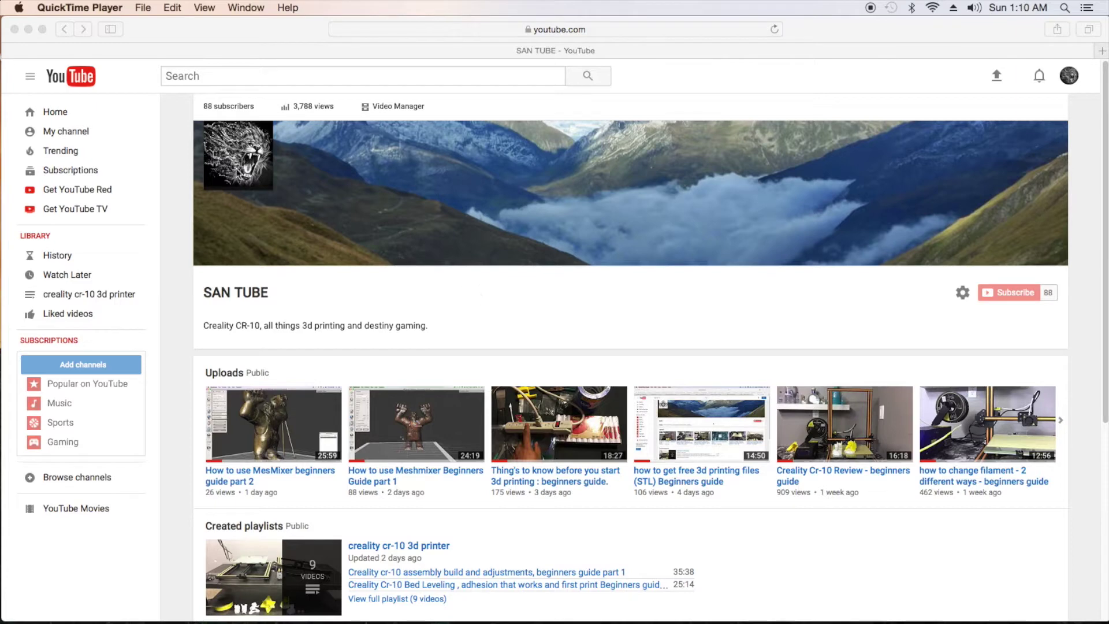
Go to Google, search for "craftware", and open the CraftUnique - CraftWare page
left_click(537, 29)
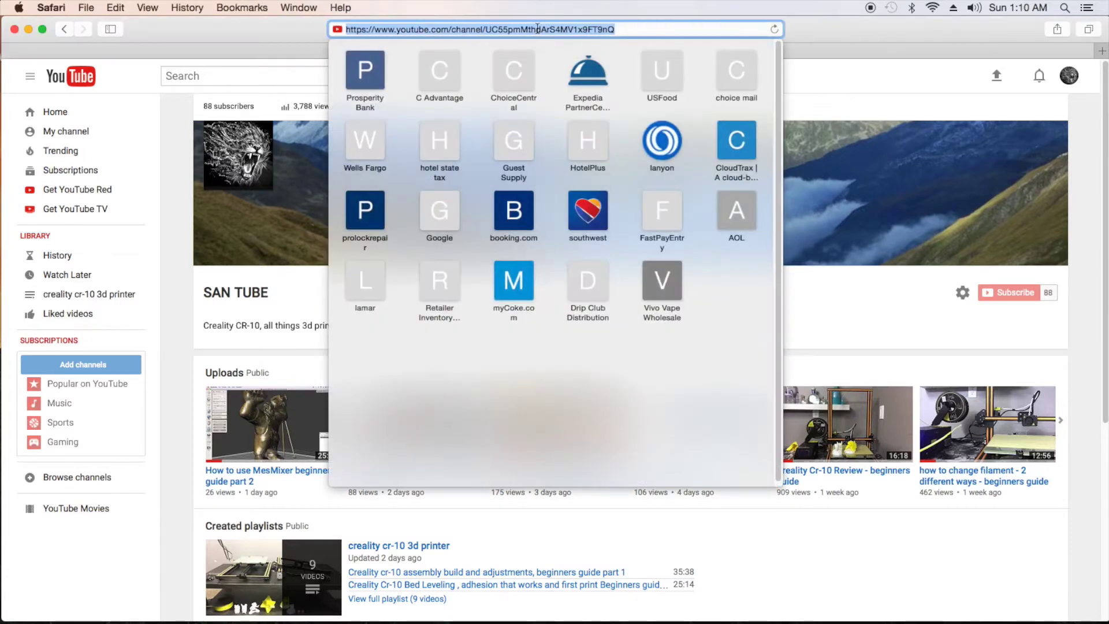
type("goo")
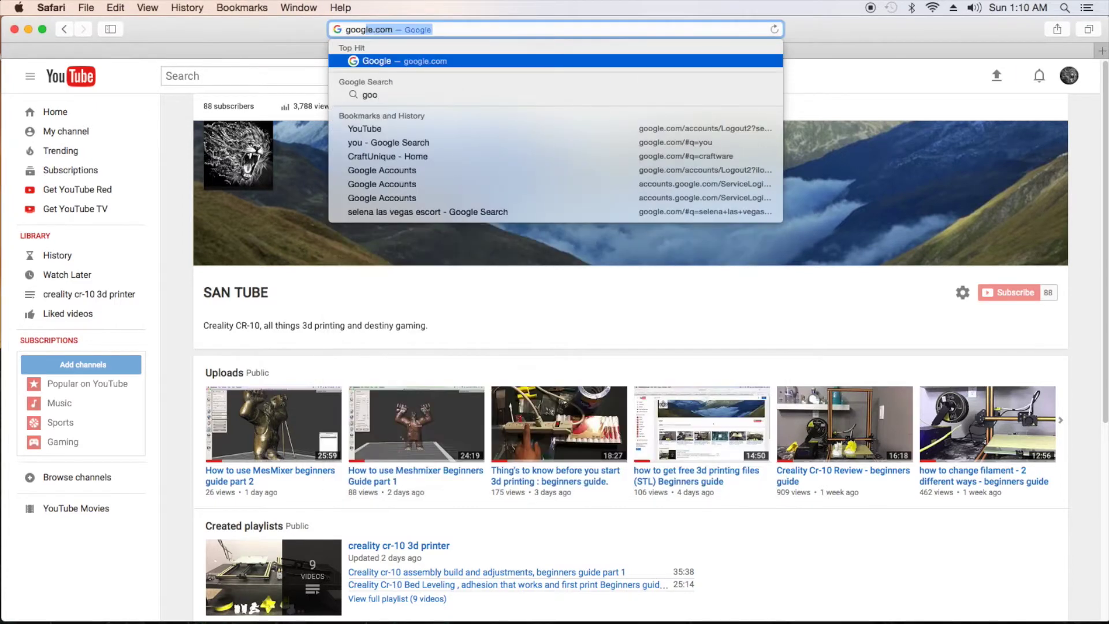
key("Return")
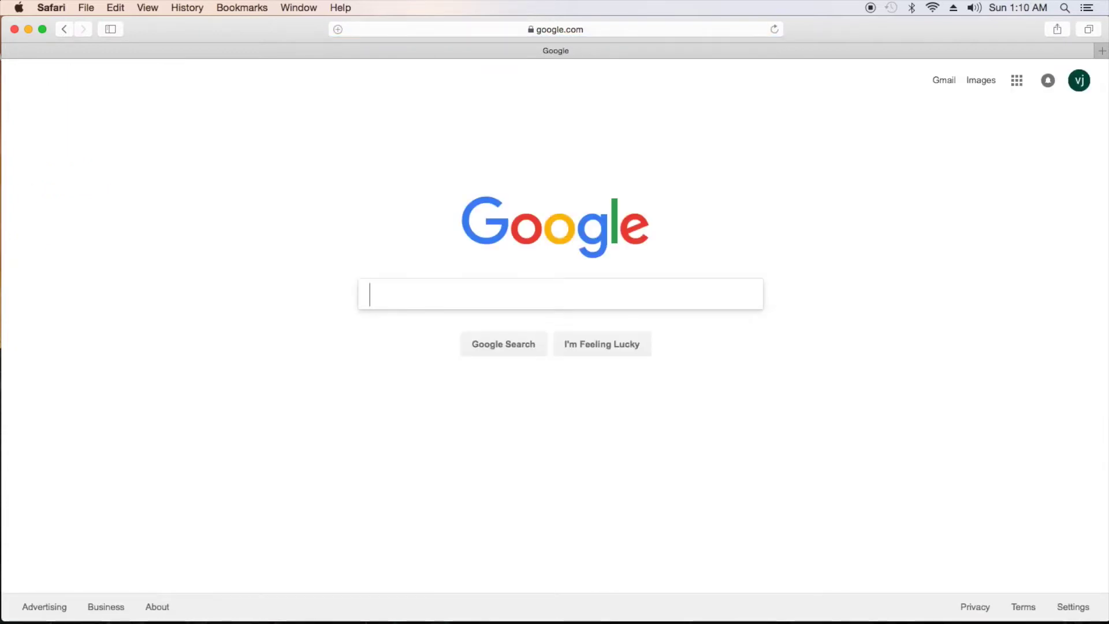
type("craftware")
key("Return")
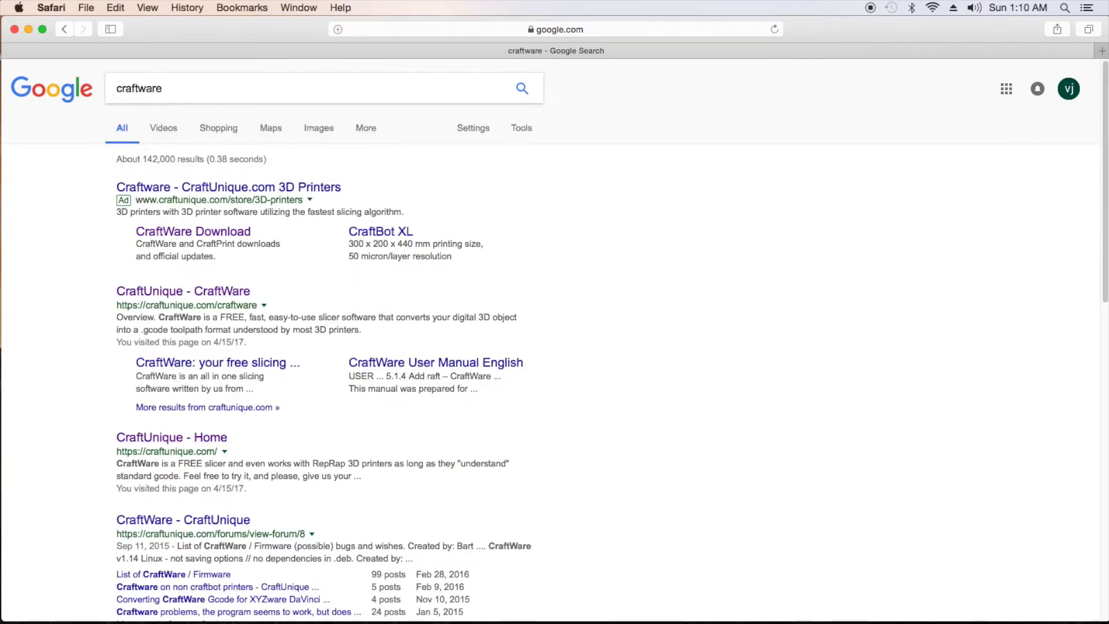
left_click(185, 294)
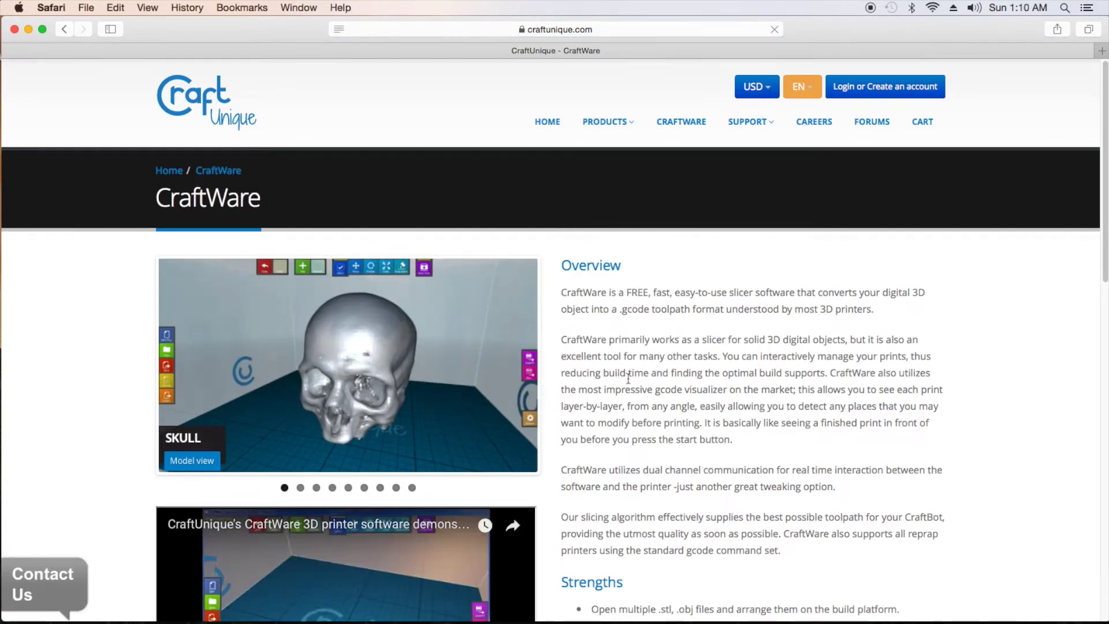
Examine the CraftWare page, from the overview and strengths to the download section for each operating system
scroll(628, 378, "down", 10)
scroll(625, 379, "up", 10)
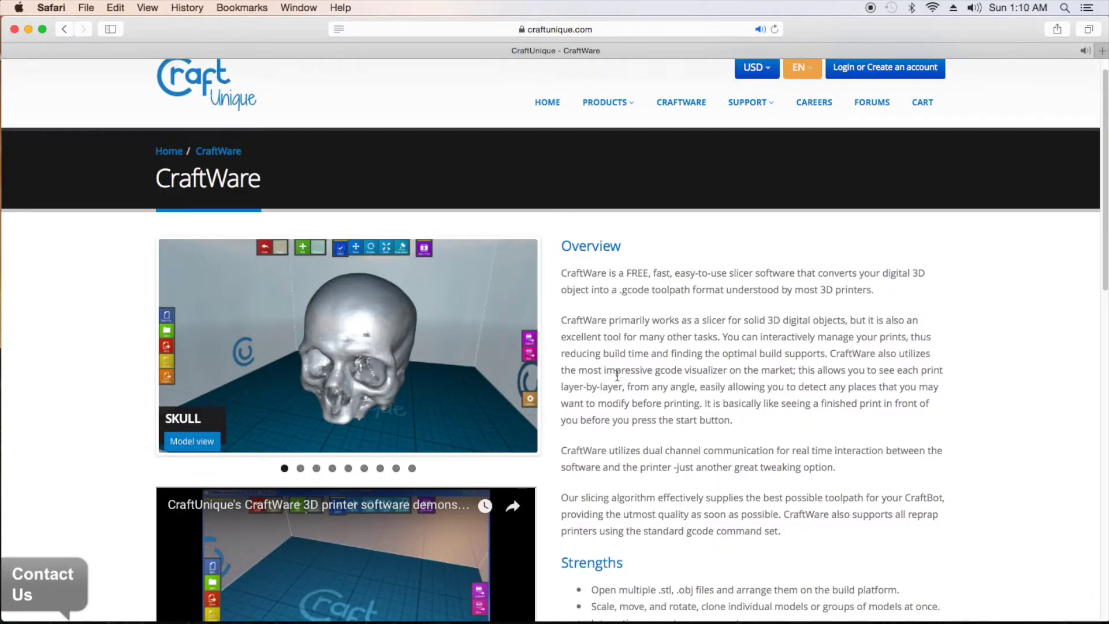
scroll(567, 302, "down", 9)
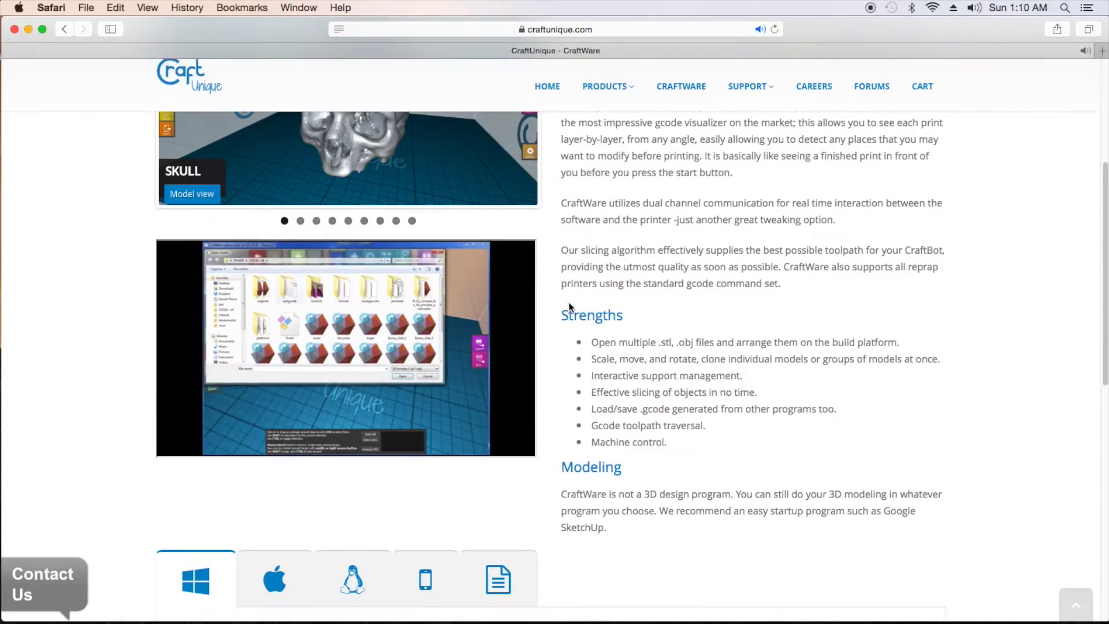
scroll(568, 306, "down", 3)
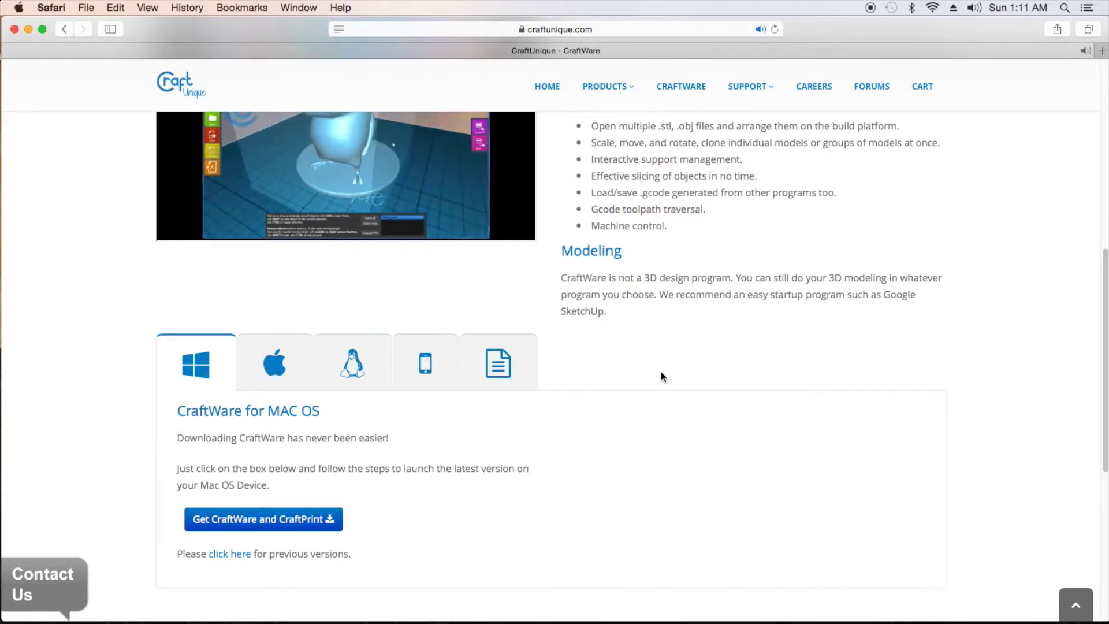
scroll(661, 372, "up", 10)
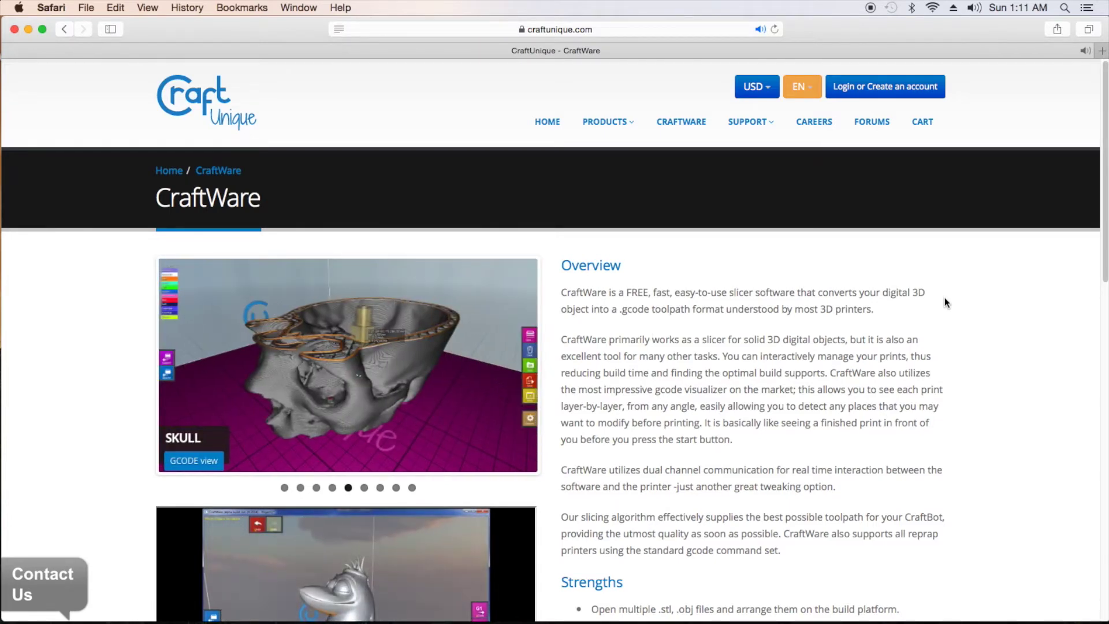
scroll(945, 299, "down", 5)
scroll(945, 300, "down", 1)
scroll(945, 300, "down", 1)
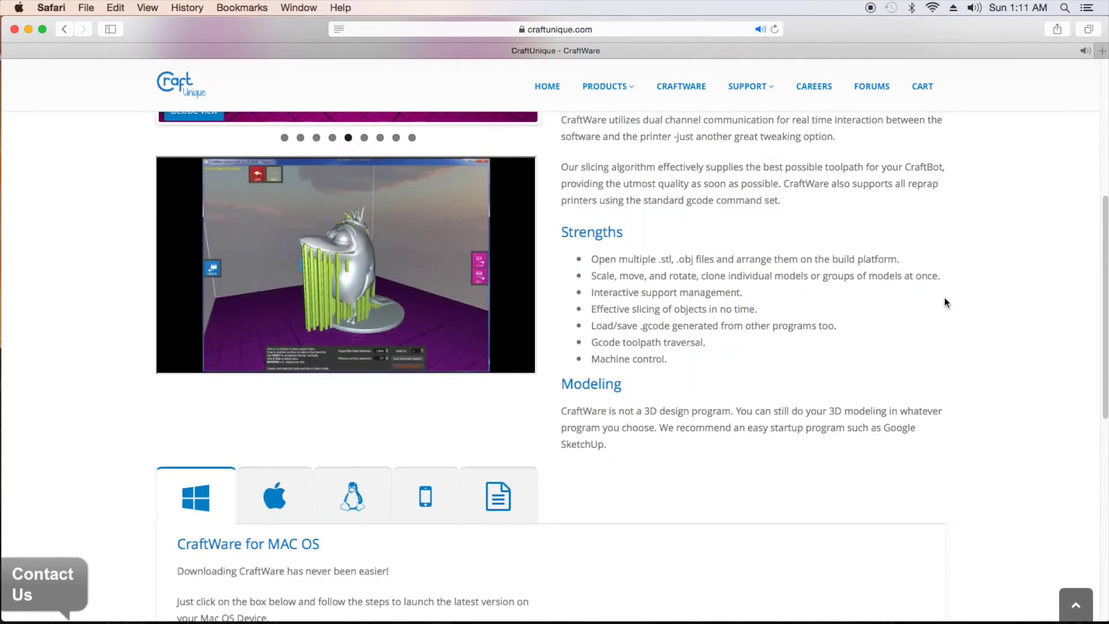
scroll(944, 302, "down", 1)
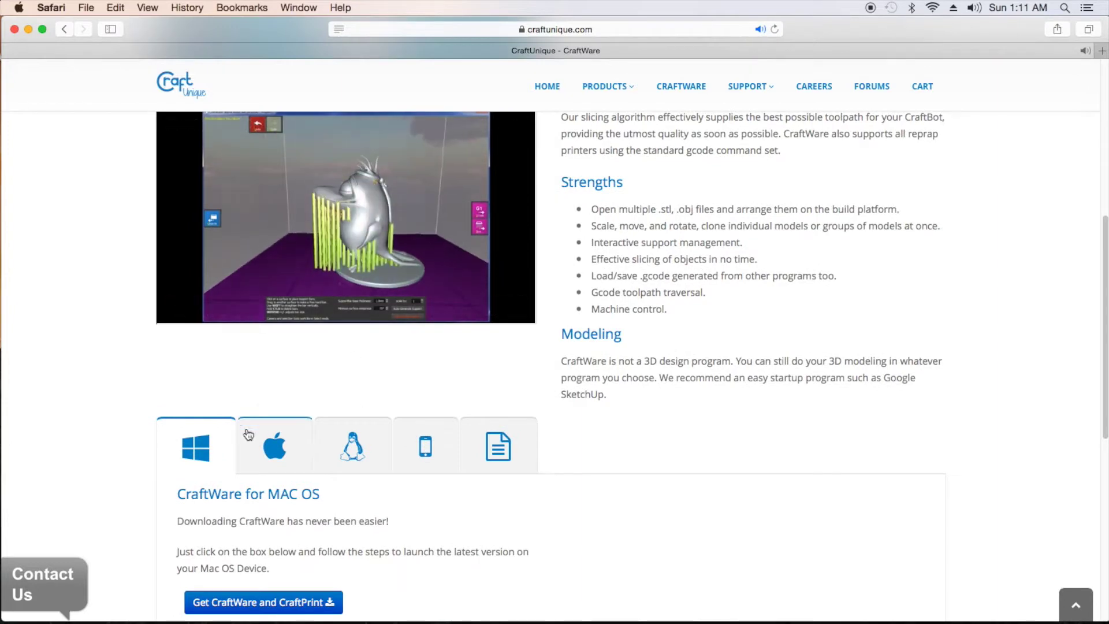
Start downloading the CraftWare and CraftPrint installer for Mac OS
left_click(274, 453)
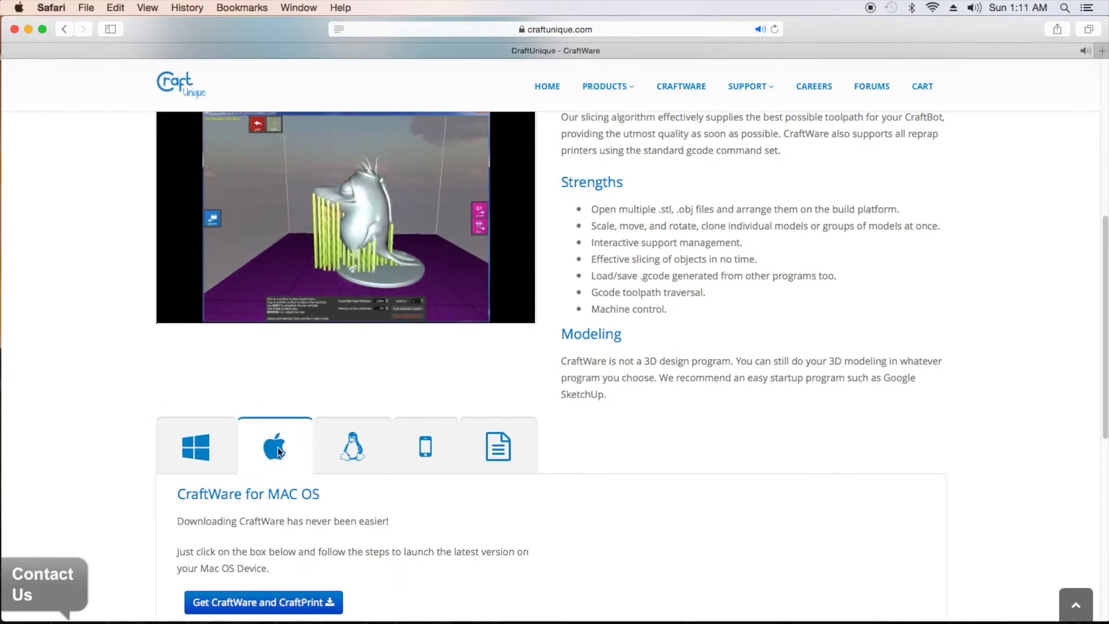
scroll(273, 450, "down", 2)
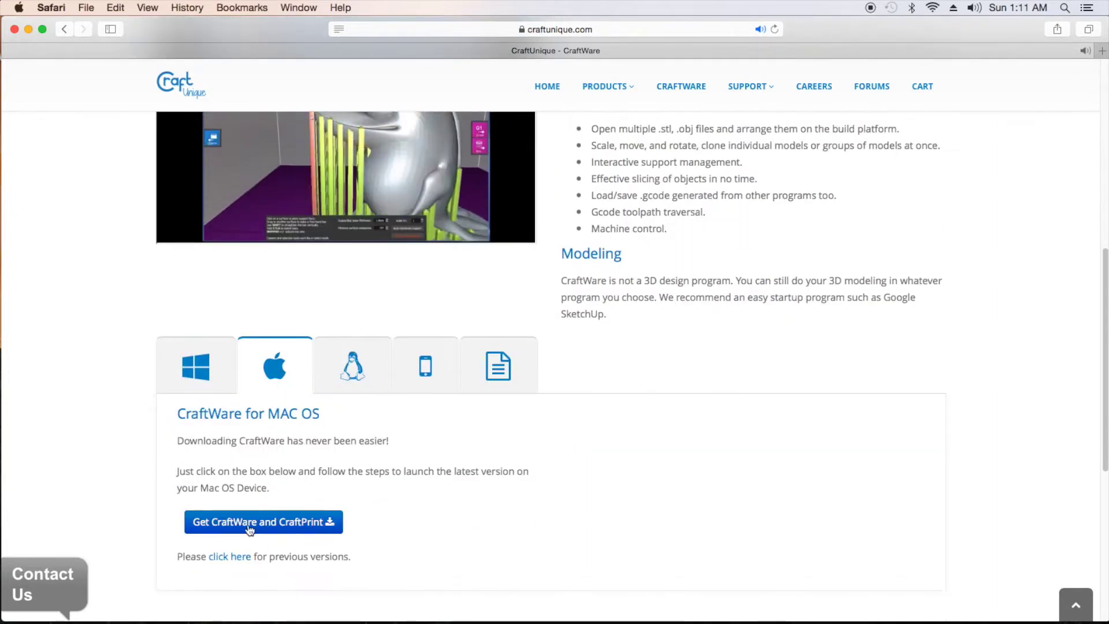
left_click(283, 527)
left_click(496, 166)
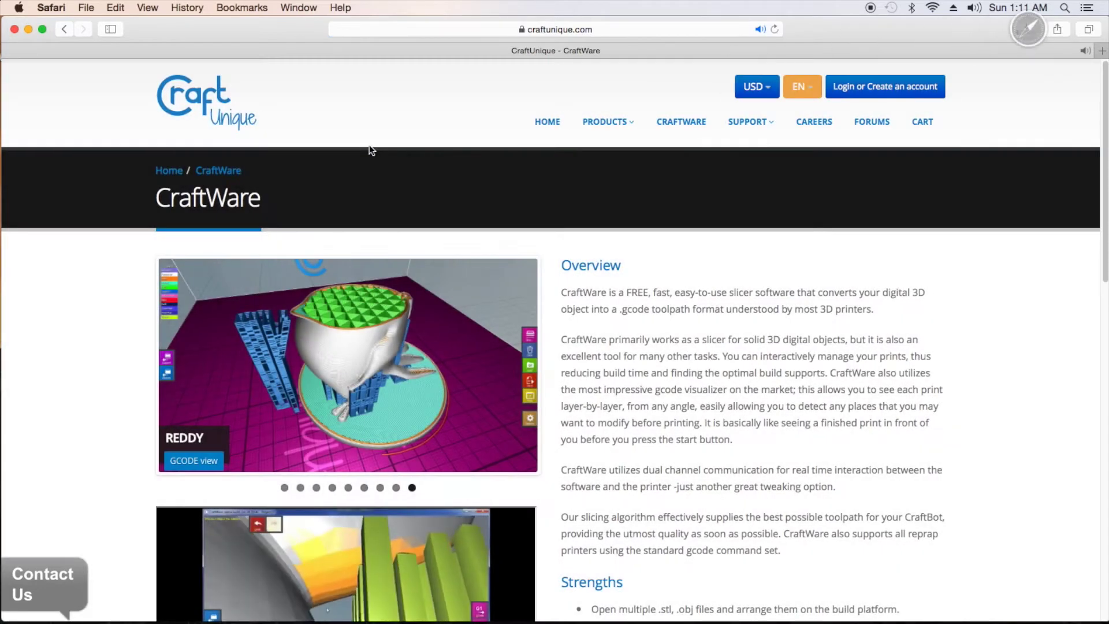
Stop the Mac installer download and clear the browser's download list
left_click(1027, 30)
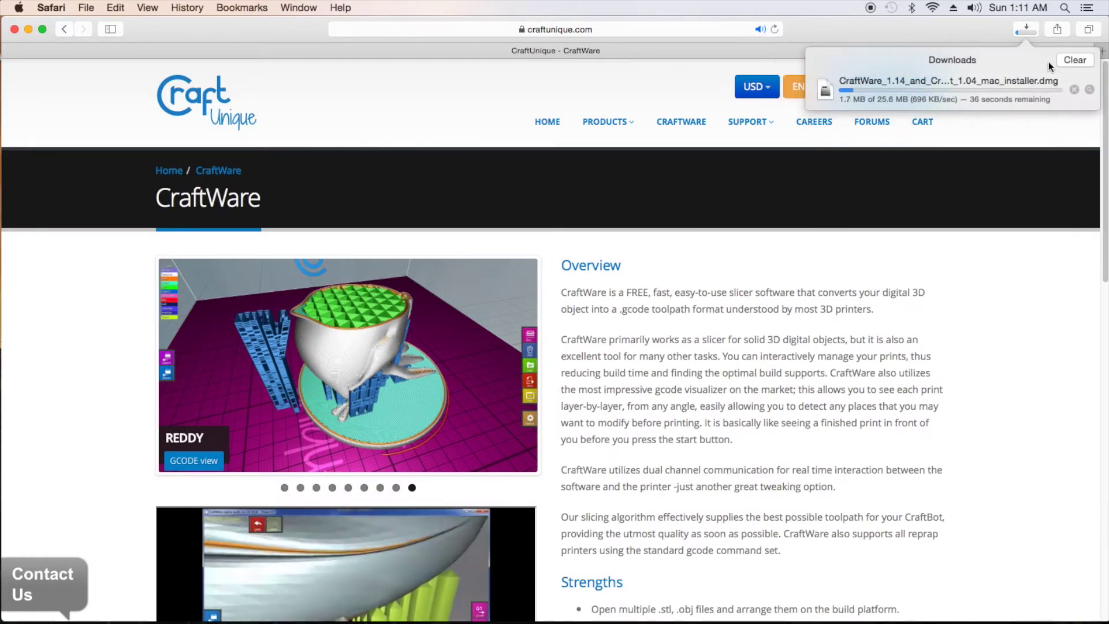
left_click(1073, 89)
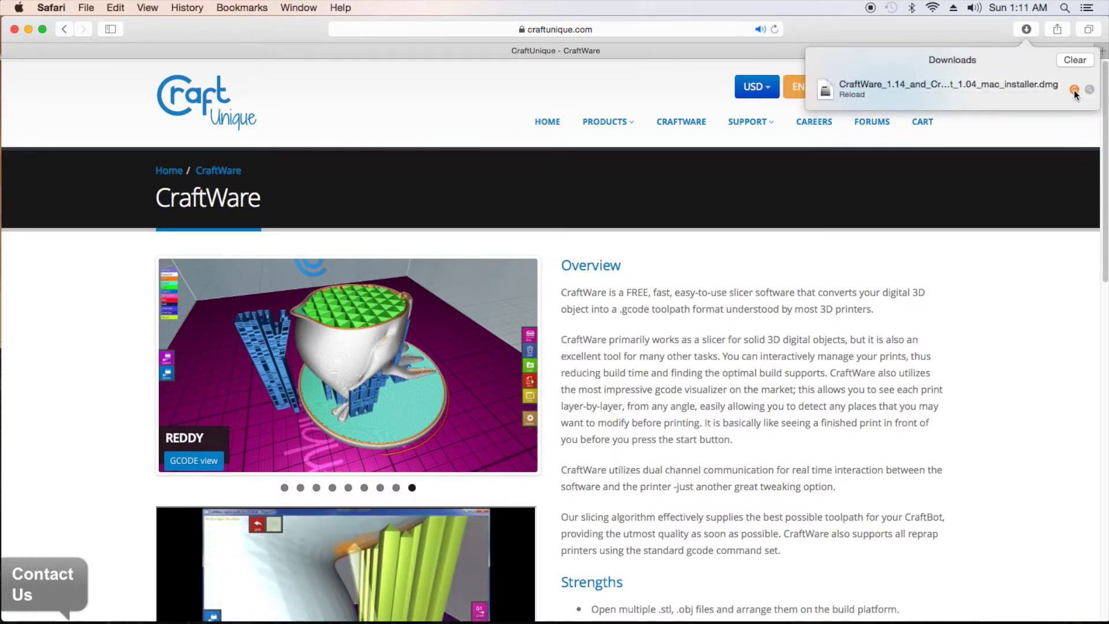
left_click(1075, 59)
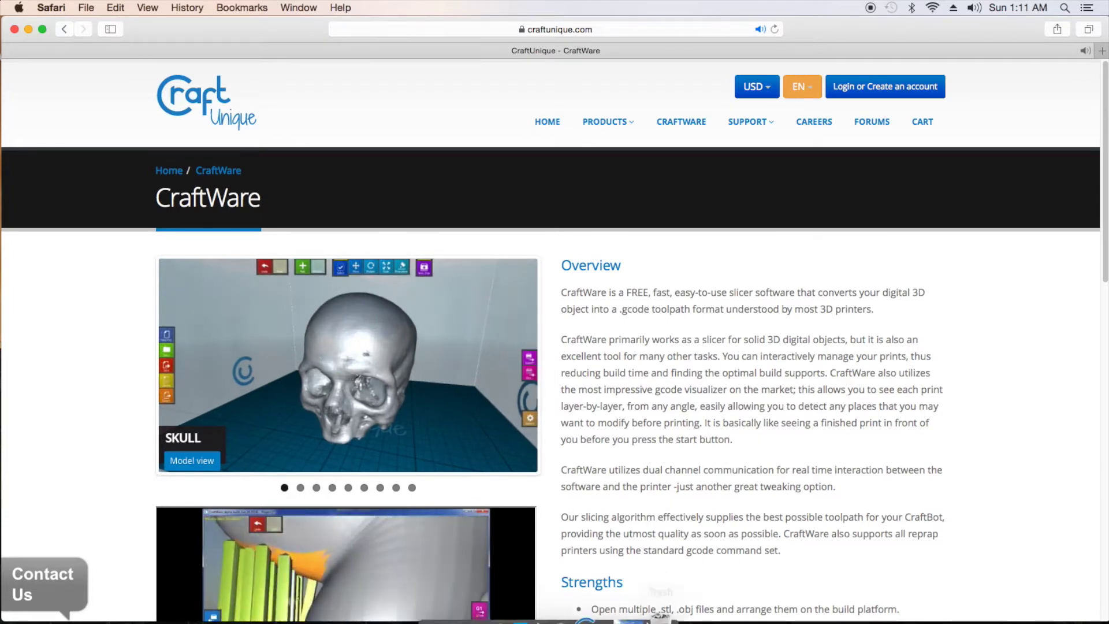
Switch to CraftWare and set the bed's 0,0 position to Front Left corner in the printer options
mouse_move(636, 601)
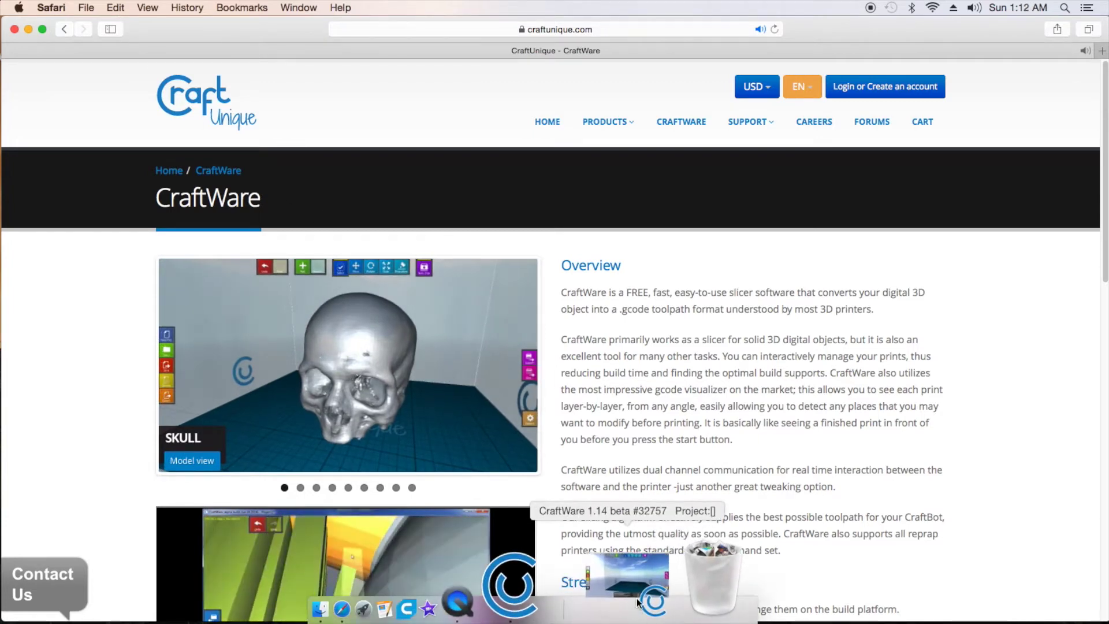
left_click(603, 588)
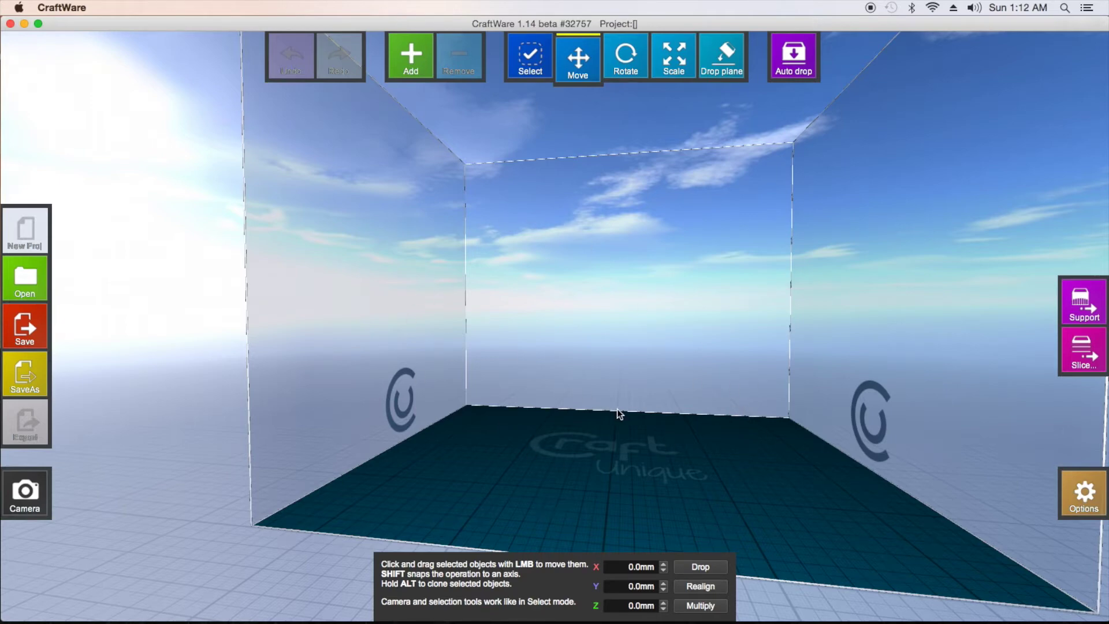
left_click(1086, 498)
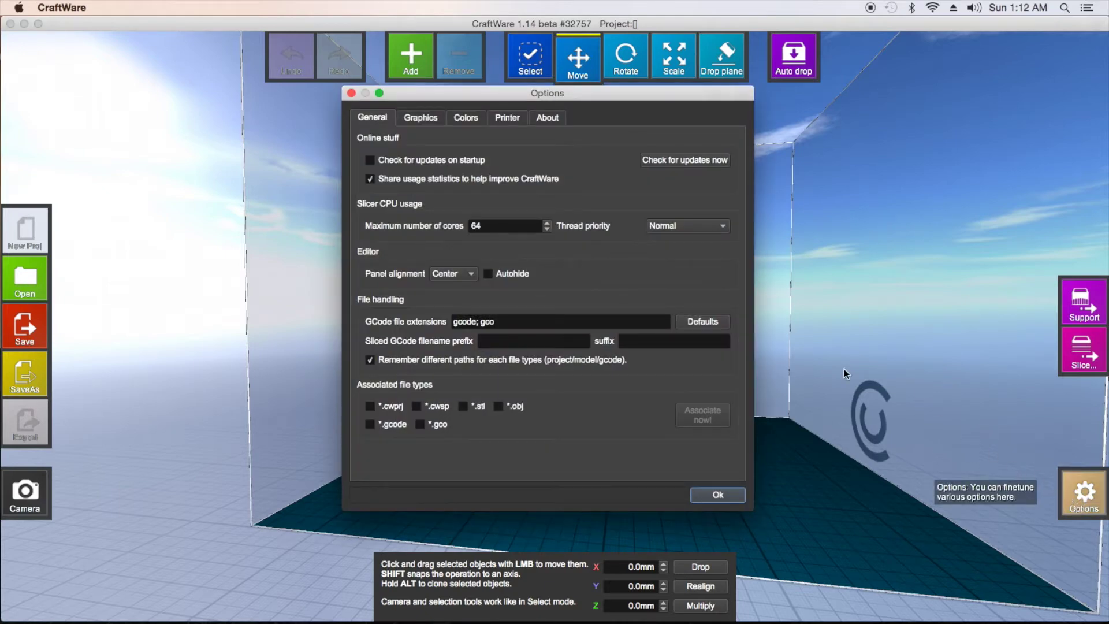
left_click(508, 119)
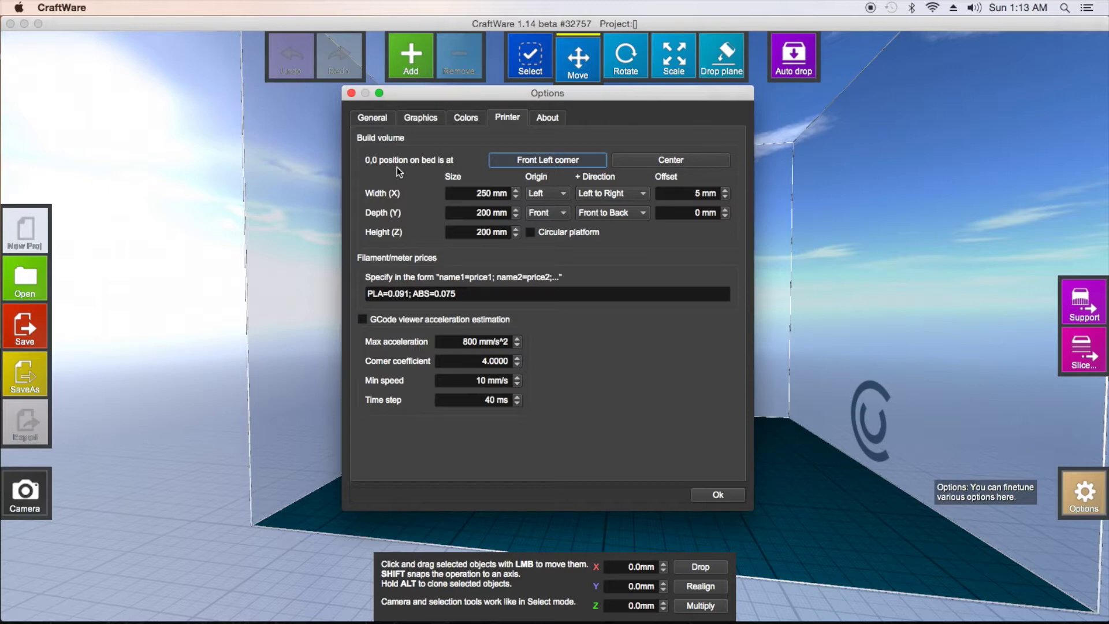
left_click(660, 160)
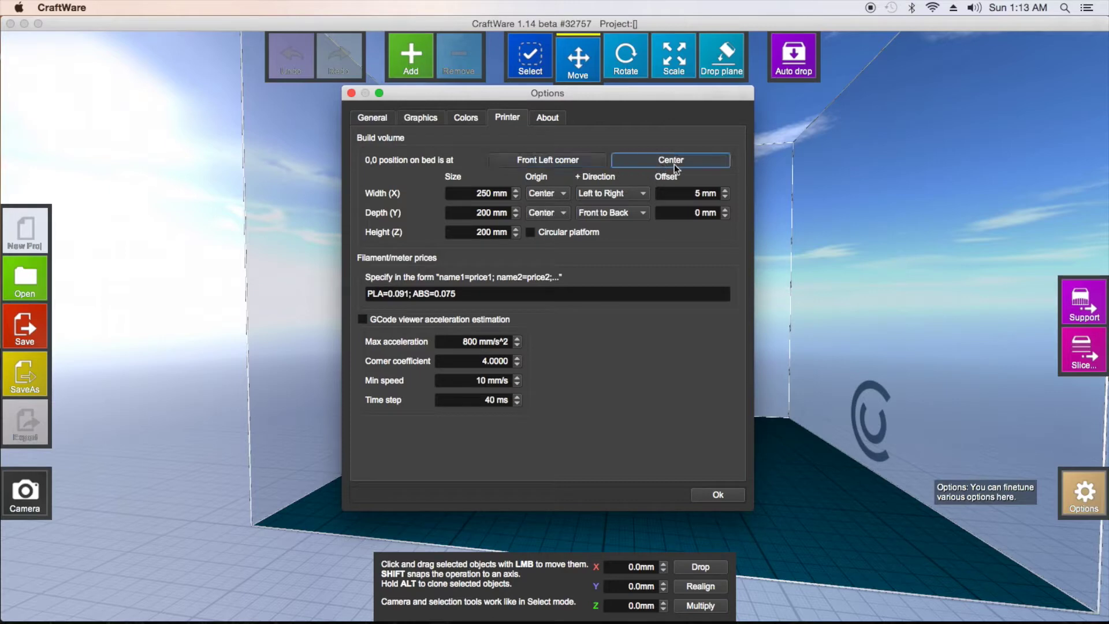
left_click(564, 164)
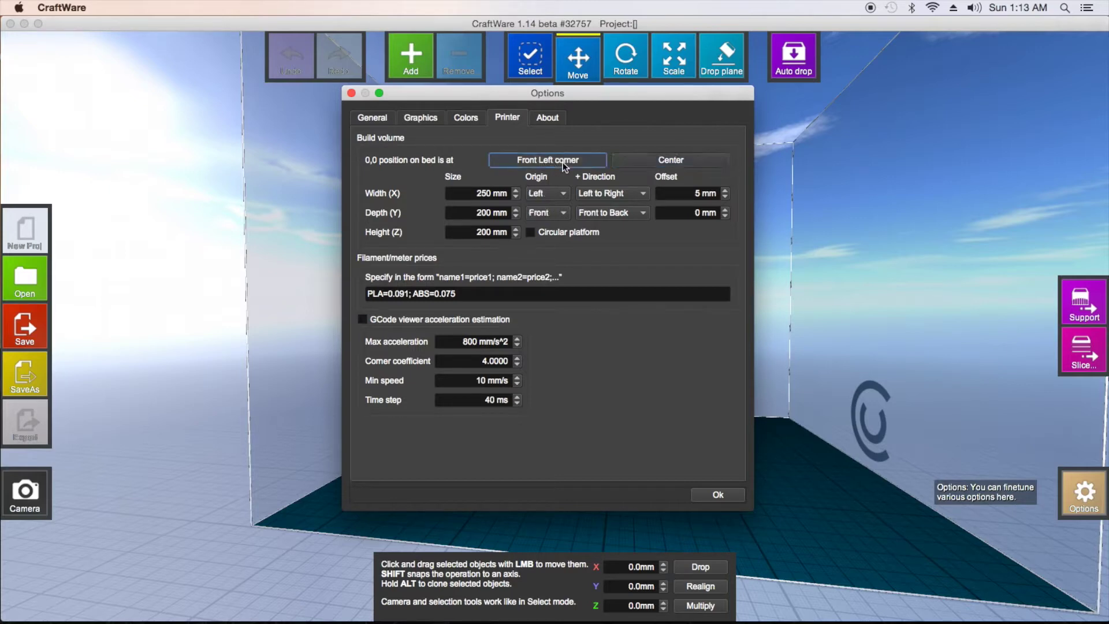
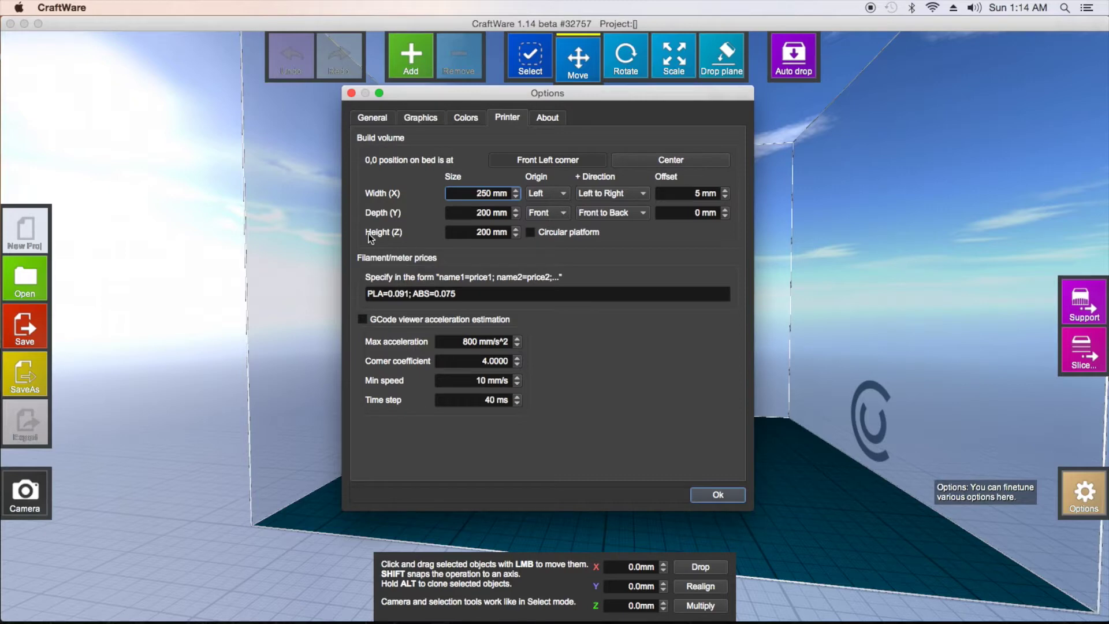
Set the build volume to 295 mm width, 295 mm depth and 395 mm height, and accept the options
left_click_drag(455, 194, 509, 194)
type("295")
left_click_drag(470, 214, 506, 213)
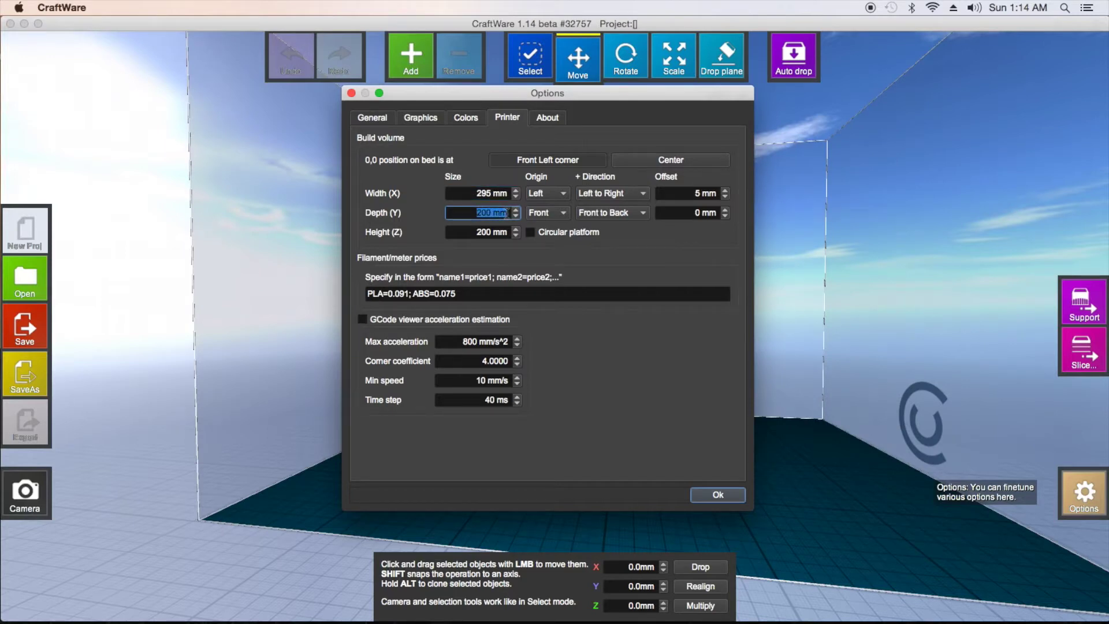
type("295")
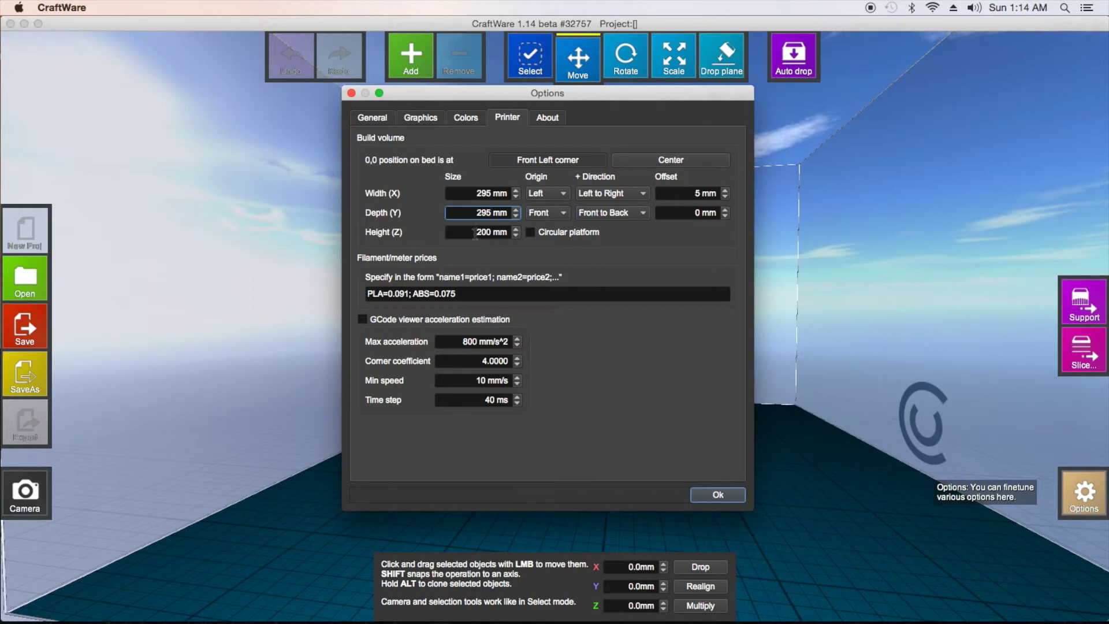
left_click_drag(475, 233, 496, 234)
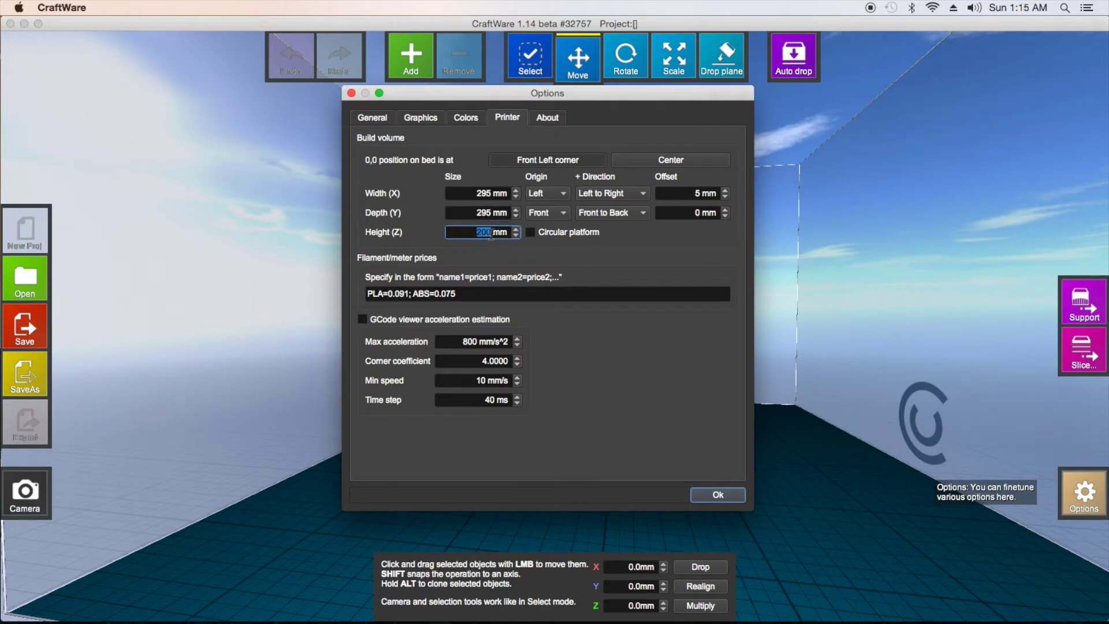
type("395")
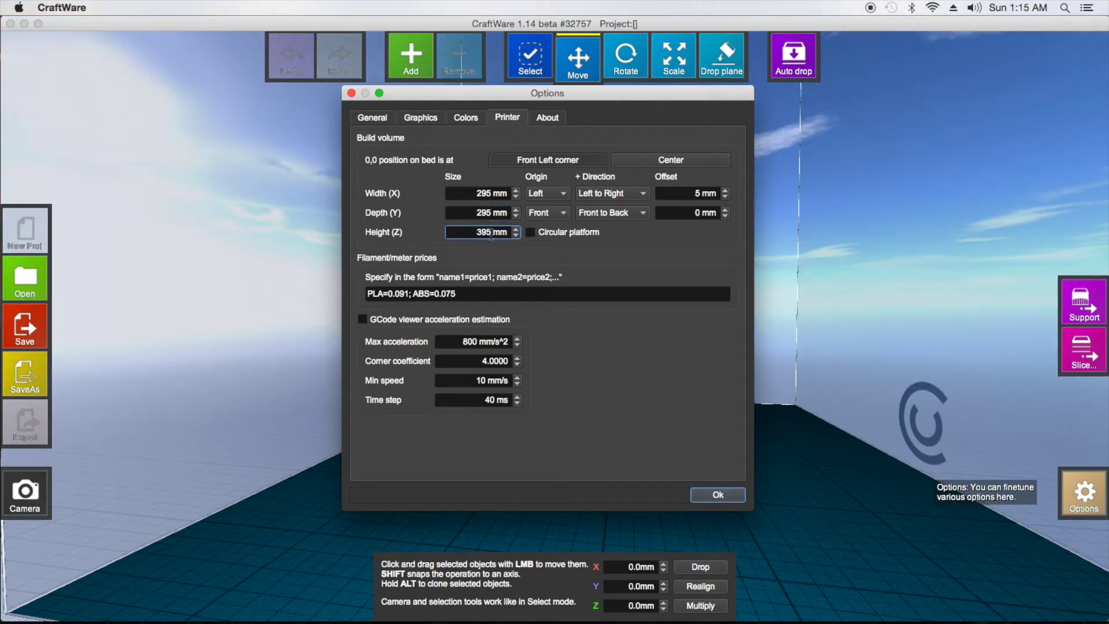
left_click(728, 497)
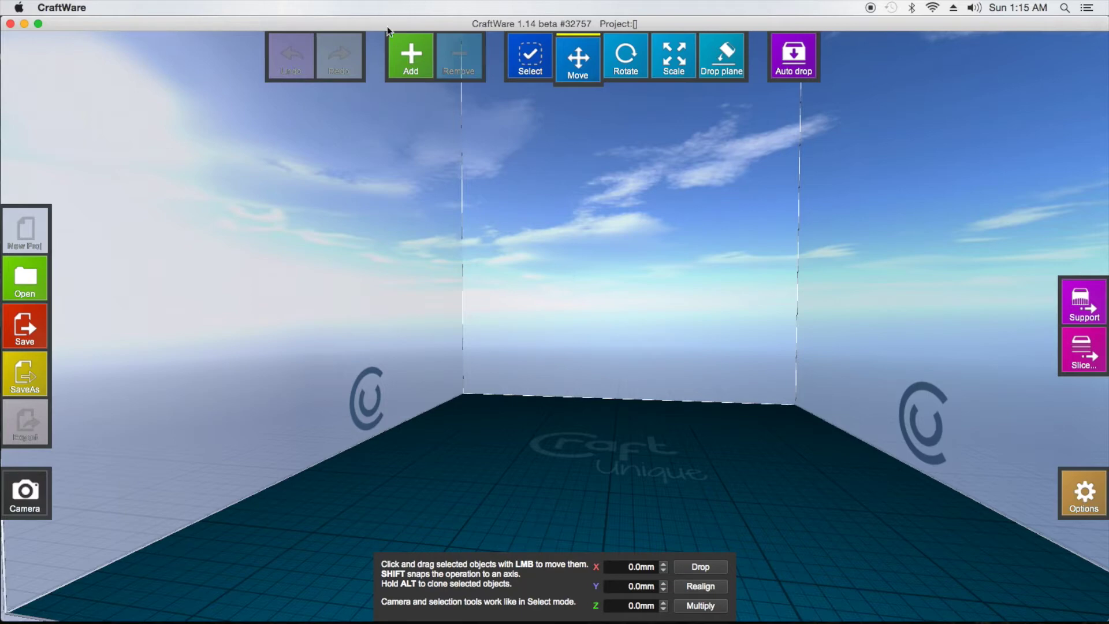
left_click(412, 59)
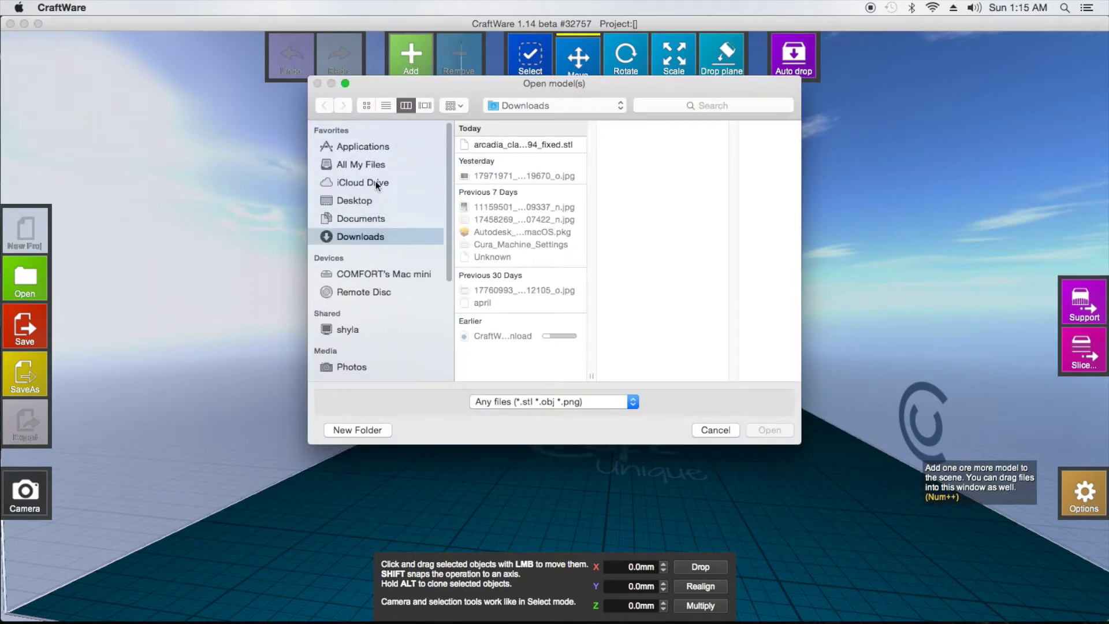
left_click(504, 145)
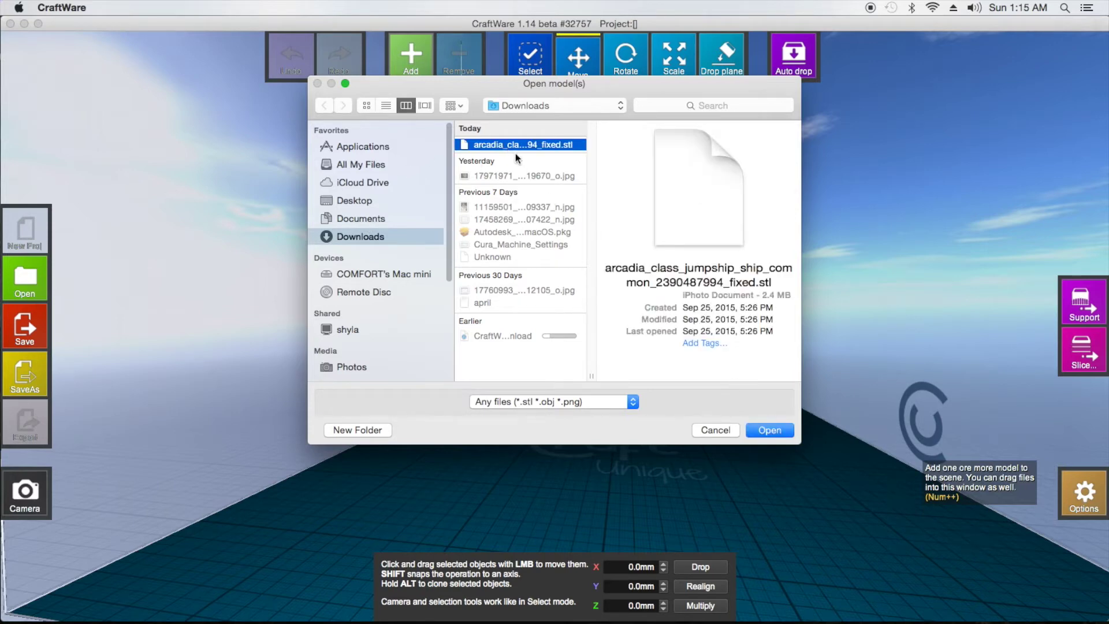
double_click(511, 144)
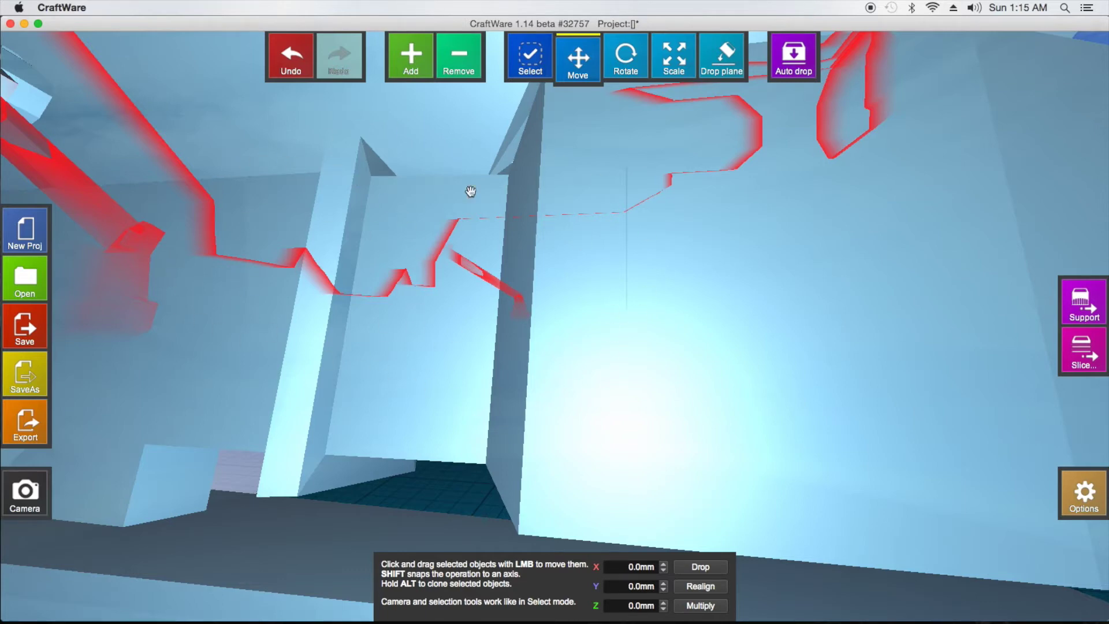
Scale the ship model down uniformly to about 205 × 152 × 43 mm so it fits the build volume
left_click(678, 58)
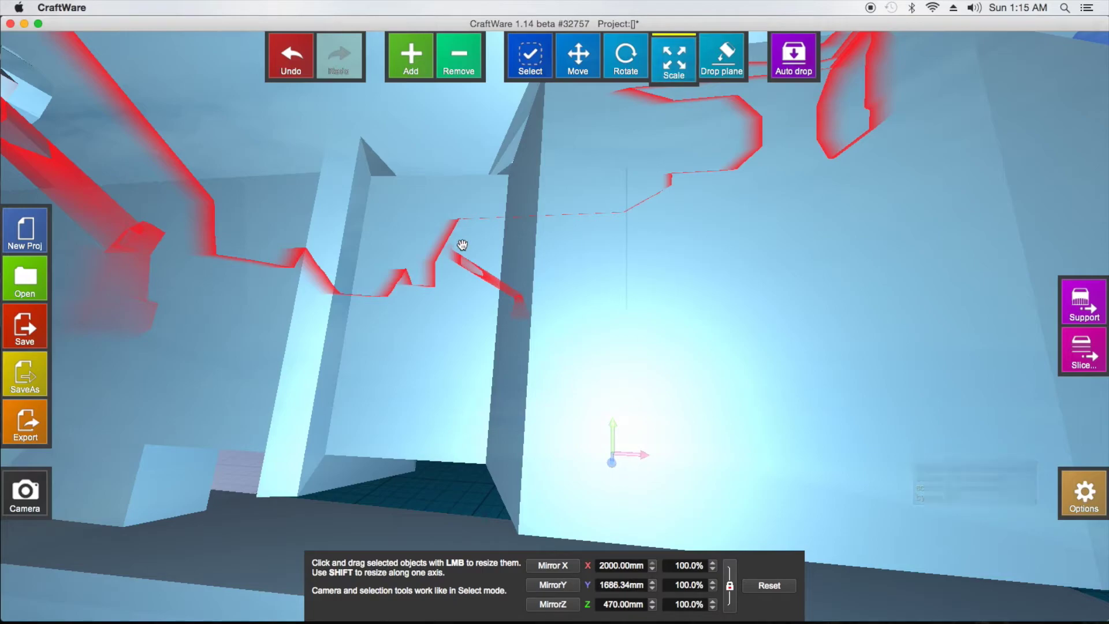
left_click_drag(462, 246, 488, 621)
left_click(549, 363)
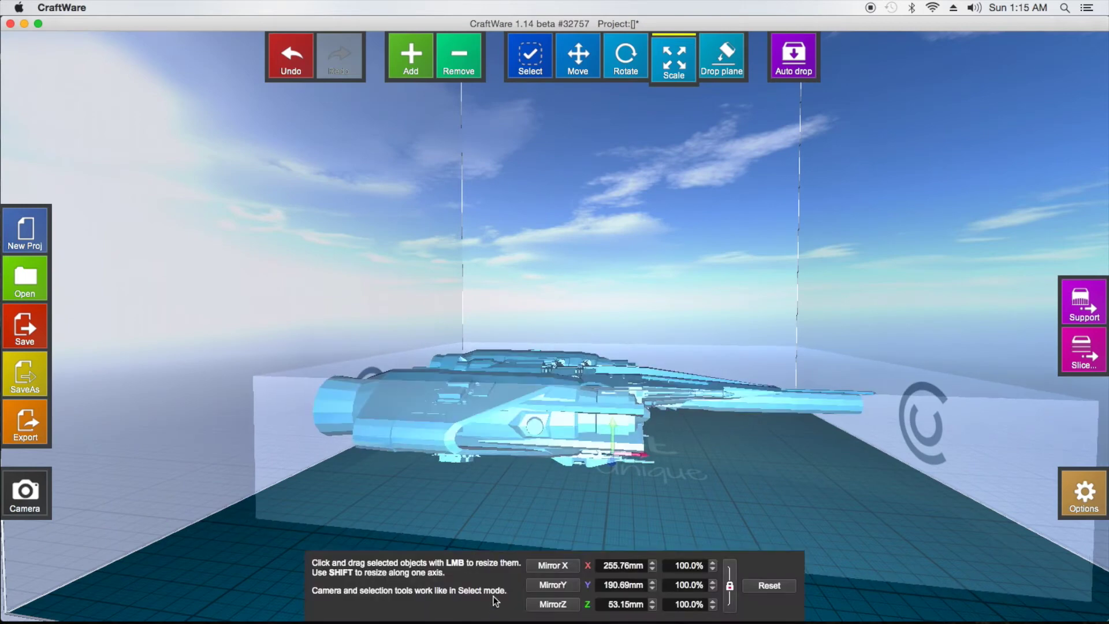
left_click_drag(549, 364, 549, 403)
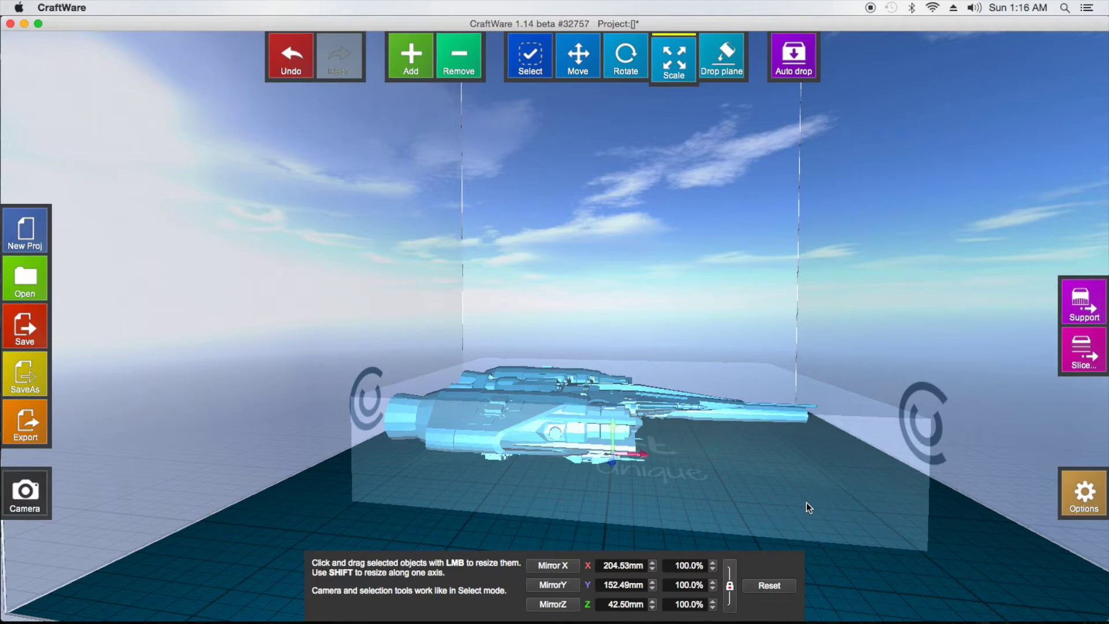
Examine the scaled ship inside the build volume from the side, the front, beneath the bed and above
right_click_drag(806, 494, 831, 500)
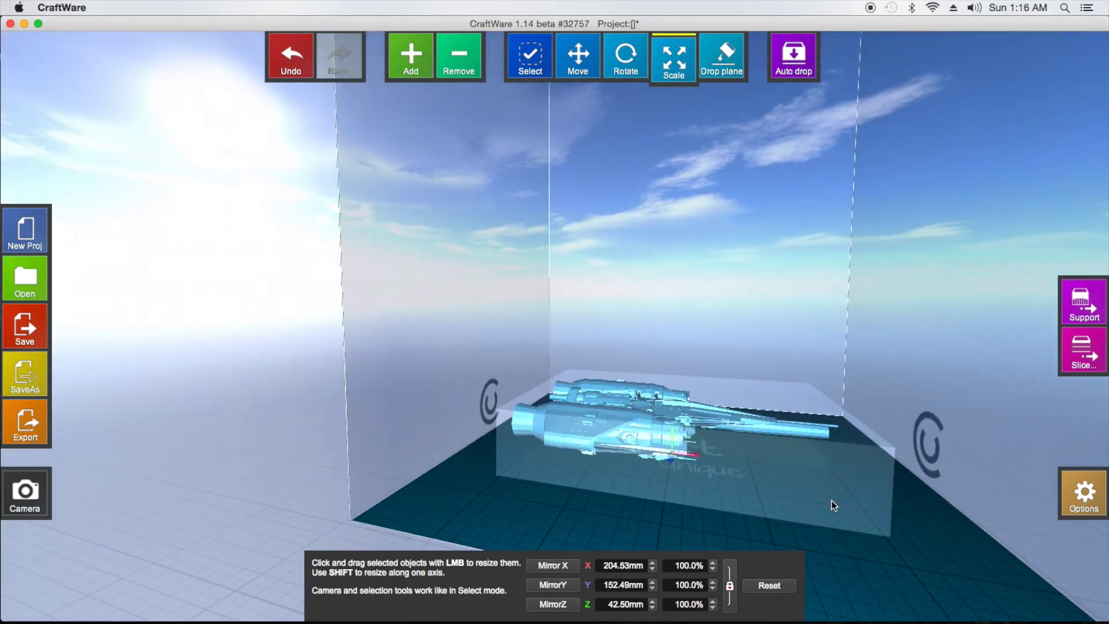
right_click_drag(838, 500, 793, 492)
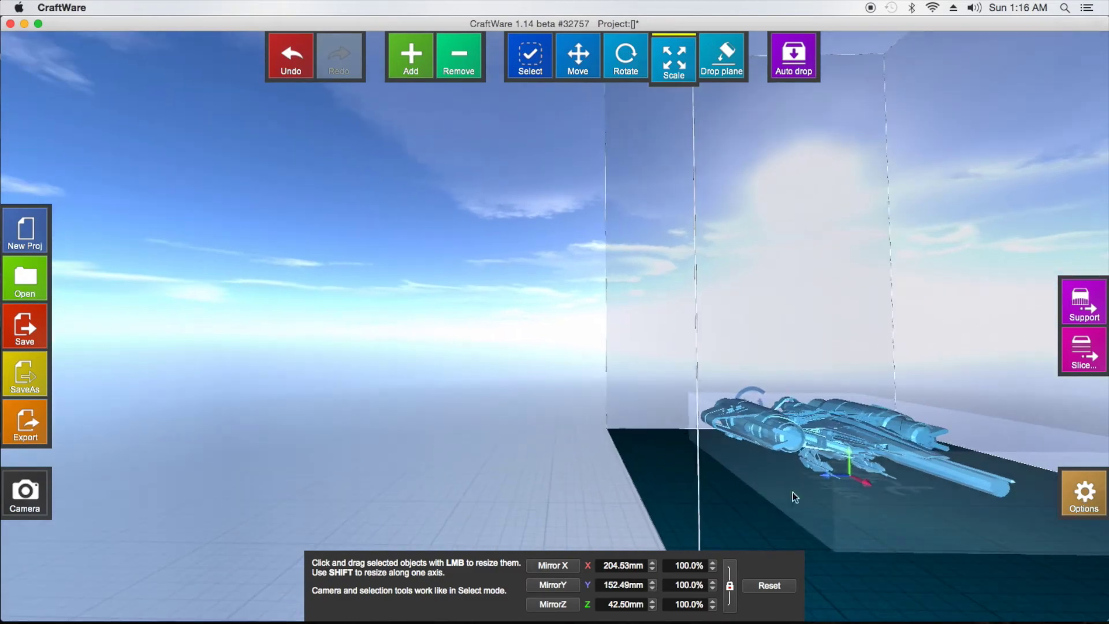
right_click_drag(945, 511, 1103, 451)
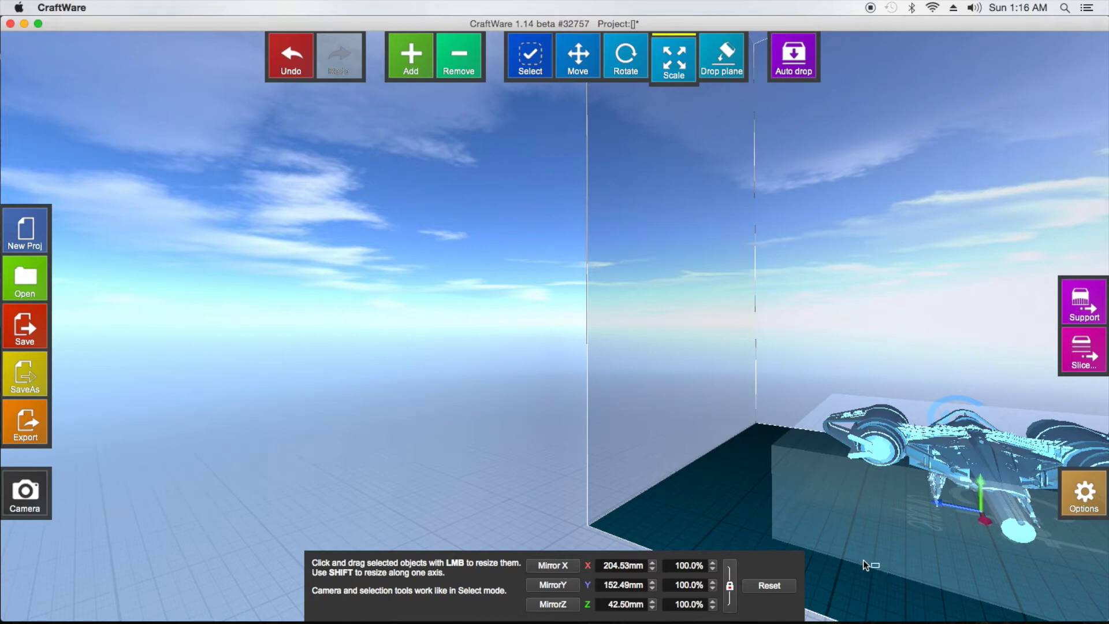
left_click_drag(830, 552, 820, 542)
right_click_drag(744, 489, 480, 413)
right_click_drag(794, 478, 664, 432)
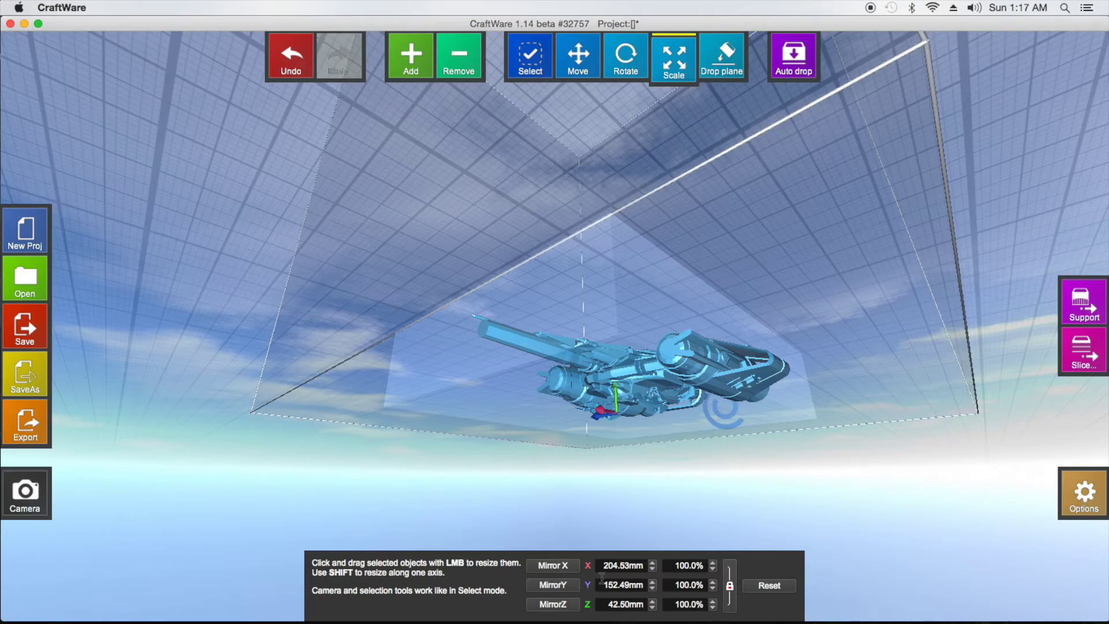
right_click_drag(674, 465, 712, 428)
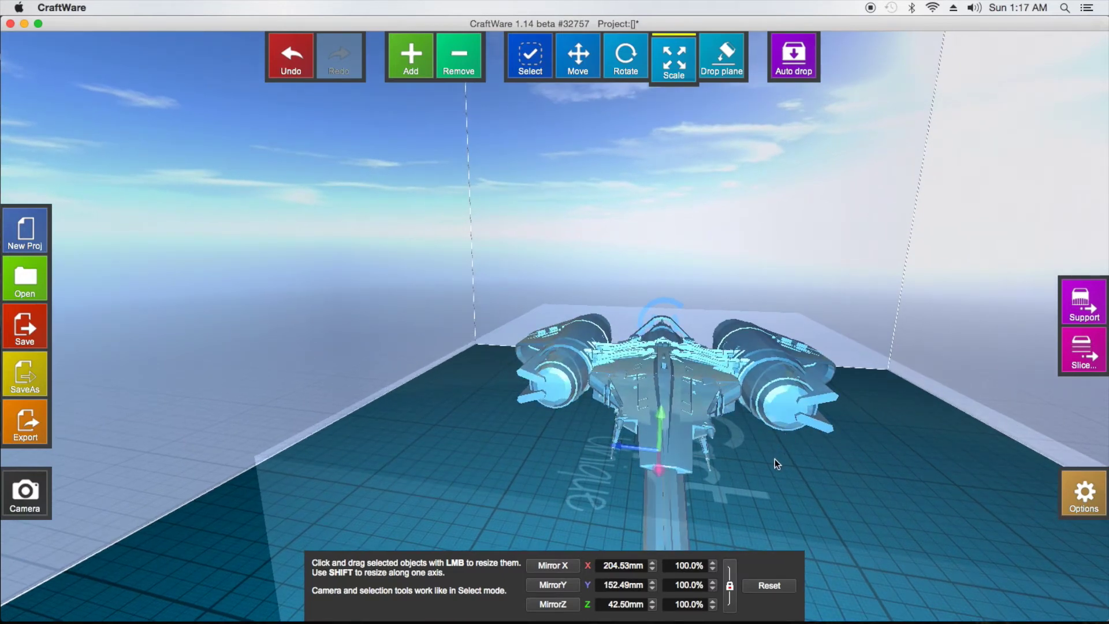
right_click_drag(774, 460, 726, 561)
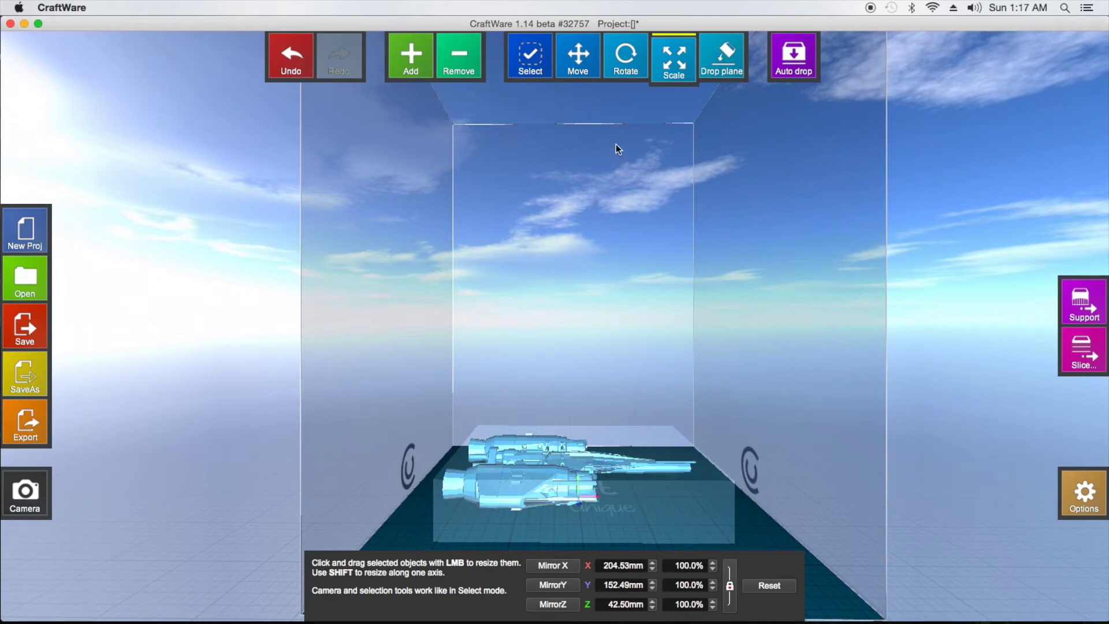
Move the ship up off the bed and slightly along the positive X axis with the Move tool
left_click(579, 57)
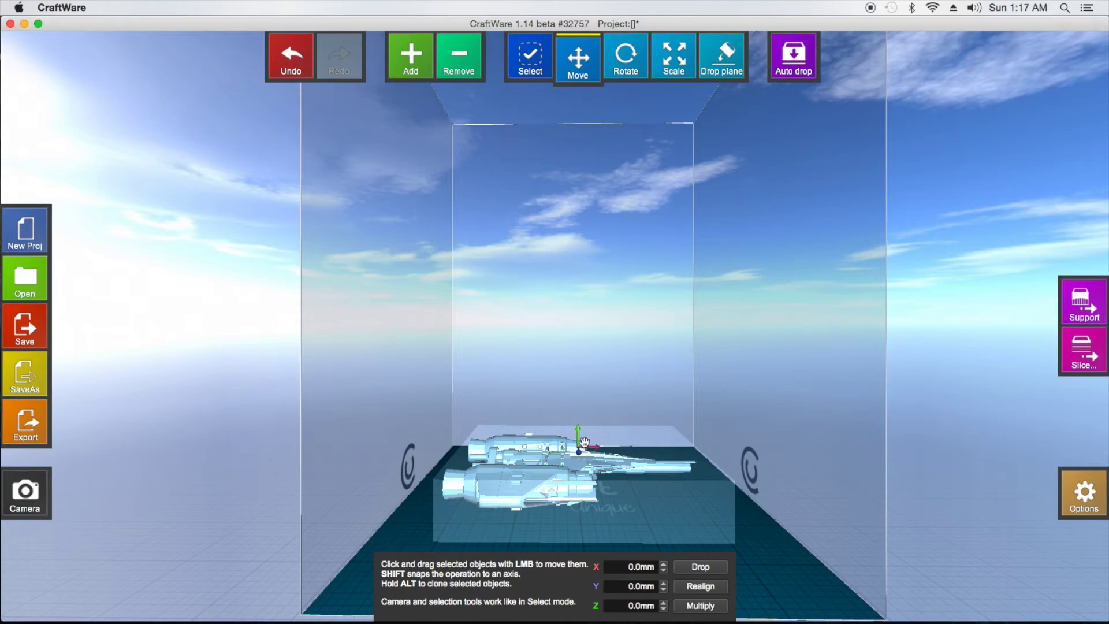
mouse_move(577, 442)
left_mouse_down()
mouse_move(580, 384)
mouse_move(585, 434)
left_mouse_up()
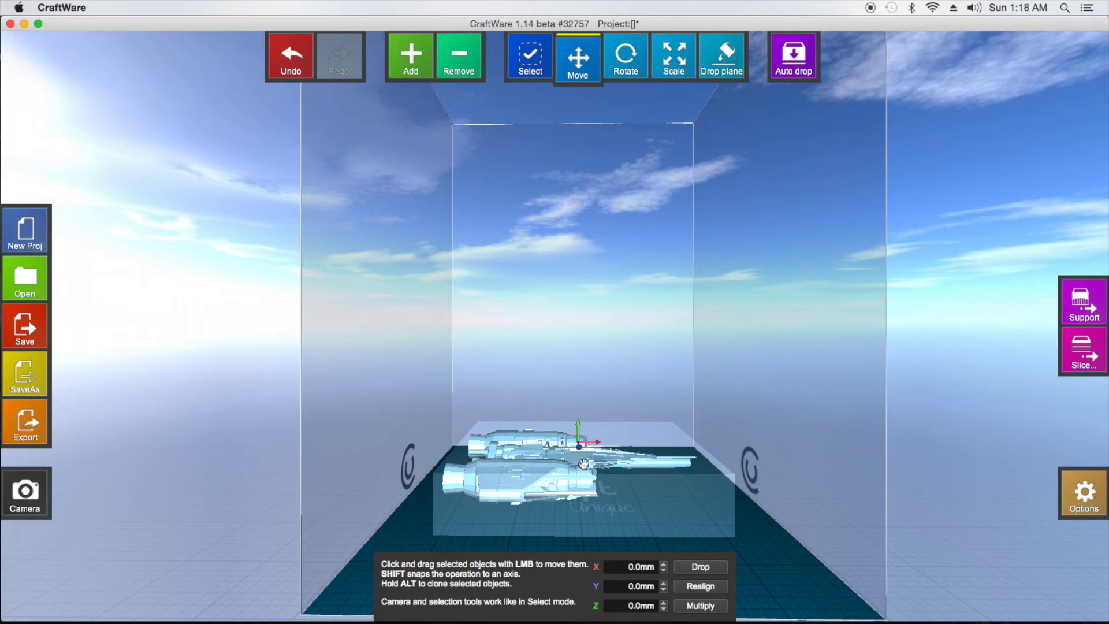
left_click_drag(553, 457, 574, 436)
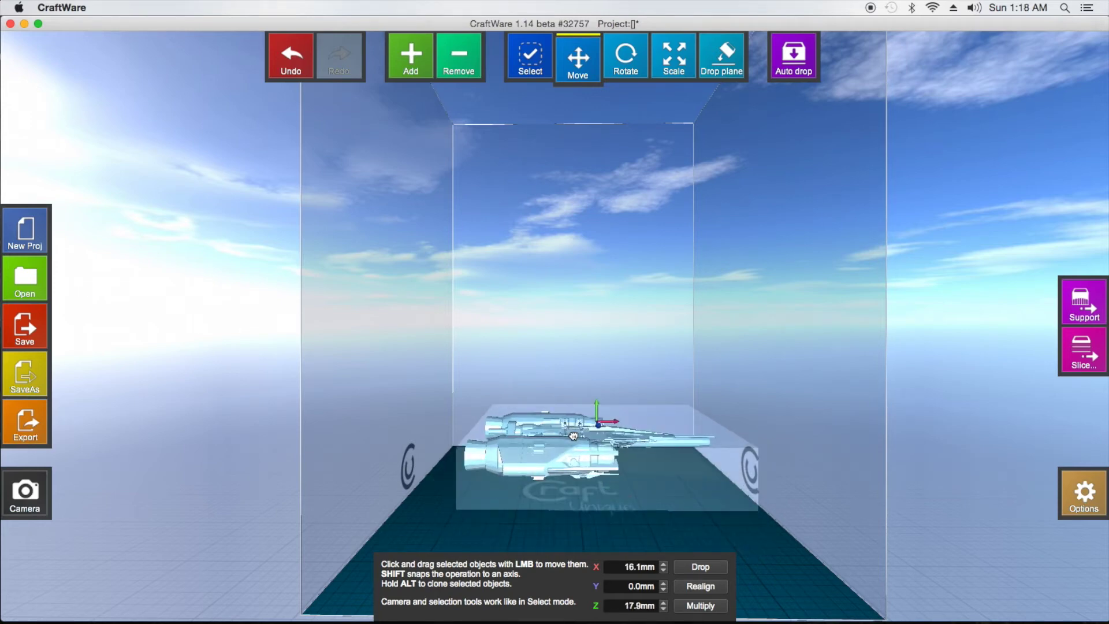
mouse_move(574, 436)
left_mouse_down()
mouse_move(558, 440)
mouse_move(600, 446)
mouse_move(571, 417)
mouse_move(582, 425)
left_mouse_up()
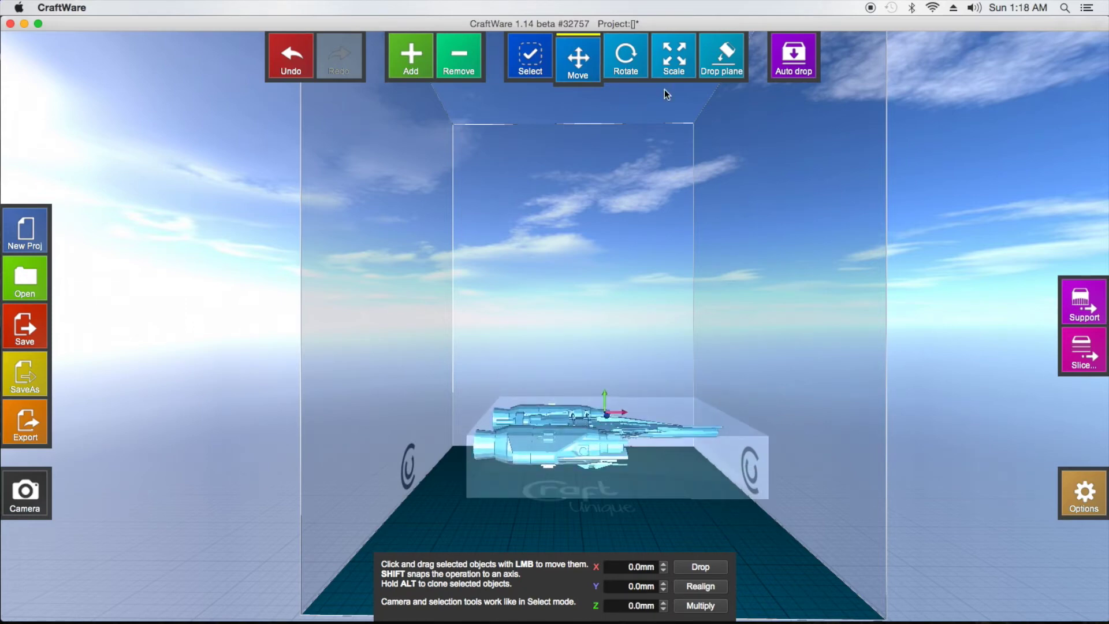
Review the options offered by the Move, Rotate, Scale and Drop plane modes
left_click(630, 59)
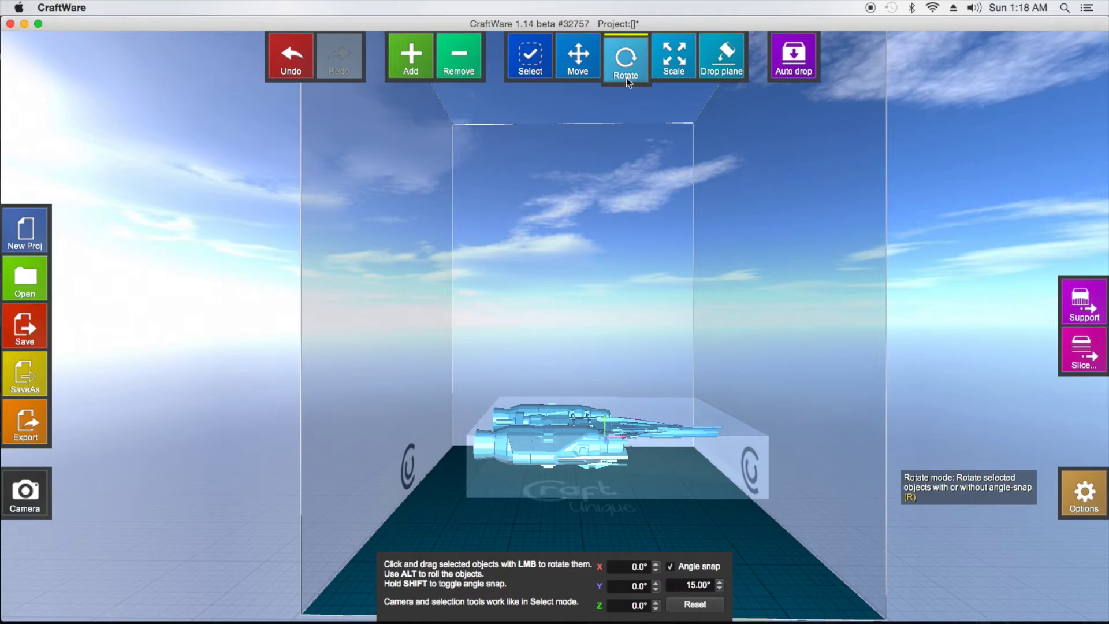
left_click(591, 55)
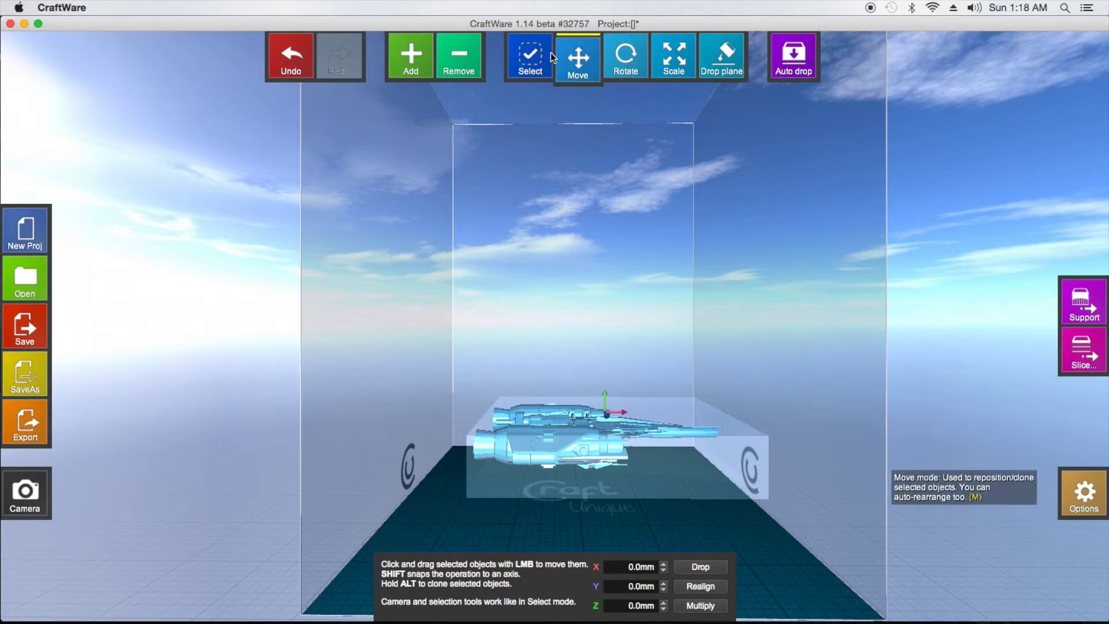
left_click(543, 54)
left_click(582, 46)
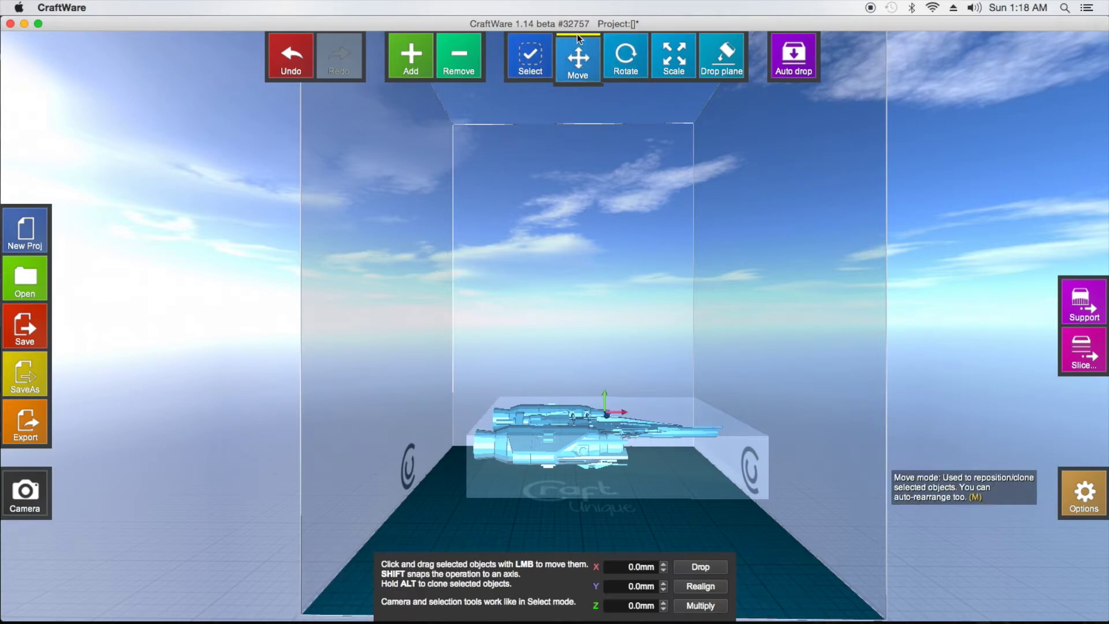
left_click(629, 58)
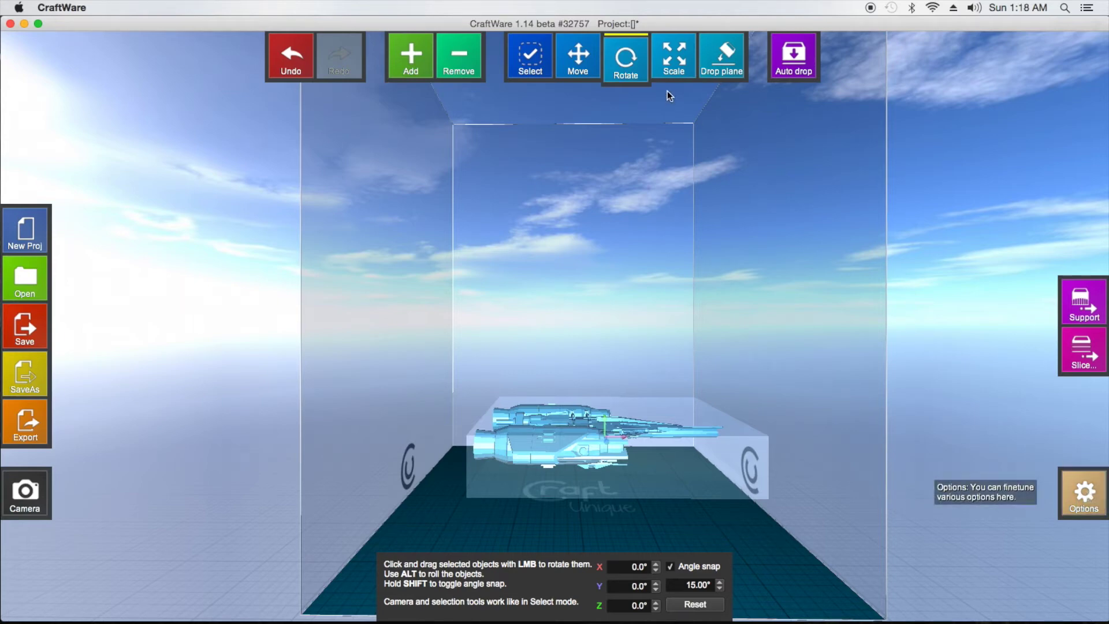
left_click(675, 63)
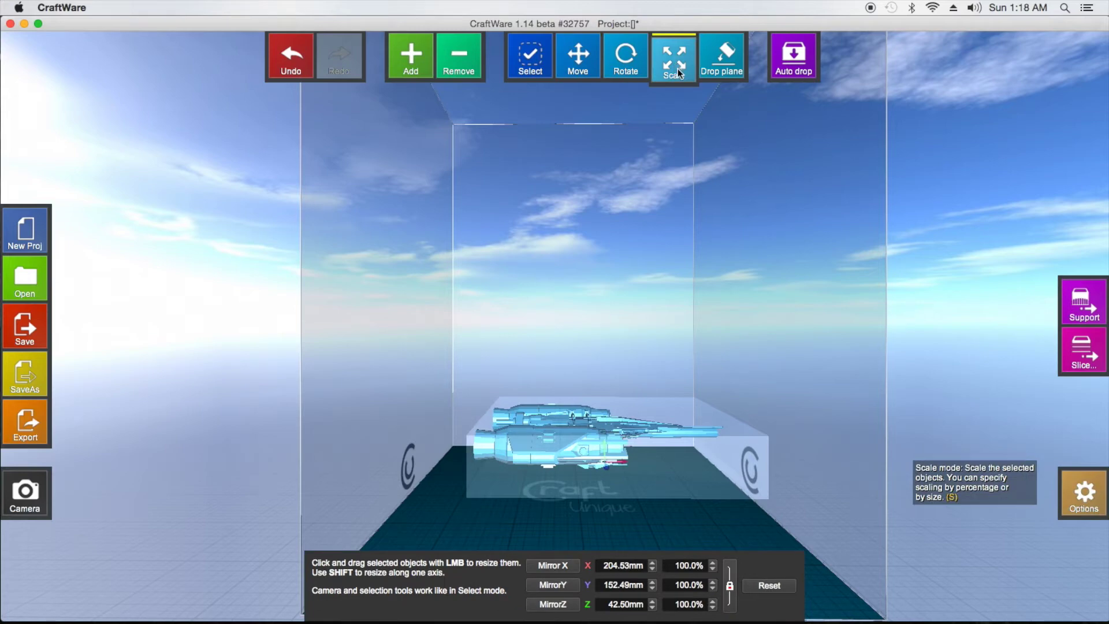
left_click(729, 66)
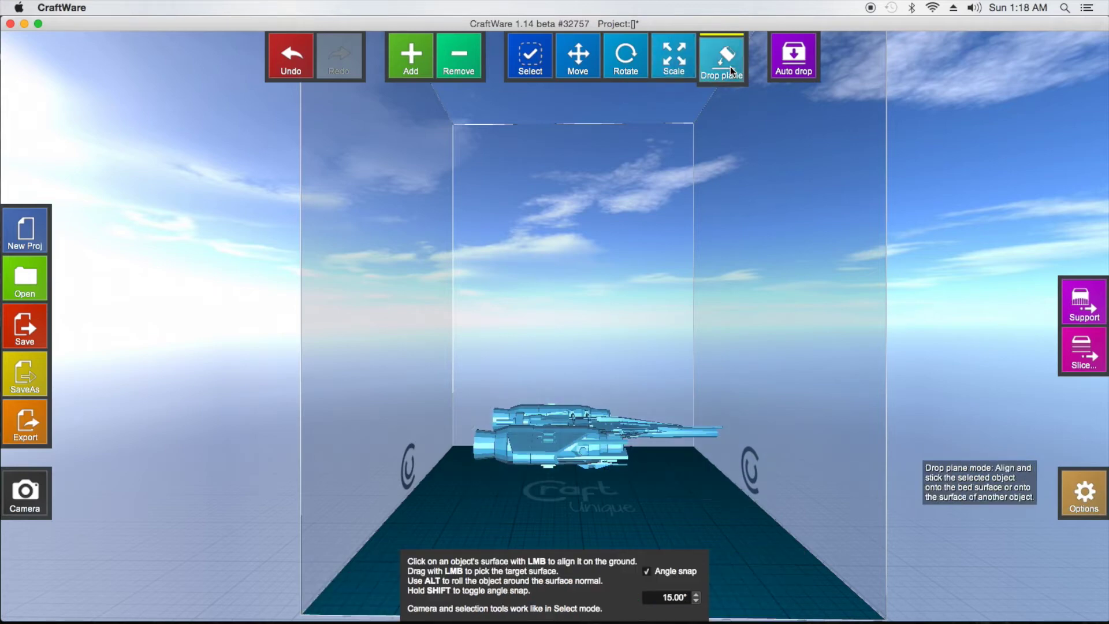
Reselect the ship and try to rotate it by its axis handles with the Rotate tool
left_click(626, 66)
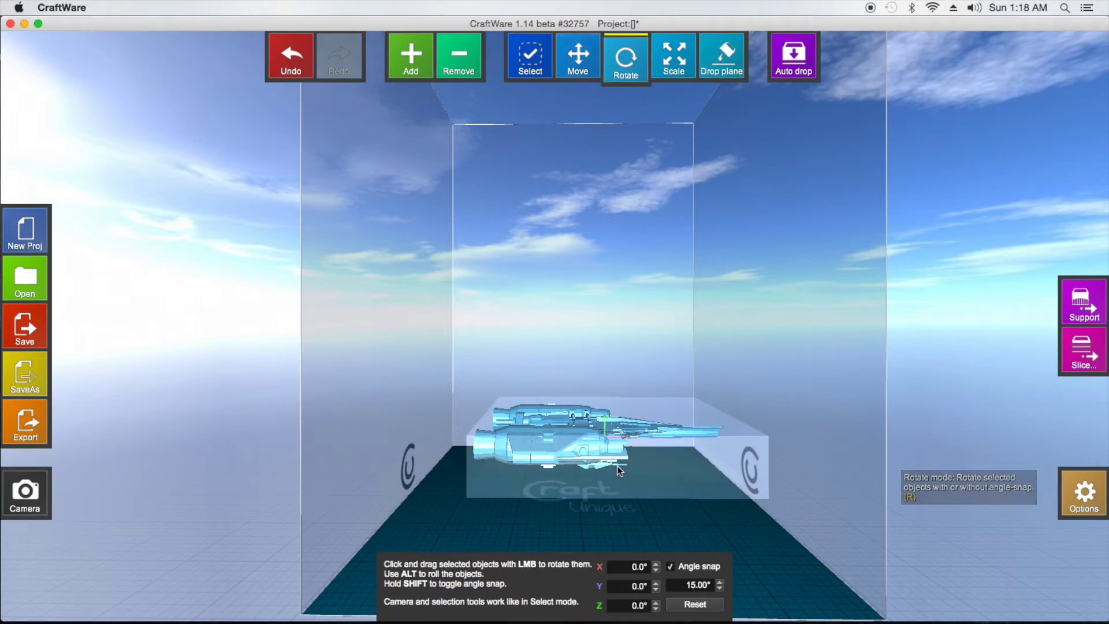
right_click_drag(621, 434, 585, 434)
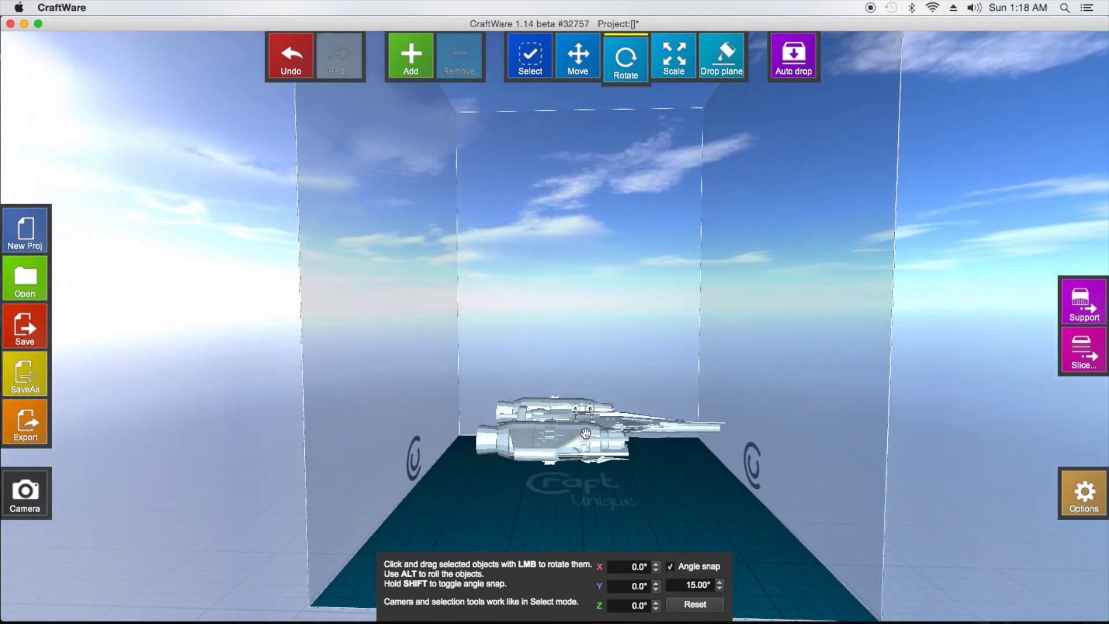
left_click(586, 433)
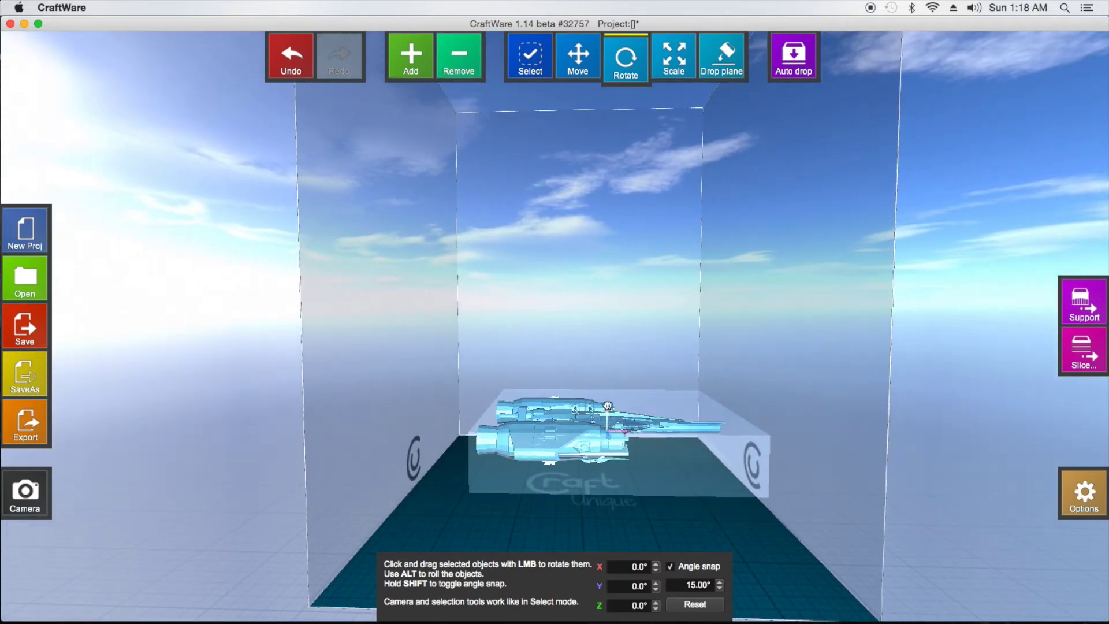
scroll(613, 439, "up", 3)
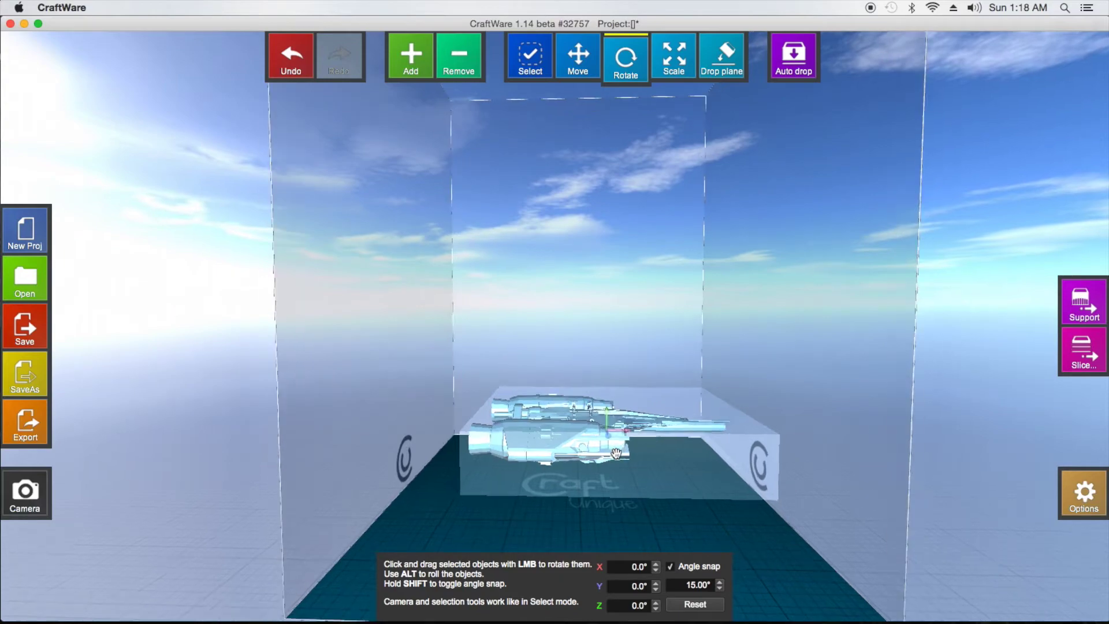
scroll(616, 449, "up", 5)
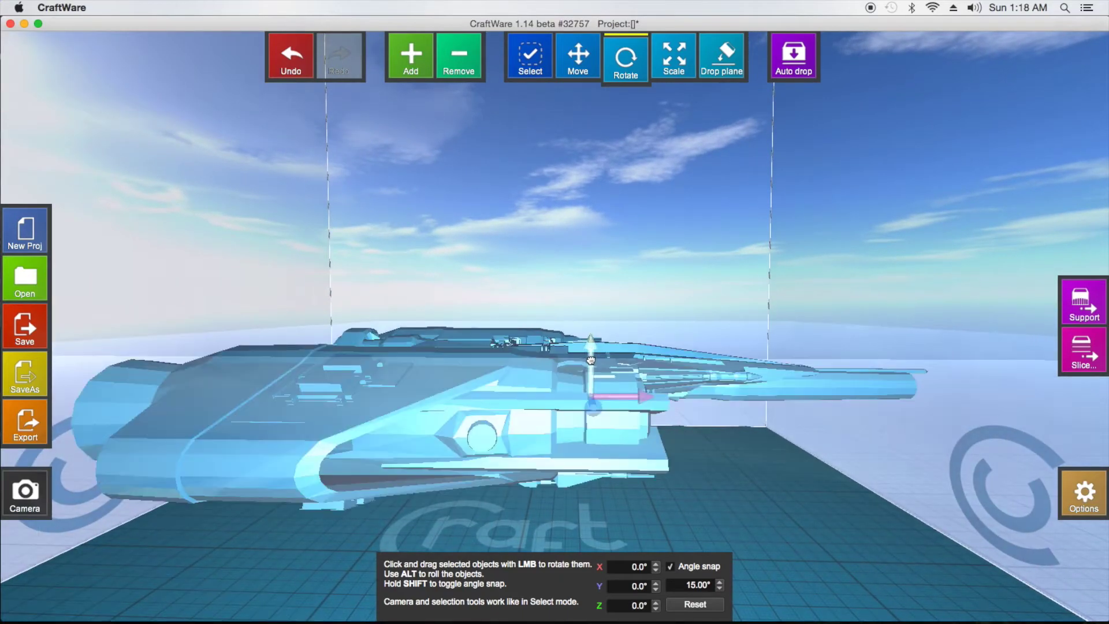
left_click_drag(593, 407, 620, 400)
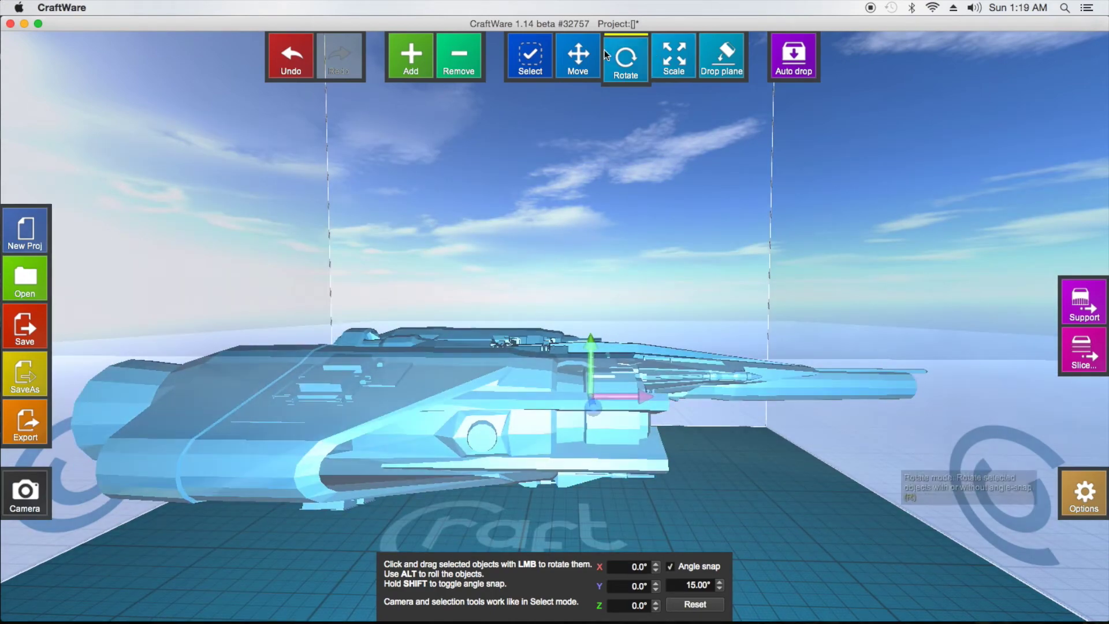
Scale the ship down uniformly to about 133 × 99 × 28 mm
left_click(585, 57)
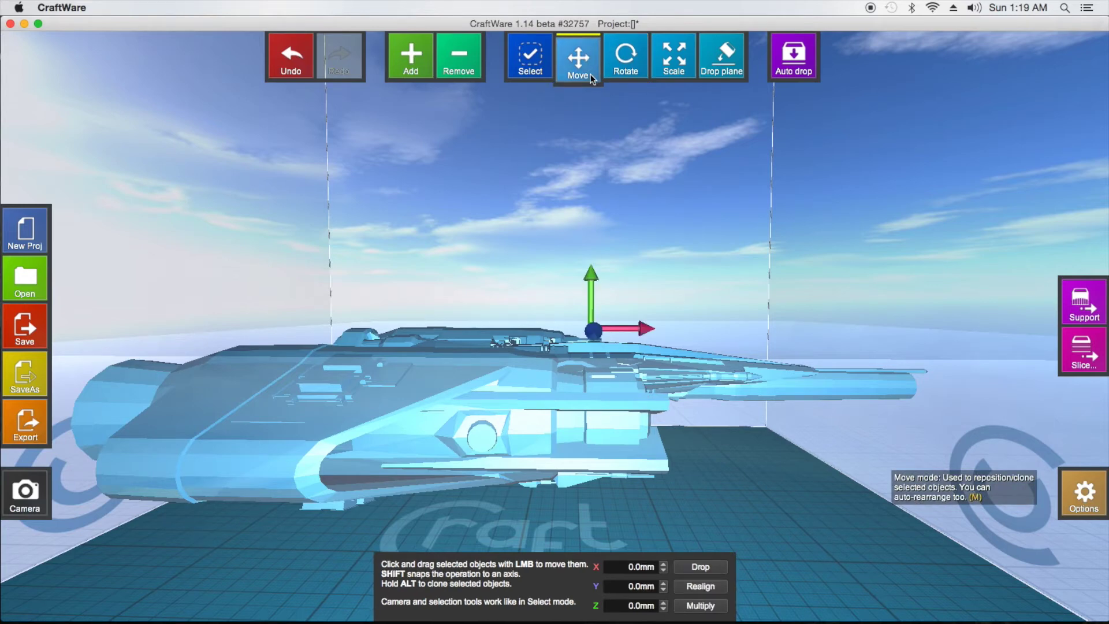
left_click(626, 64)
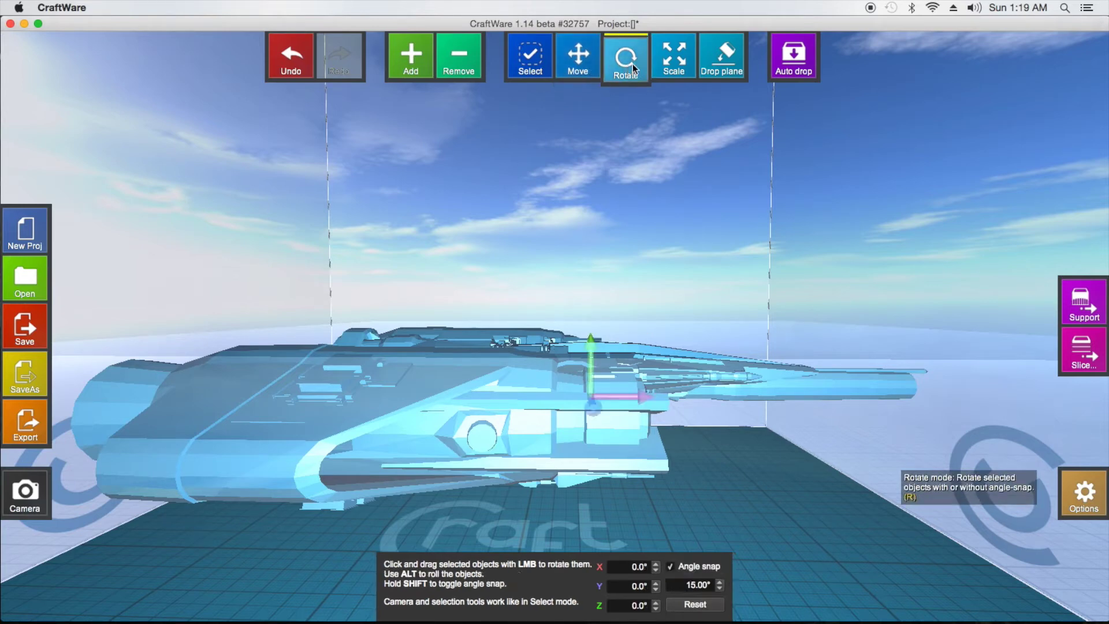
left_click(672, 56)
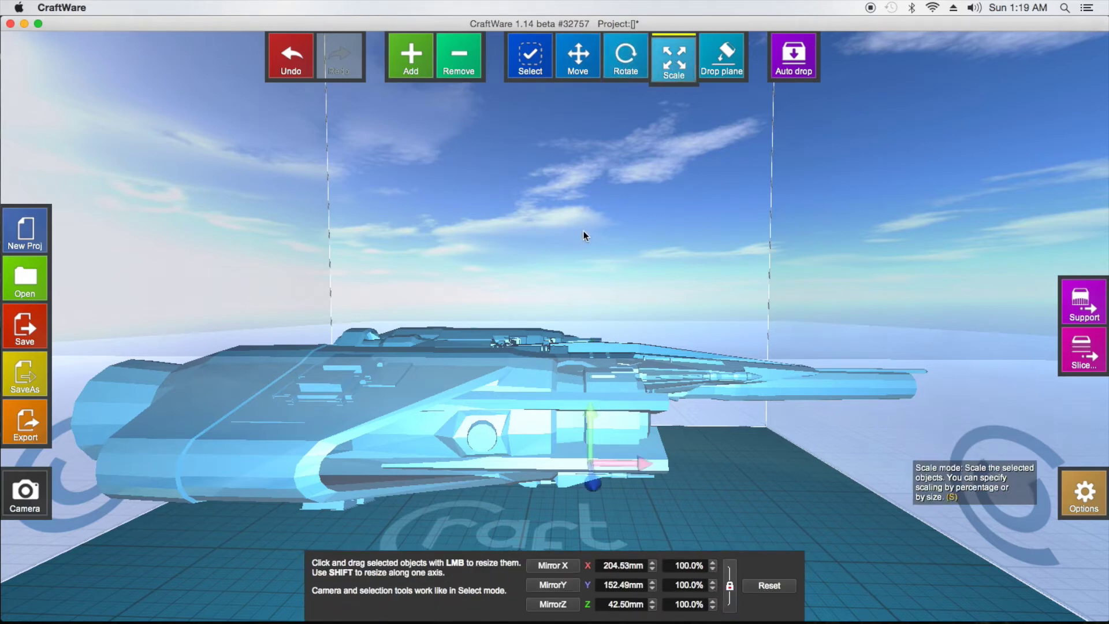
left_click_drag(508, 354, 513, 442)
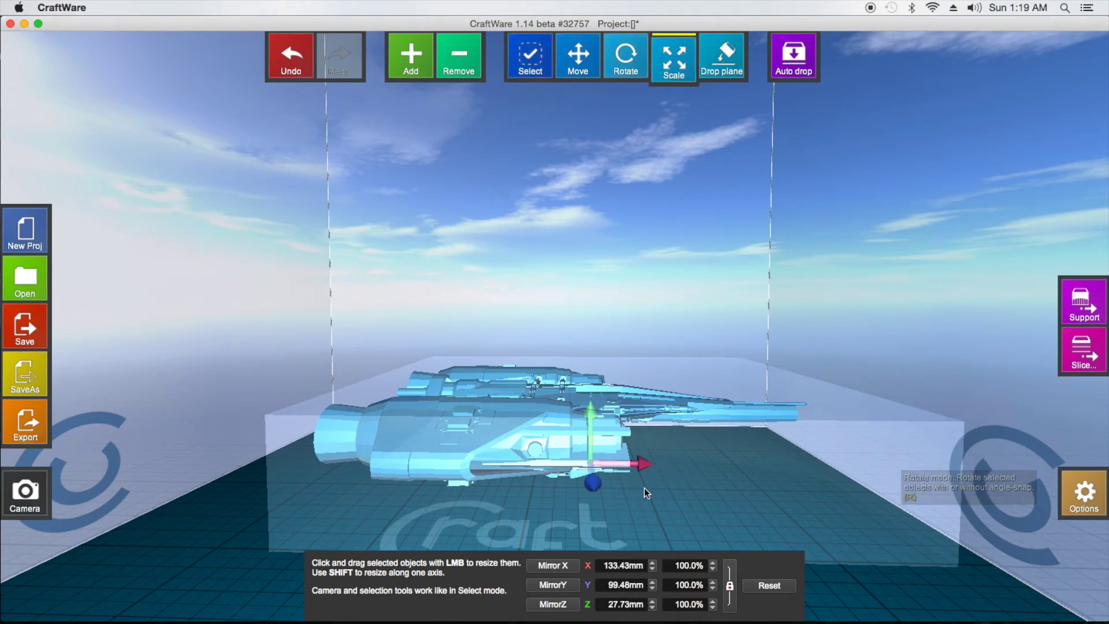
Lay the ship on its side on the bed with Drop plane, using a surface of its midsection
scroll(647, 487, "down", 3)
right_click_drag(643, 483, 604, 536)
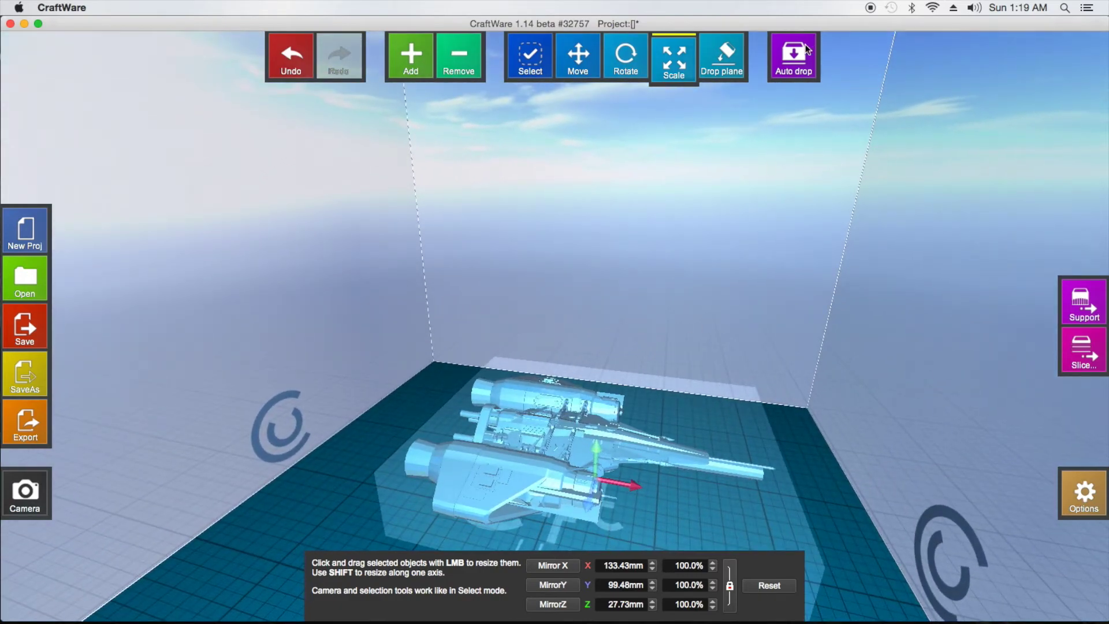
left_click(723, 58)
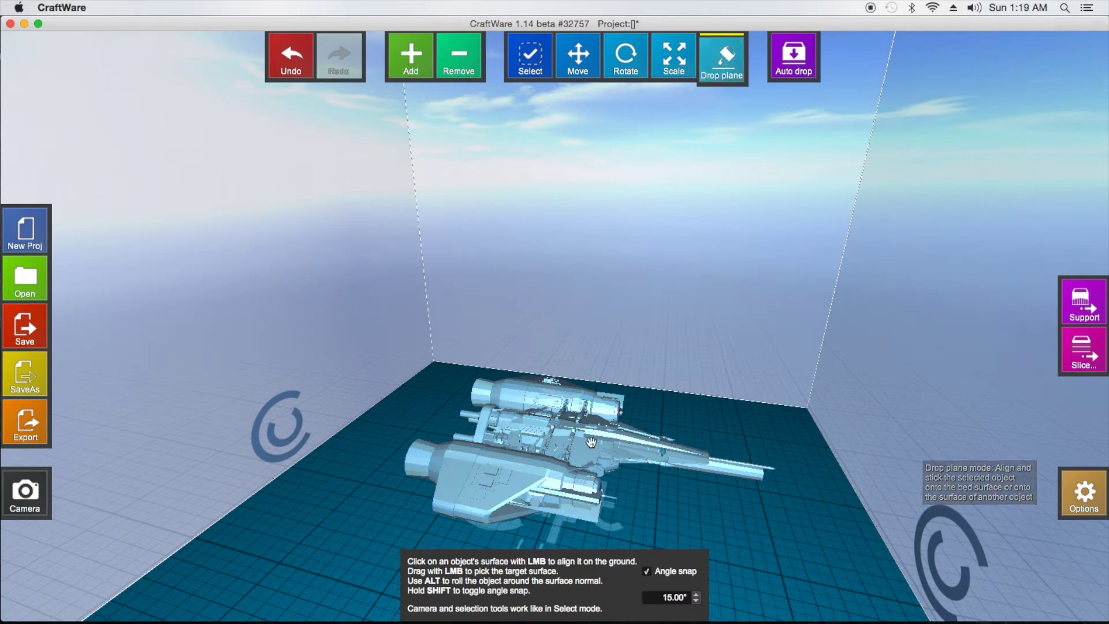
left_click(536, 435)
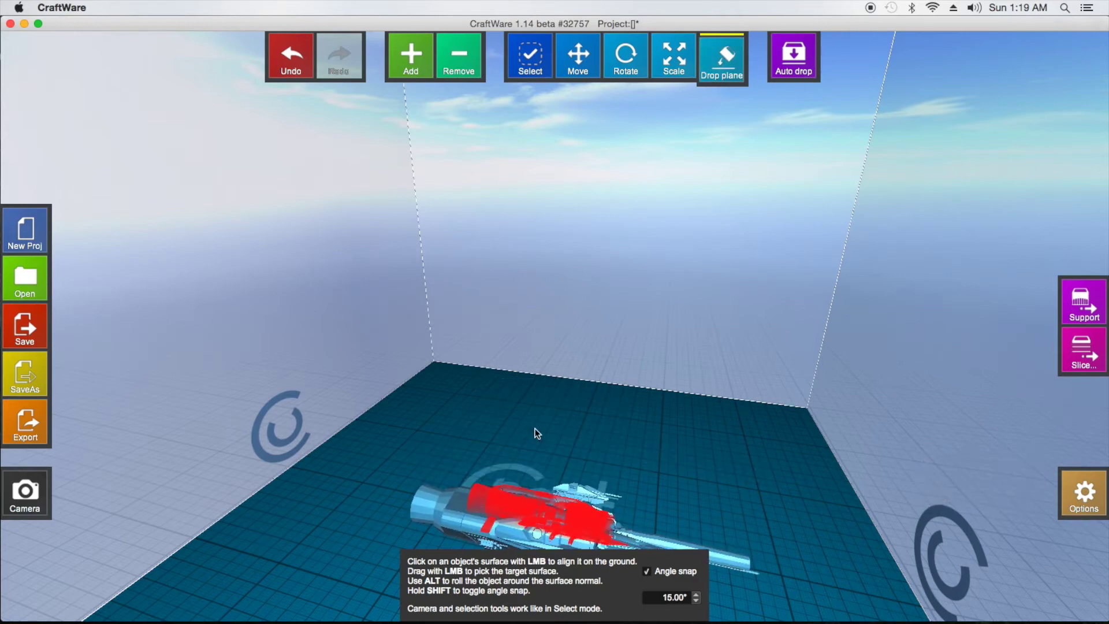
scroll(650, 456, "down", 3)
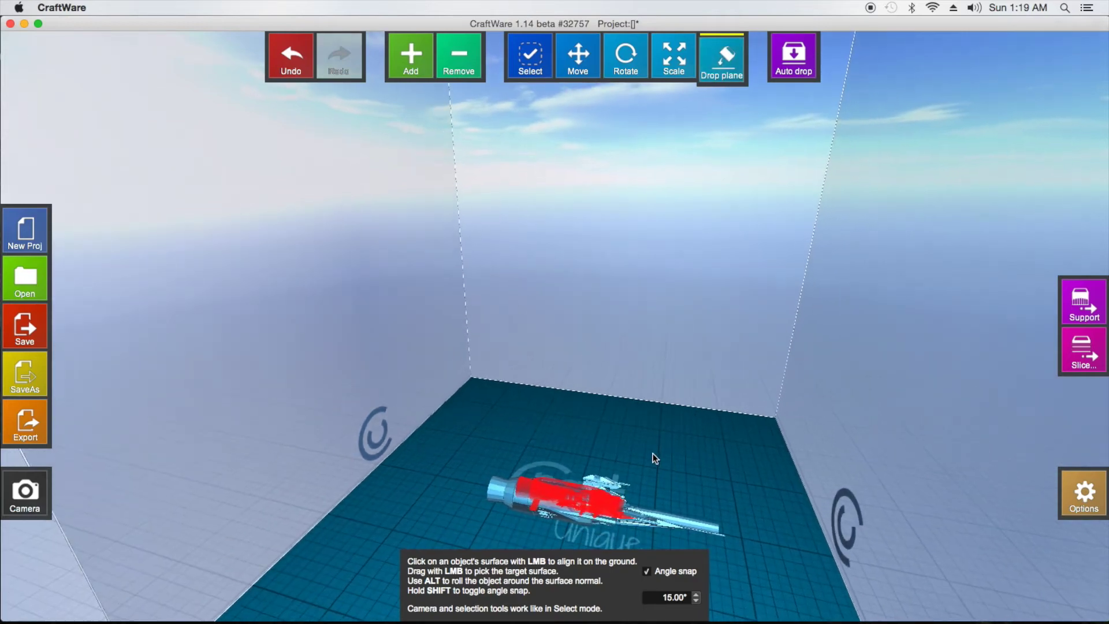
Stand the ship upright on its nose by aligning the tip of the long barrel to the bed
right_click_drag(710, 516, 695, 414)
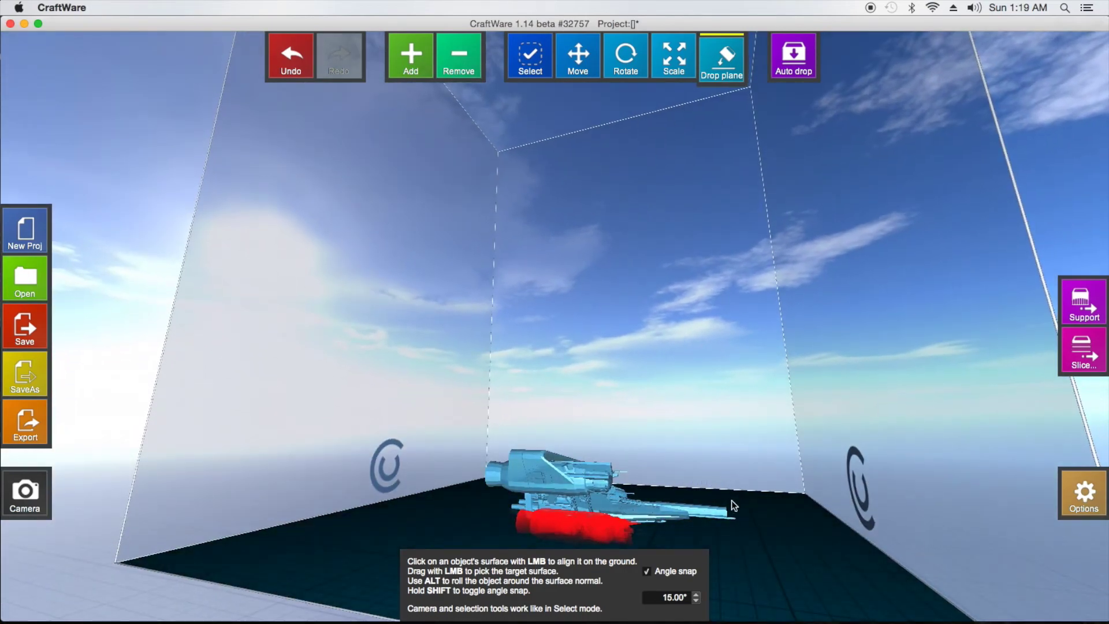
right_click_drag(745, 522, 675, 525)
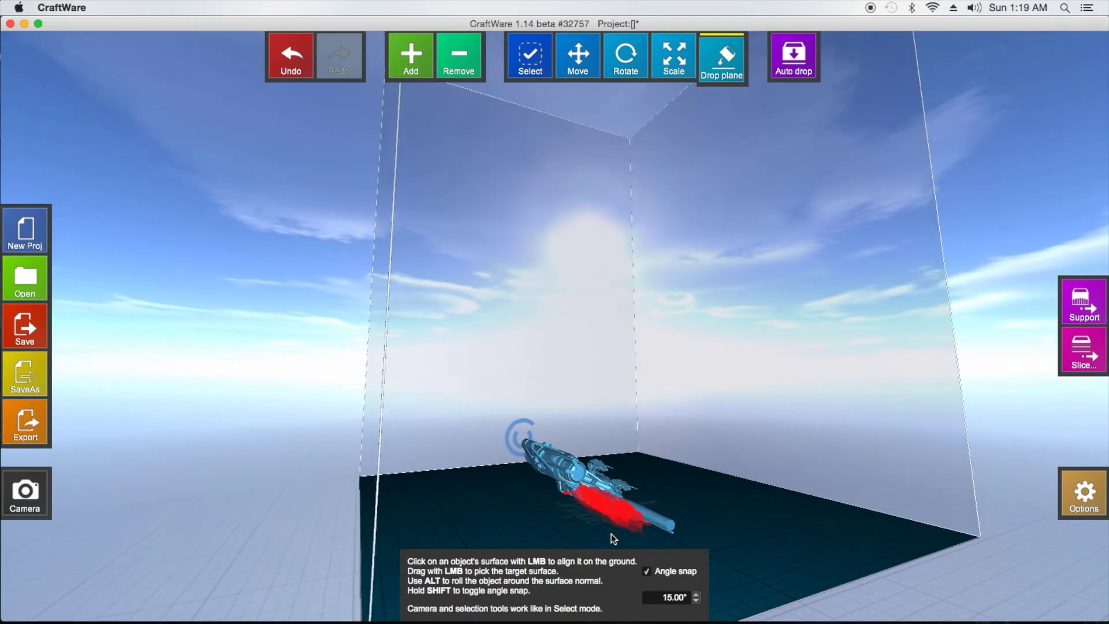
left_click(675, 526)
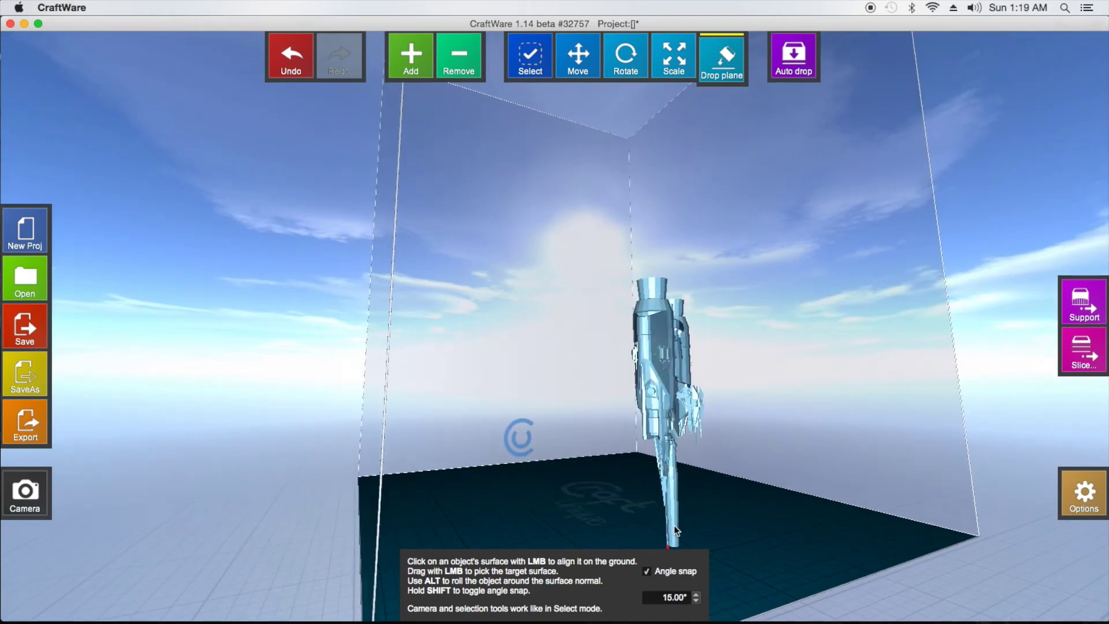
Stand the ship on its tail by aligning the flat rear face of an engine to the bed
right_click_drag(656, 353, 676, 501)
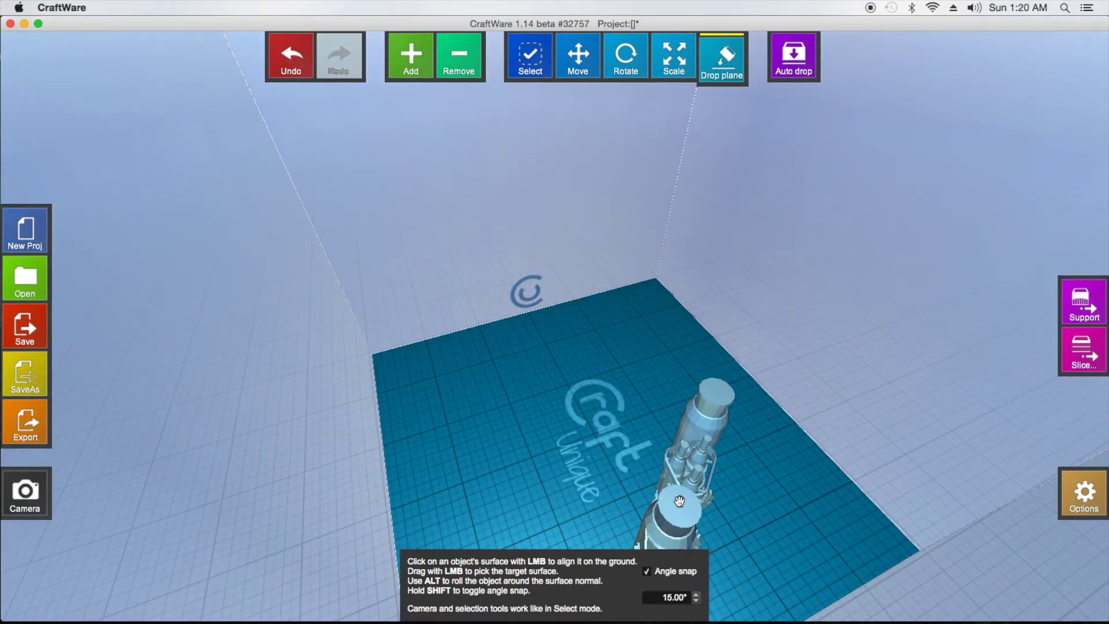
left_click(680, 500)
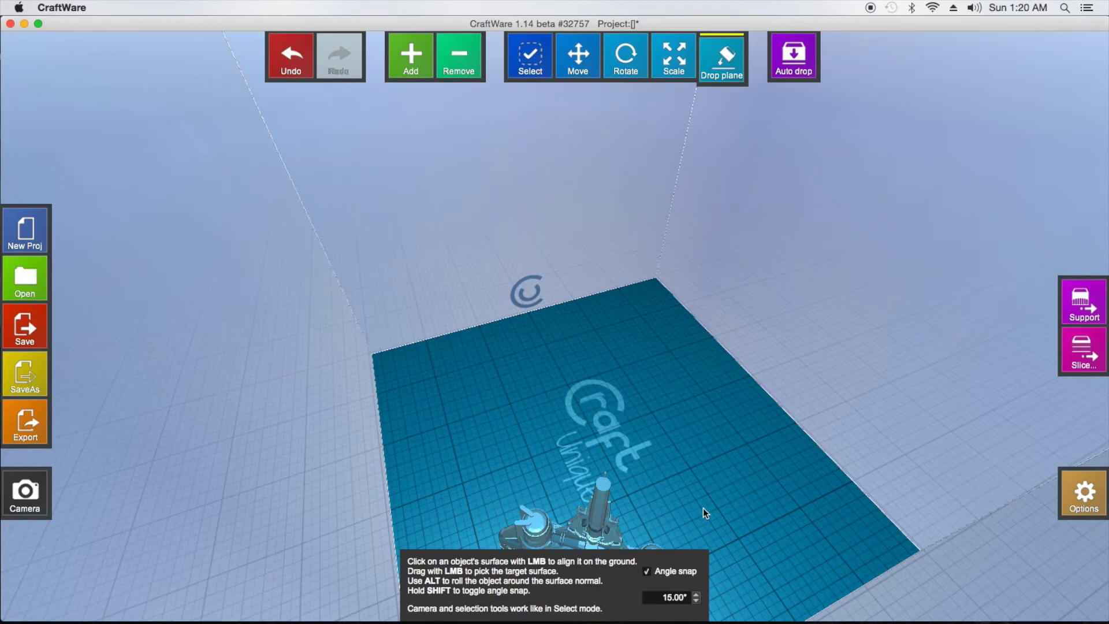
Tip the ship onto a surface of its body with Drop plane and stand it back on its tail using an engine's rear face
scroll(702, 508, "down", 2)
right_click_drag(702, 508, 840, 608)
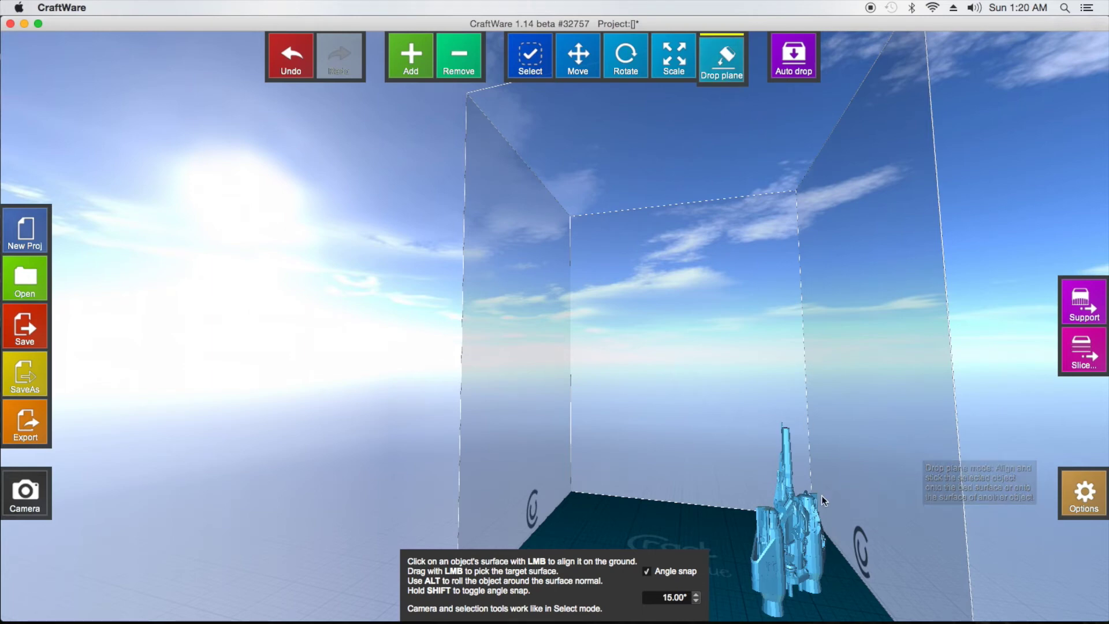
right_click_drag(702, 476, 883, 489)
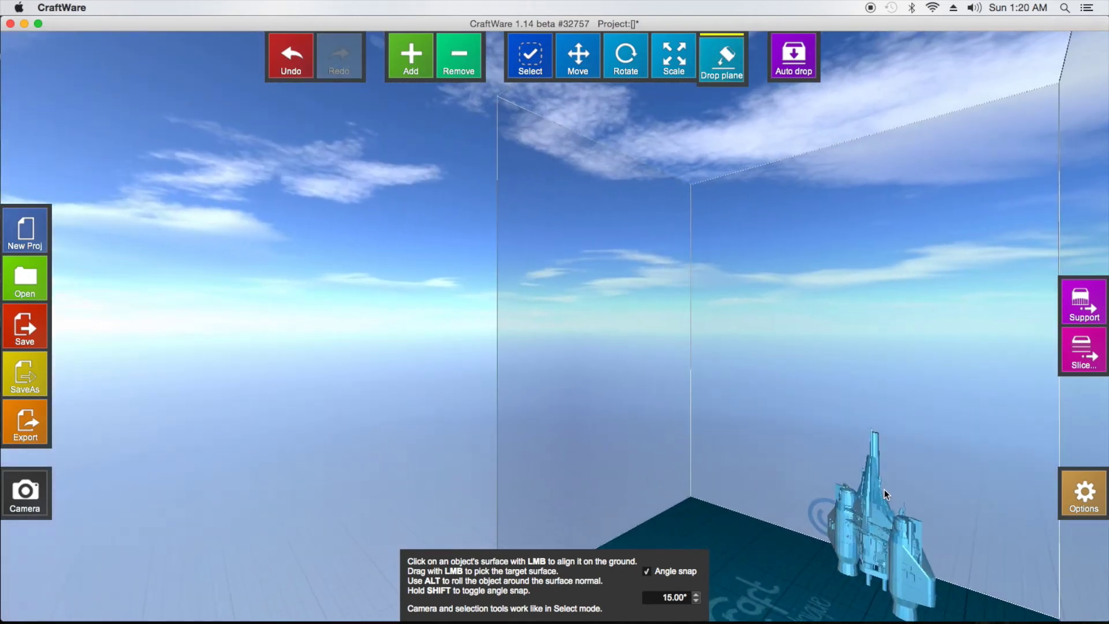
left_click(868, 531)
right_click_drag(778, 552, 655, 483)
left_click(785, 495)
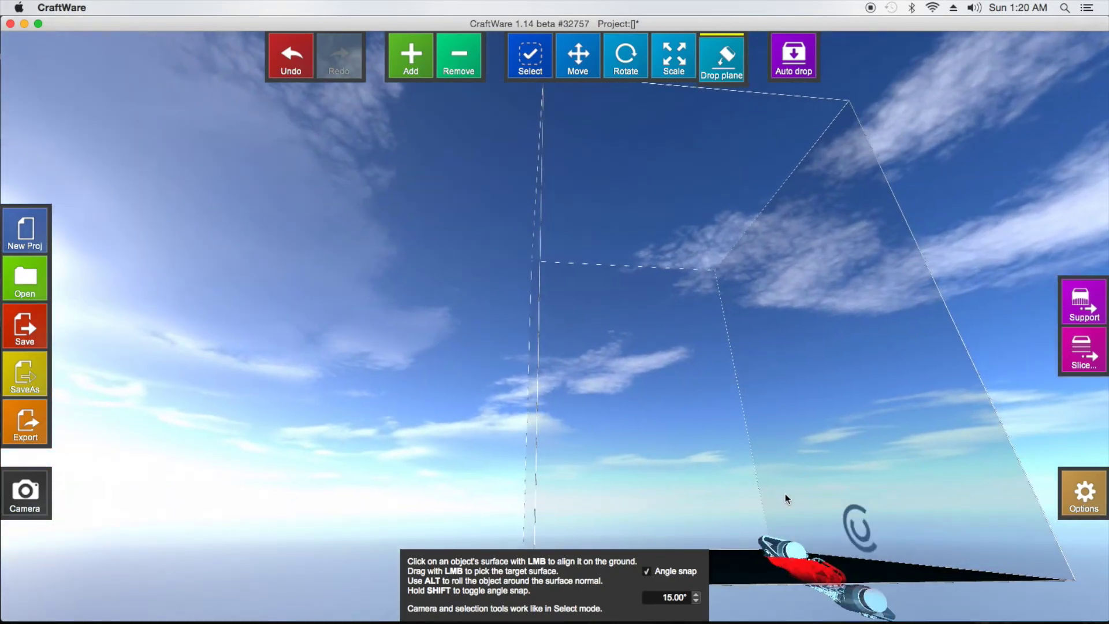
left_click(790, 548)
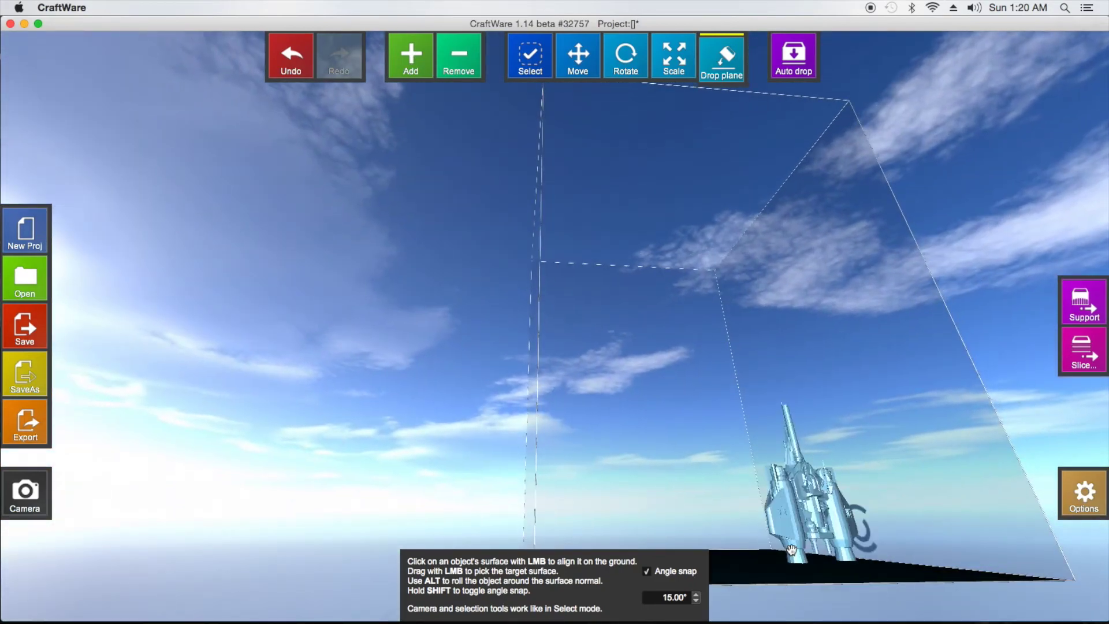
right_click_drag(757, 537, 687, 574)
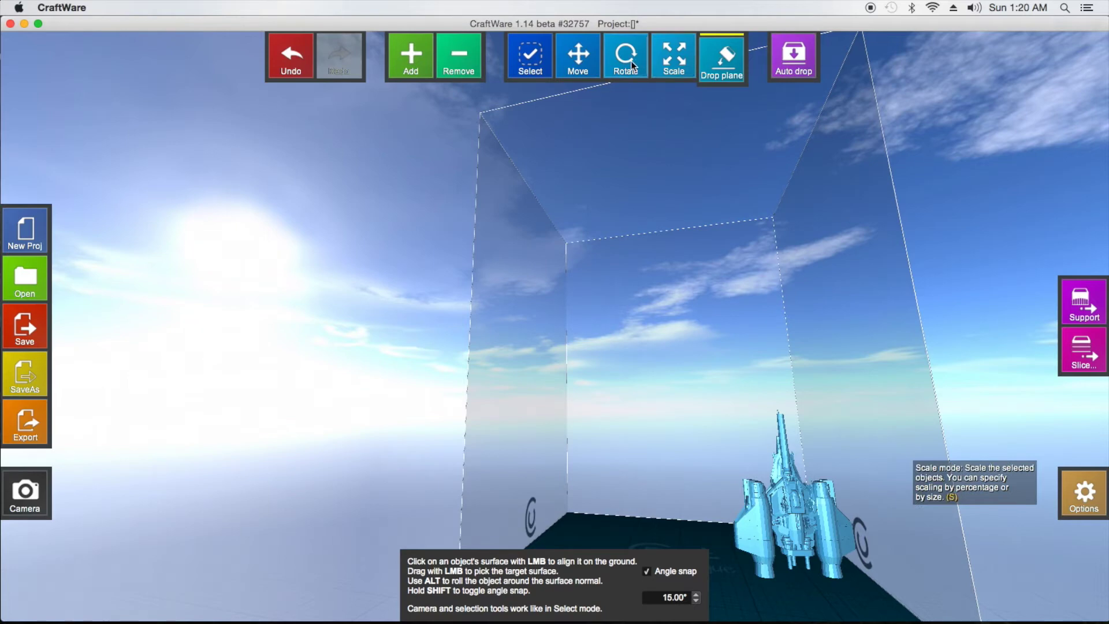
Move the upright ship straight down so its engines sink below the bed
left_click(572, 58)
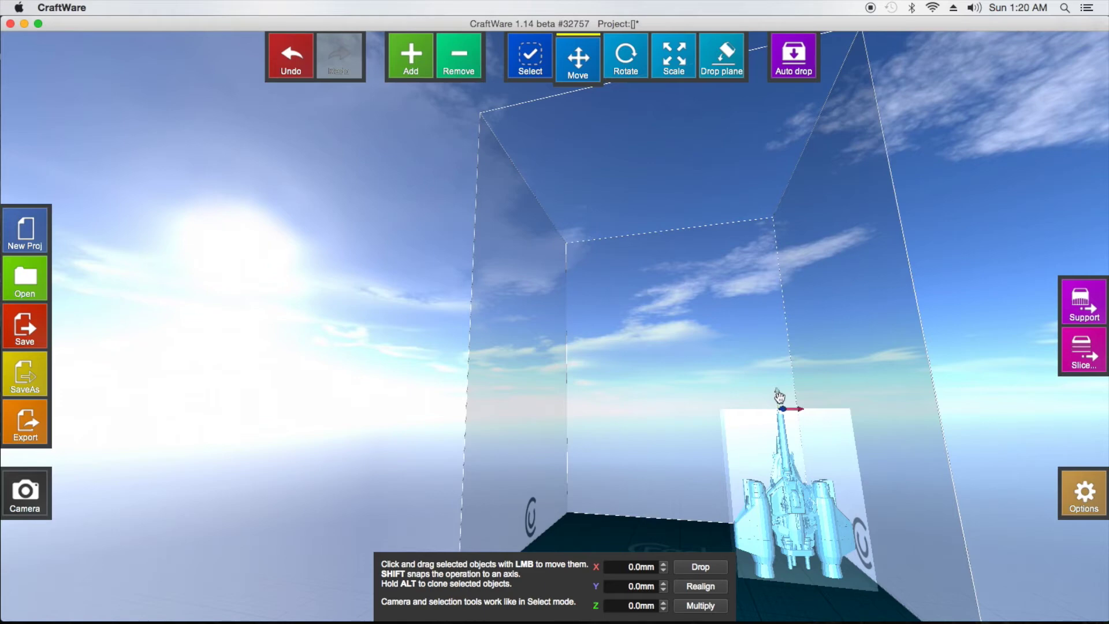
left_click_drag(780, 399, 782, 431)
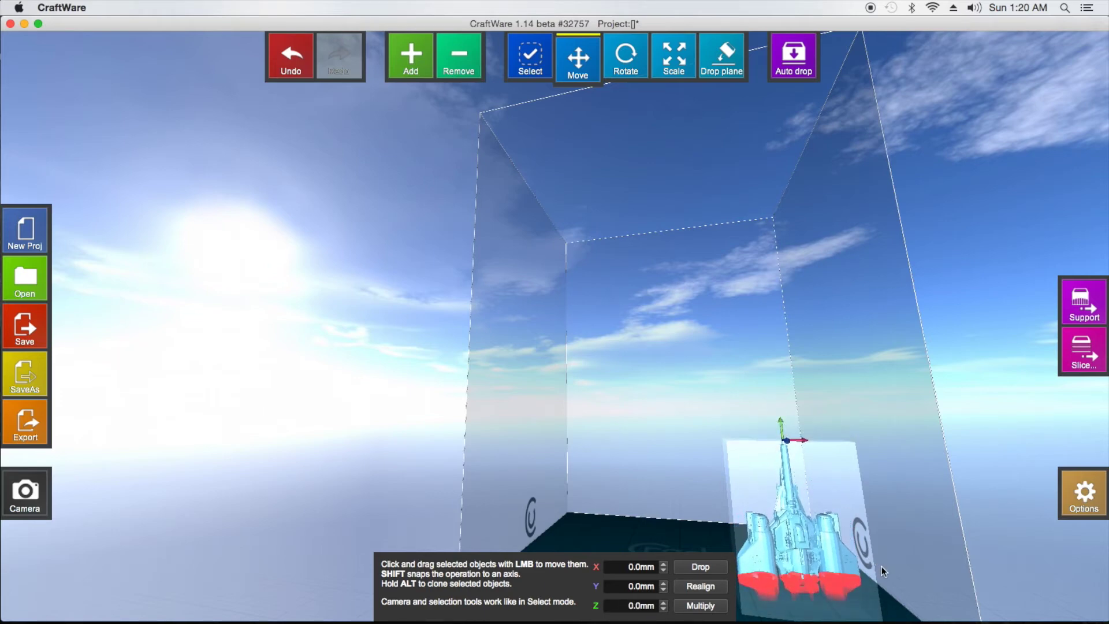
scroll(882, 566, "down", 2)
right_click_drag(696, 524, 671, 470)
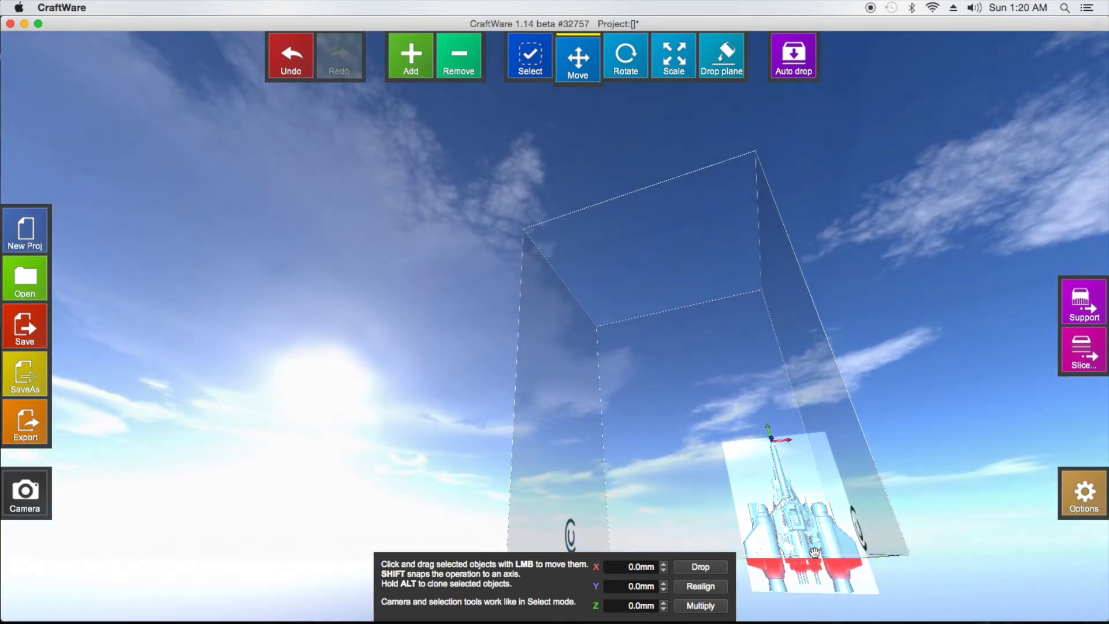
right_click_drag(671, 473, 674, 504)
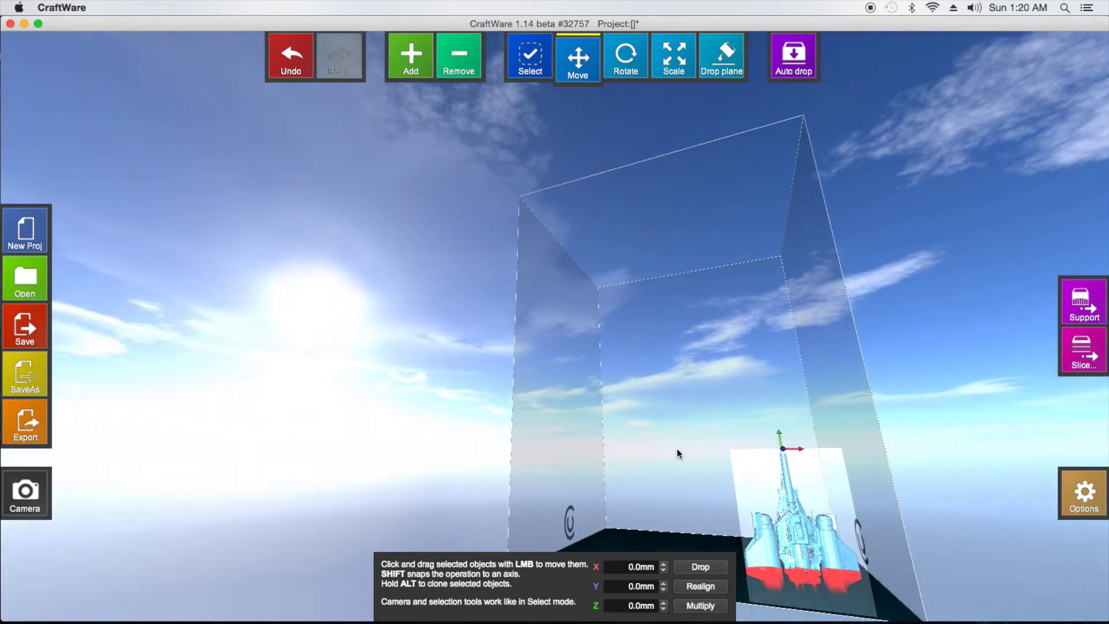
Turn on Auto drop and nudge the ship so it snaps back onto the bed surface
left_click(802, 65)
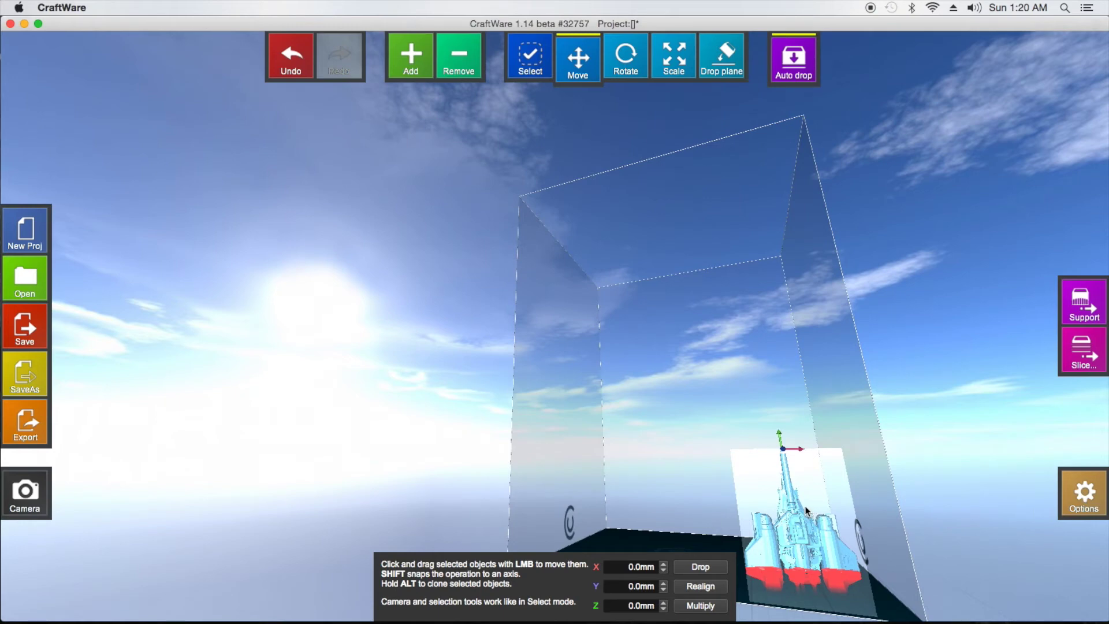
left_click(788, 513)
left_click_drag(789, 513, 785, 508)
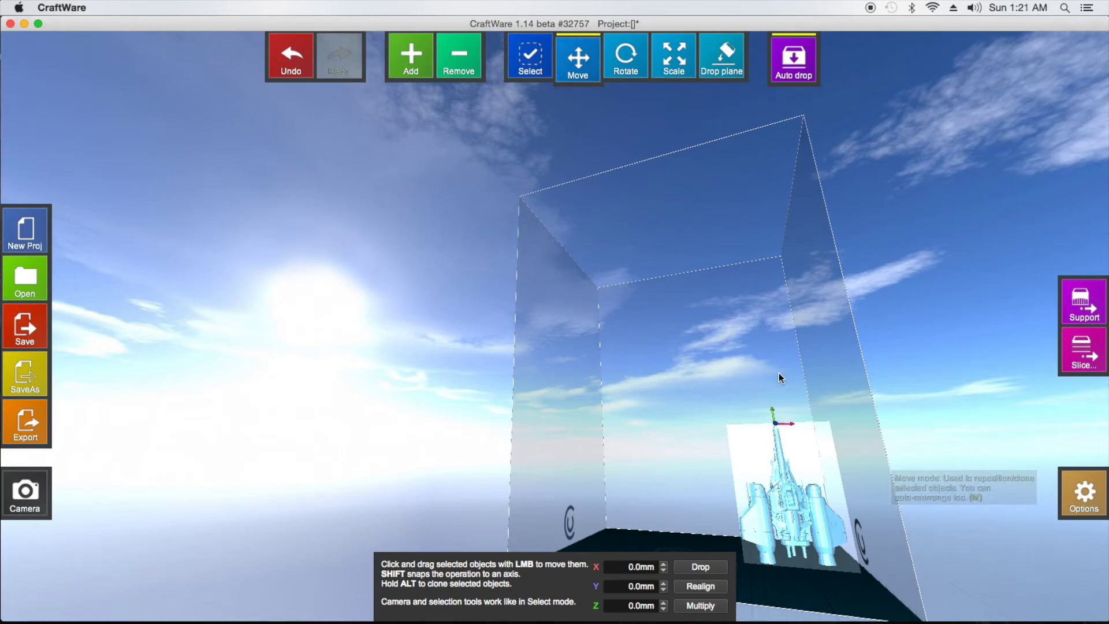
Lay the ship down with Drop plane using a surface of its body, and nudge it so Auto drop seats it on the bed
left_click(720, 58)
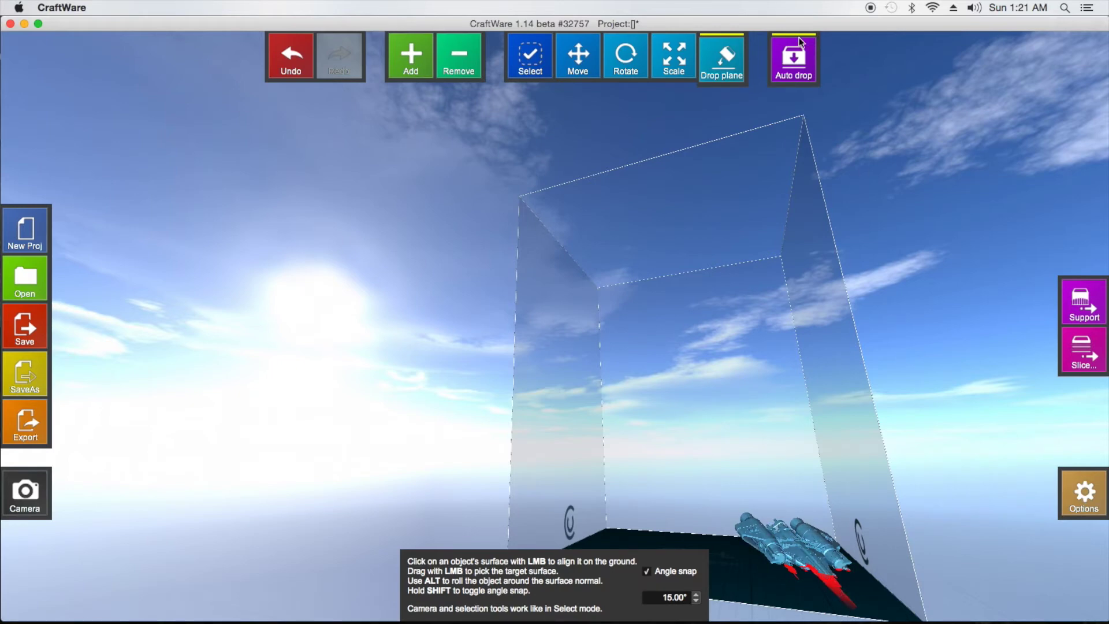
left_click(579, 58)
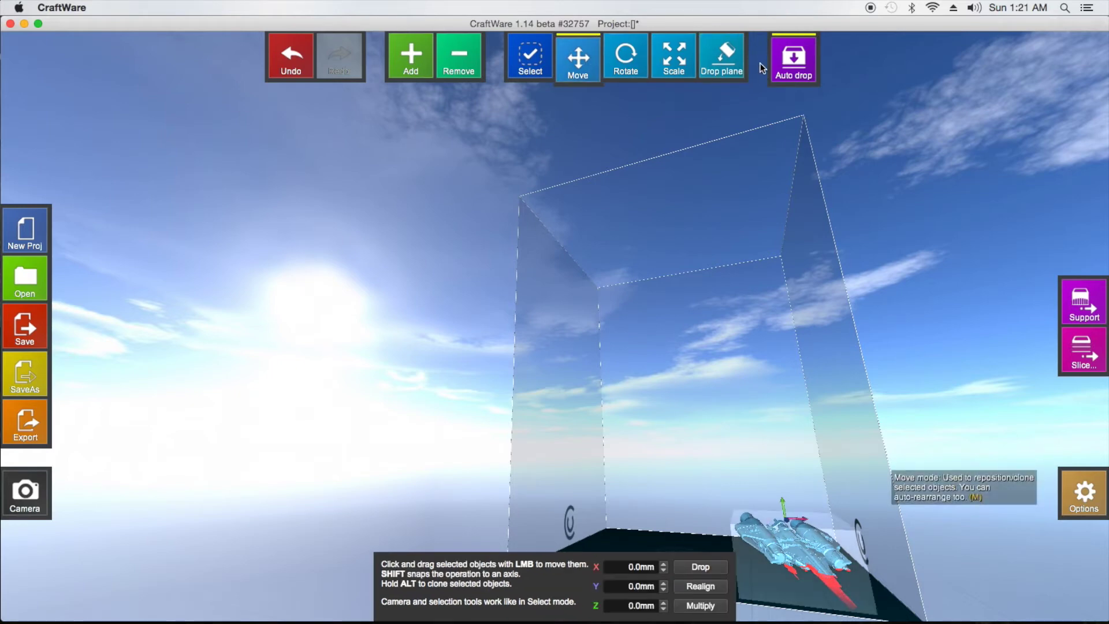
left_click_drag(789, 551, 790, 560)
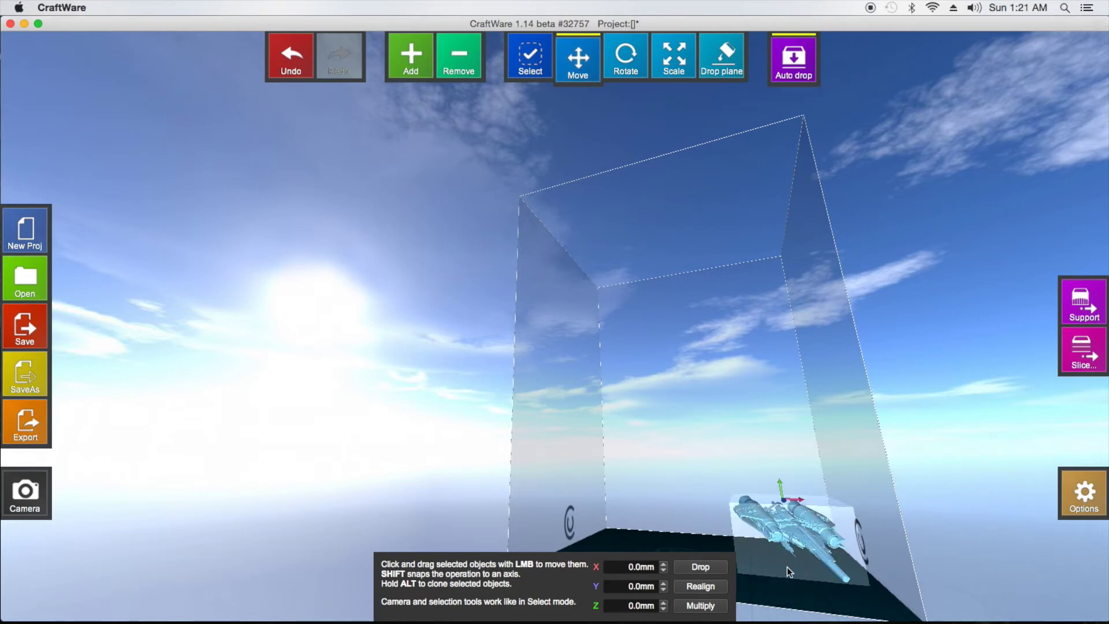
right_click_drag(789, 566, 855, 561)
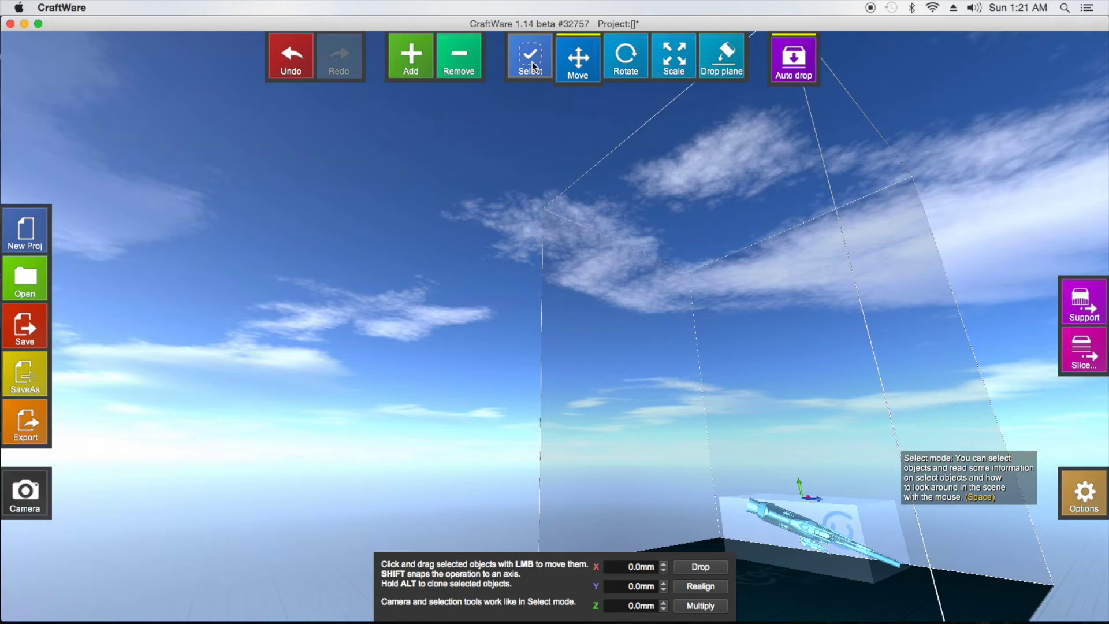
right_click_drag(689, 439, 536, 488)
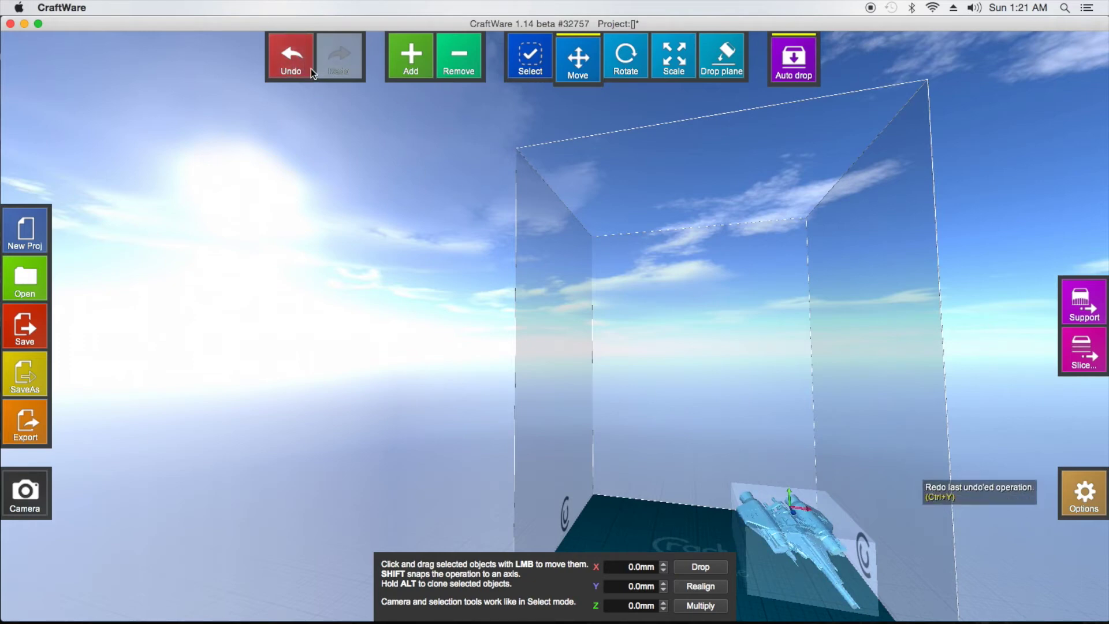
Undo the recent moves and reorientations back to the ship lying flat on its belly near the middle of the bed
left_click(291, 69)
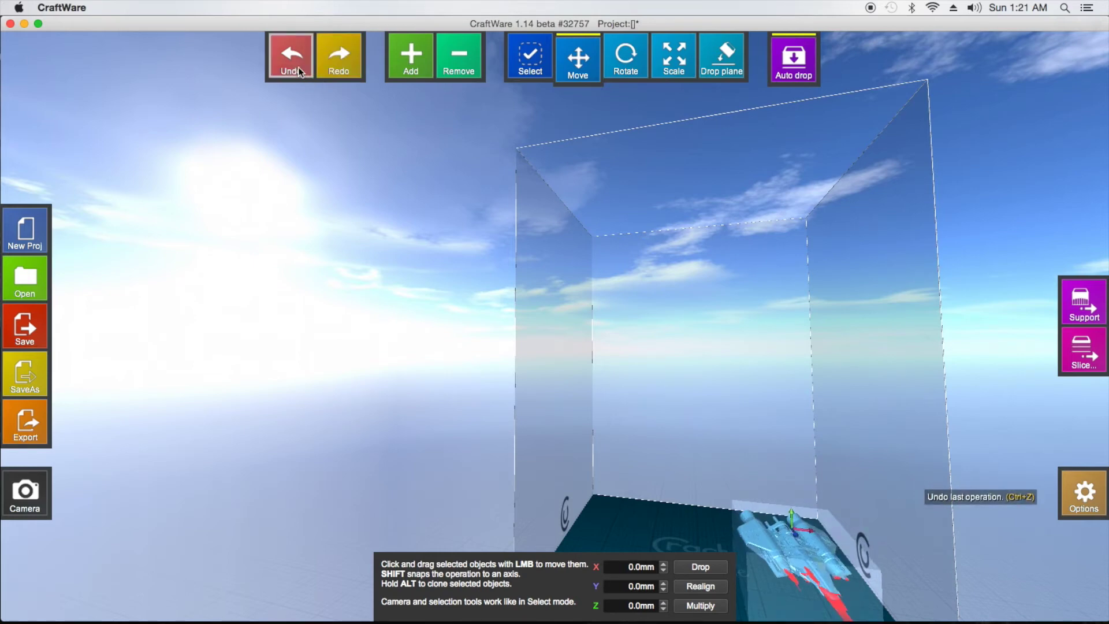
left_click(301, 72)
left_click(301, 72)
left_click(300, 71)
left_click(300, 71)
left_click(299, 70)
left_click(299, 71)
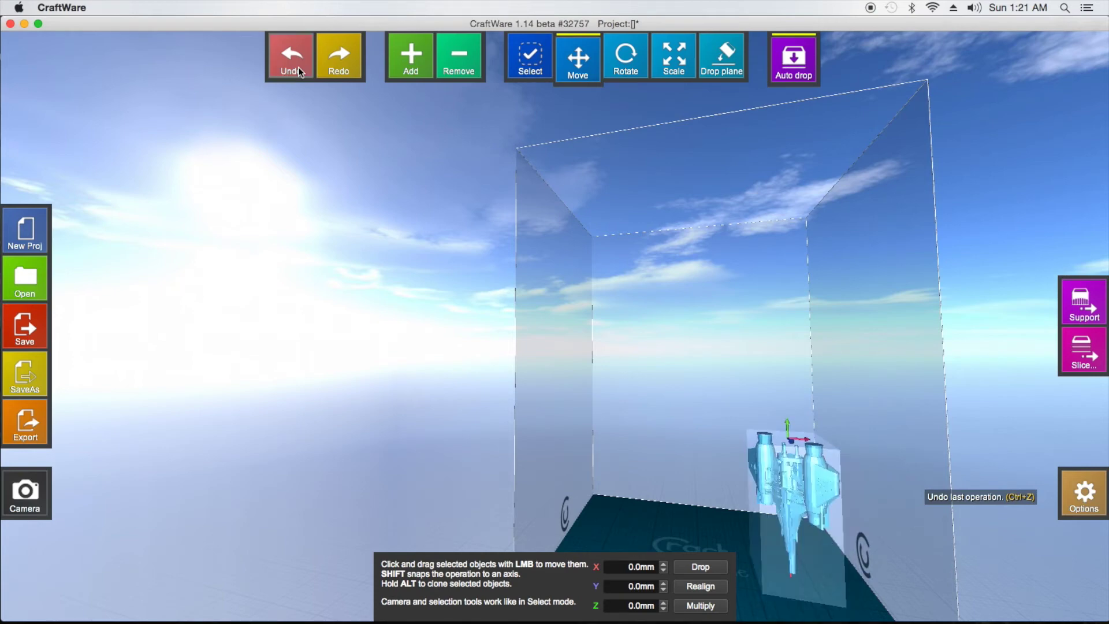
left_click(299, 69)
left_click(300, 69)
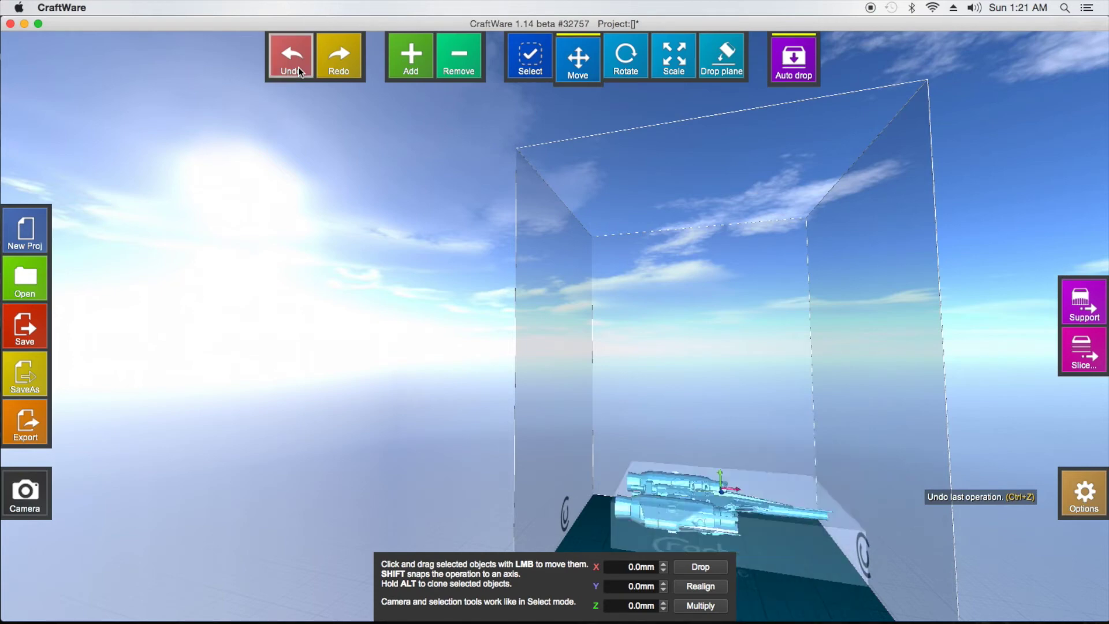
Step through the operation history, redoing up to the ship standing on its tail and undoing back to it lying flat
left_click(299, 69)
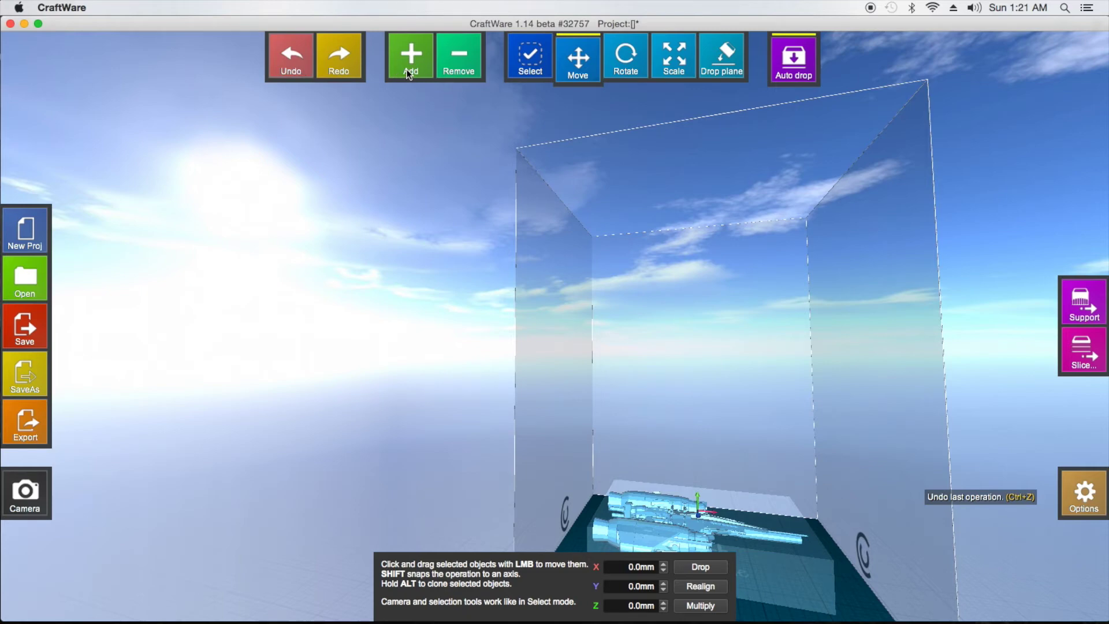
left_click(342, 68)
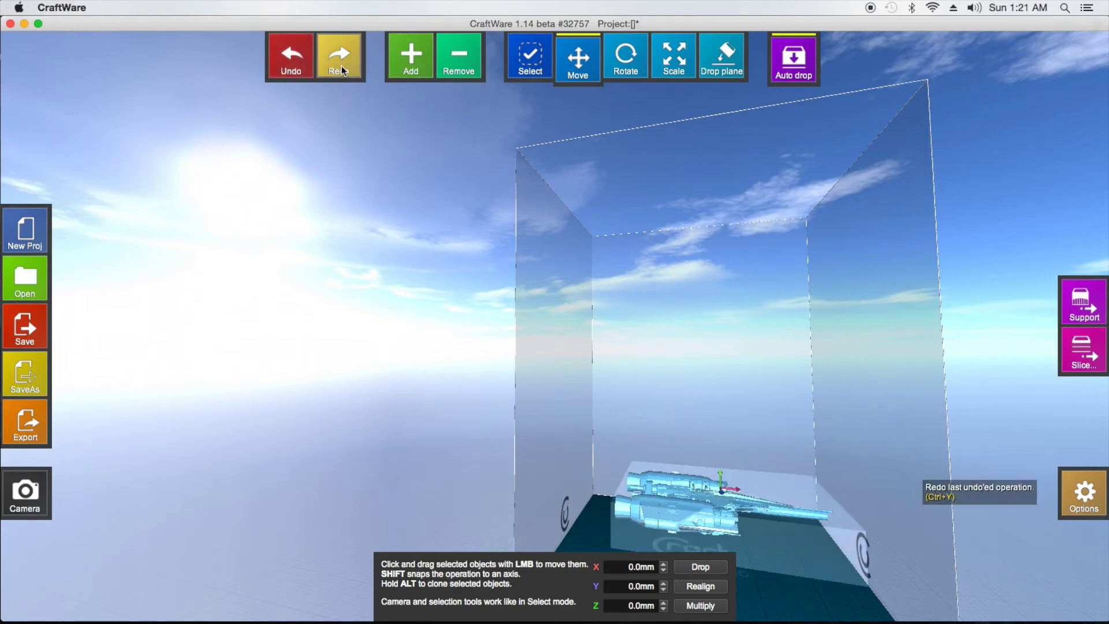
left_click(341, 66)
left_click(341, 66)
left_click(341, 66)
left_click(342, 66)
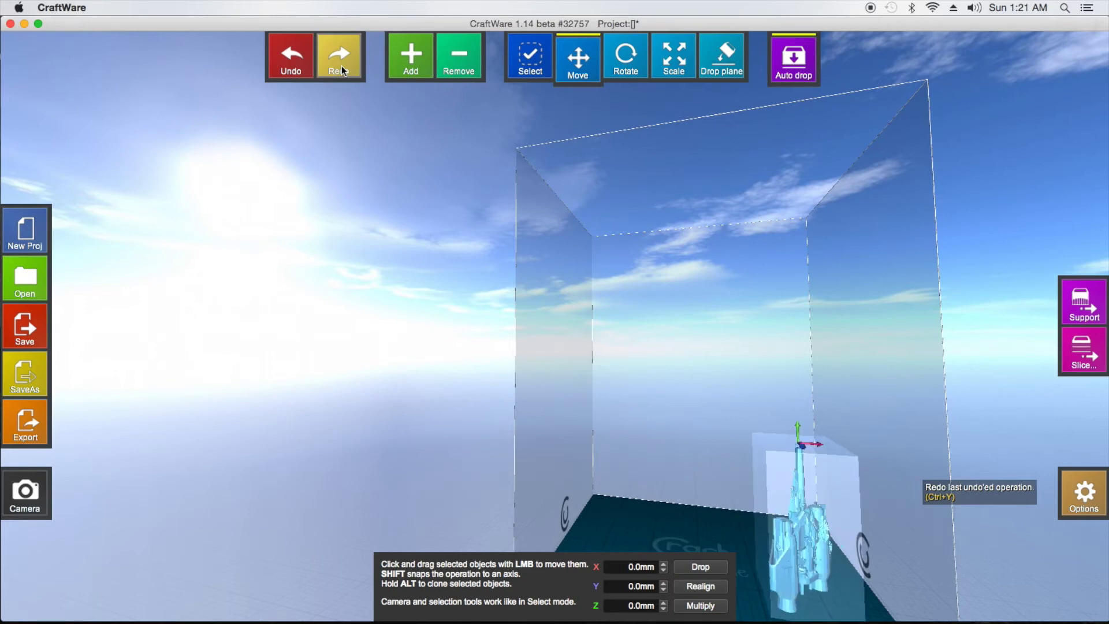
left_click(341, 65)
left_click(290, 60)
left_click(290, 60)
left_click(291, 61)
left_click(291, 60)
left_click(291, 60)
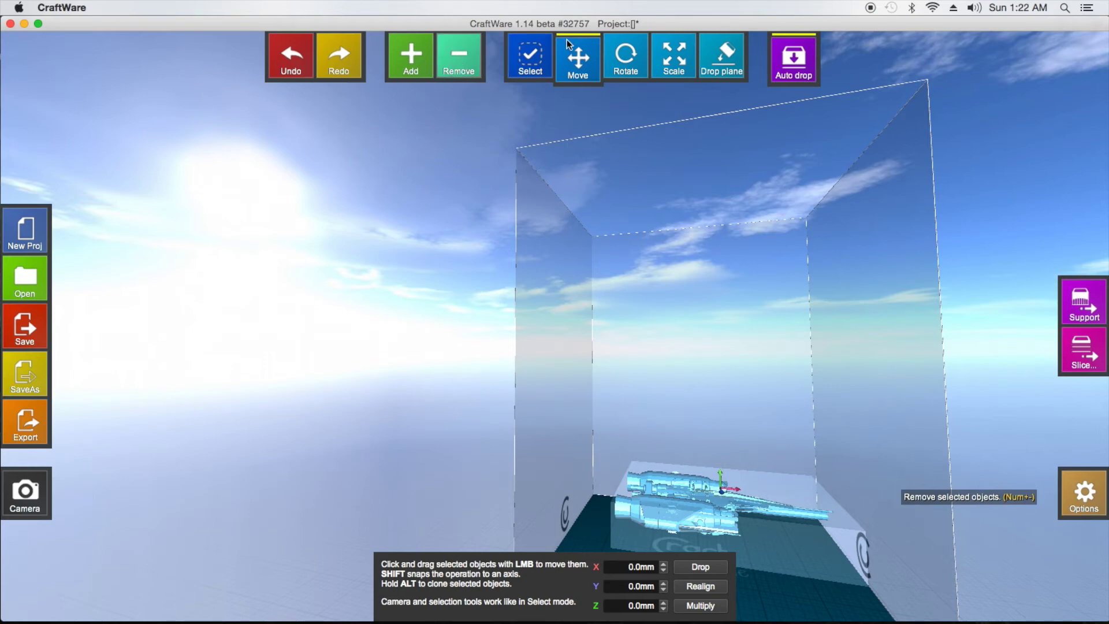
In Select mode, practise selecting the ship directly and with Select all, ending with nothing selected
left_click(776, 588)
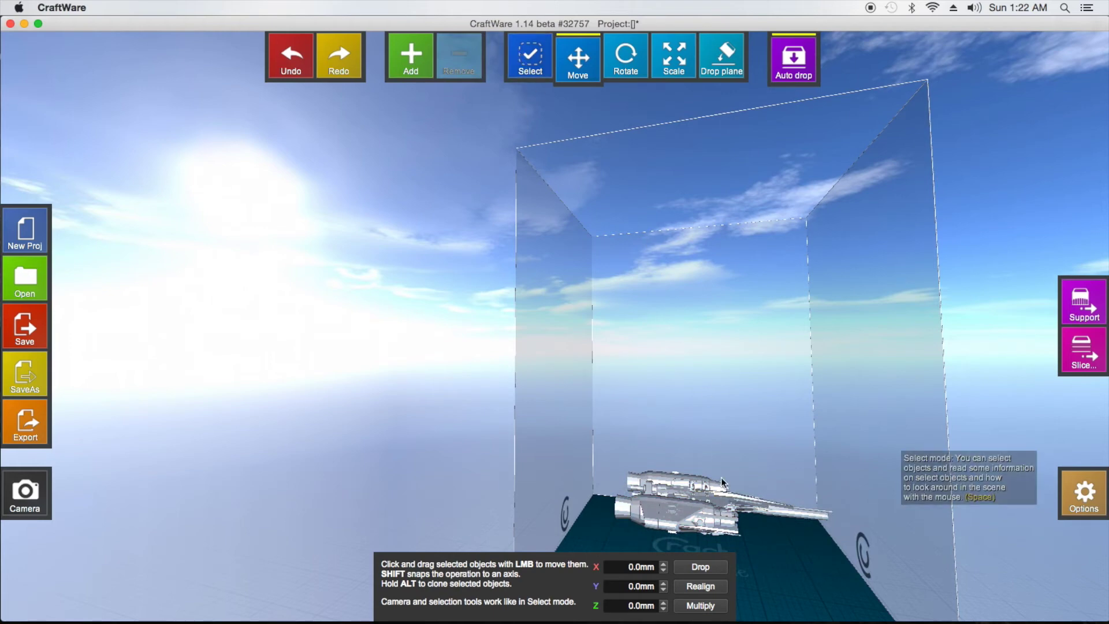
key("space")
left_click(700, 523)
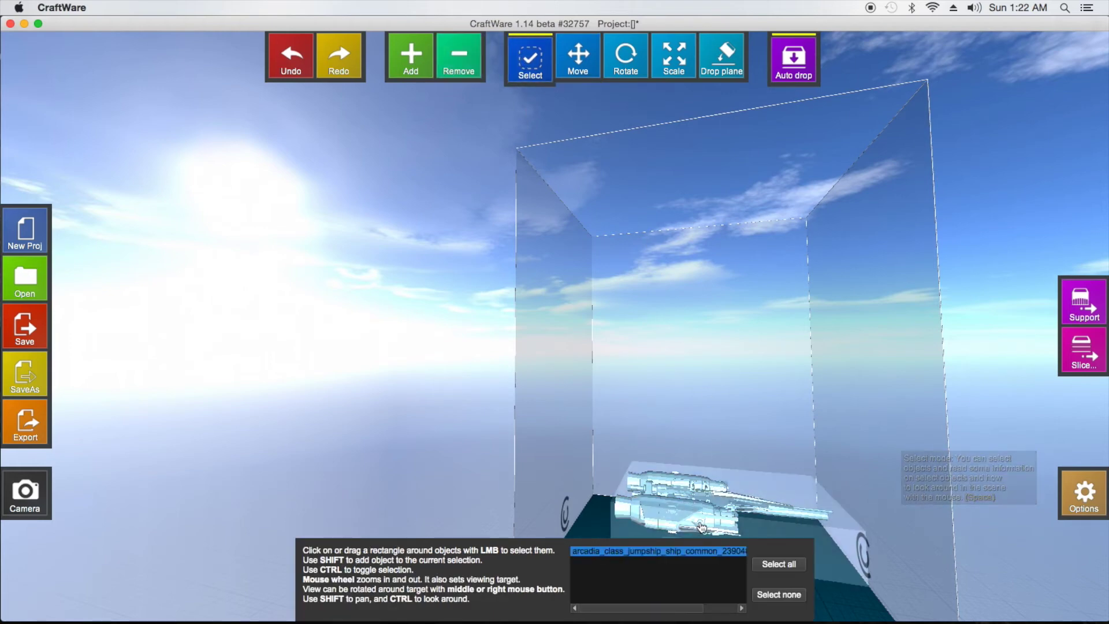
left_click(708, 430)
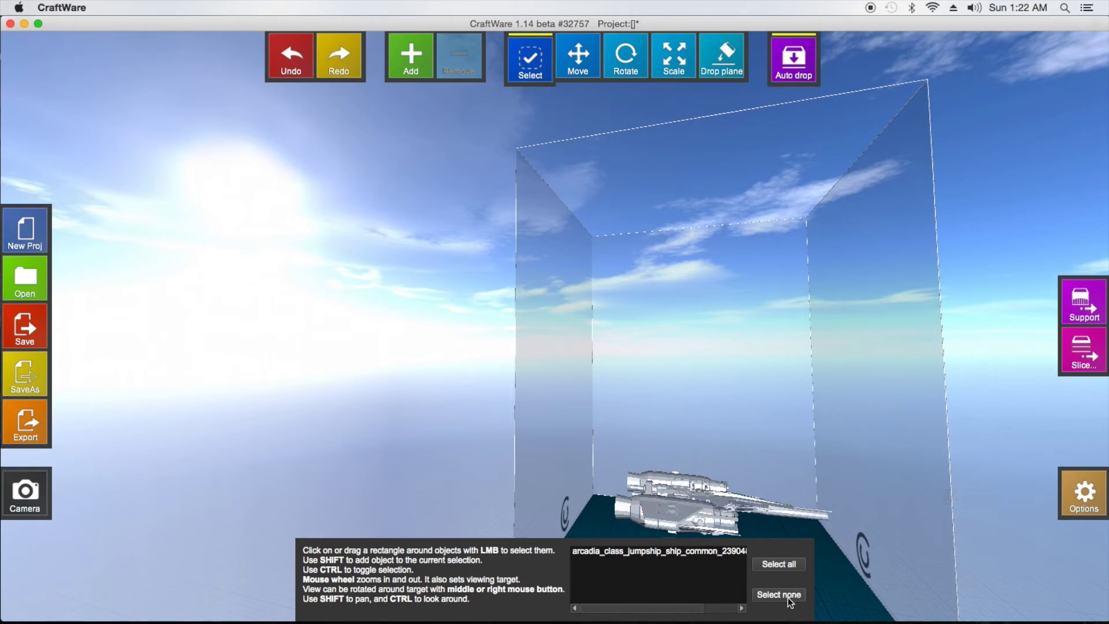
left_click(792, 571)
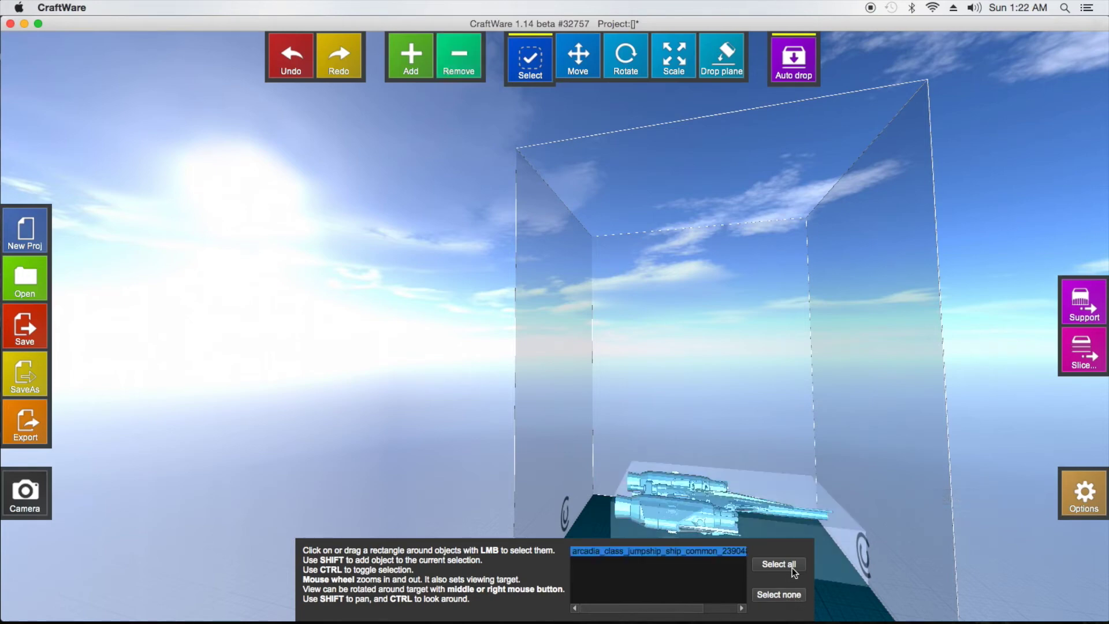
left_click(794, 600)
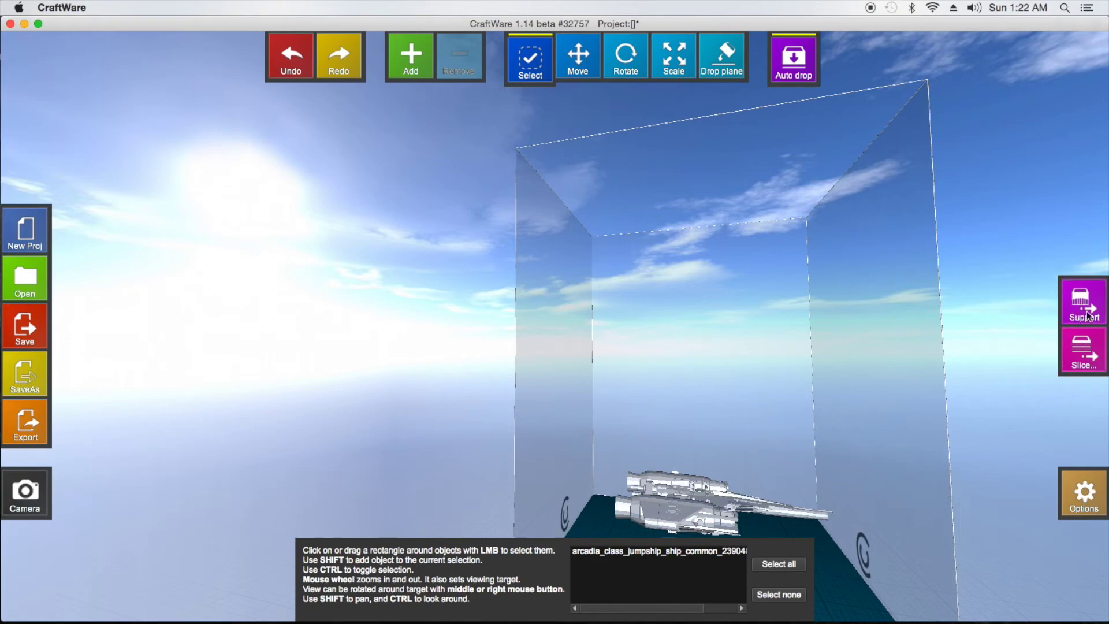
Slice the ship at Medium print quality in PLA with automatically generated support and a raft
scroll(923, 515, "down", 2)
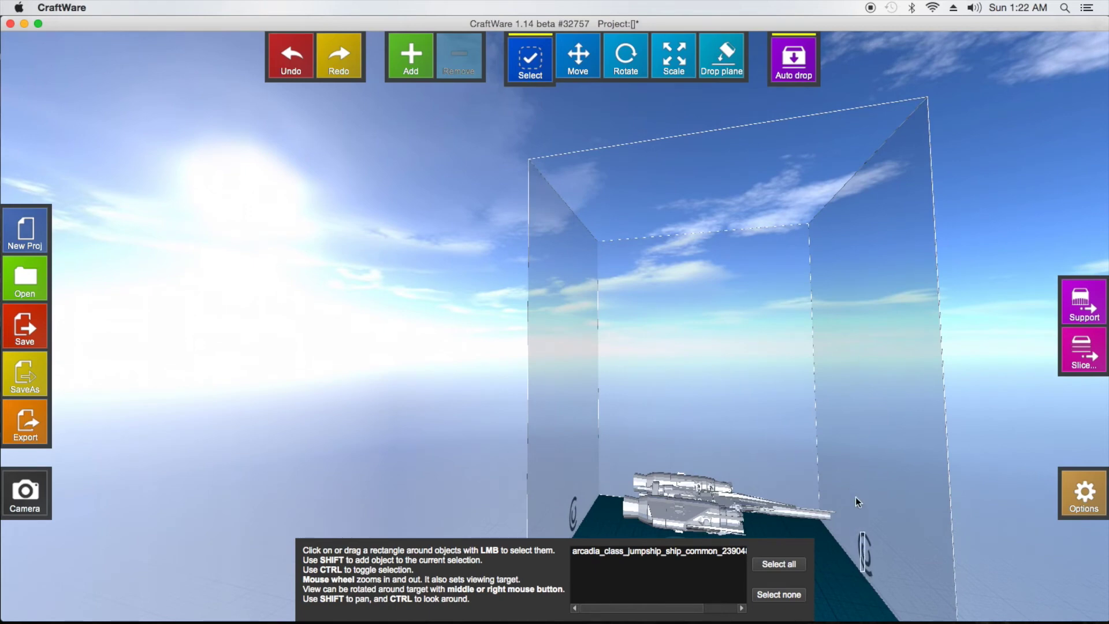
scroll(826, 491, "up", 2)
scroll(820, 460, "down", 3)
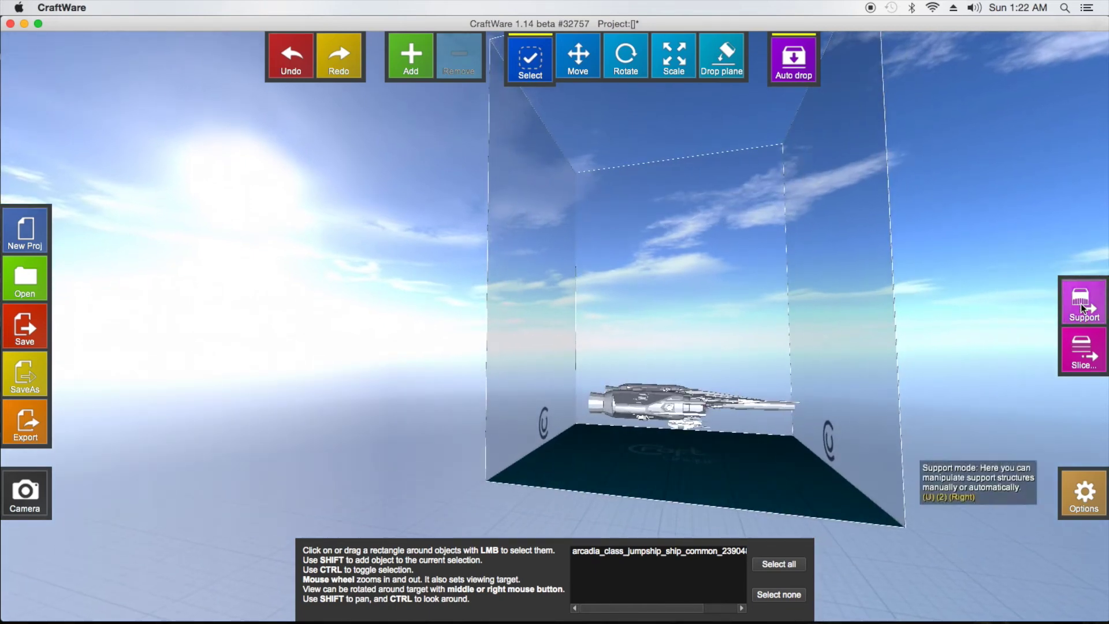
left_click(1087, 360)
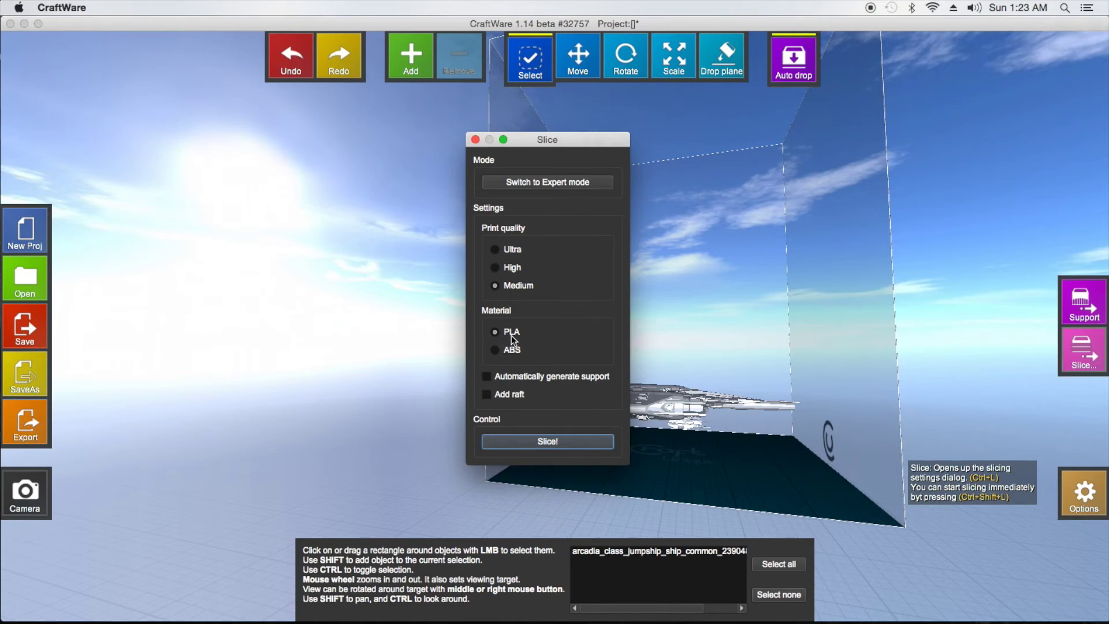
left_click(486, 376)
left_click(548, 441)
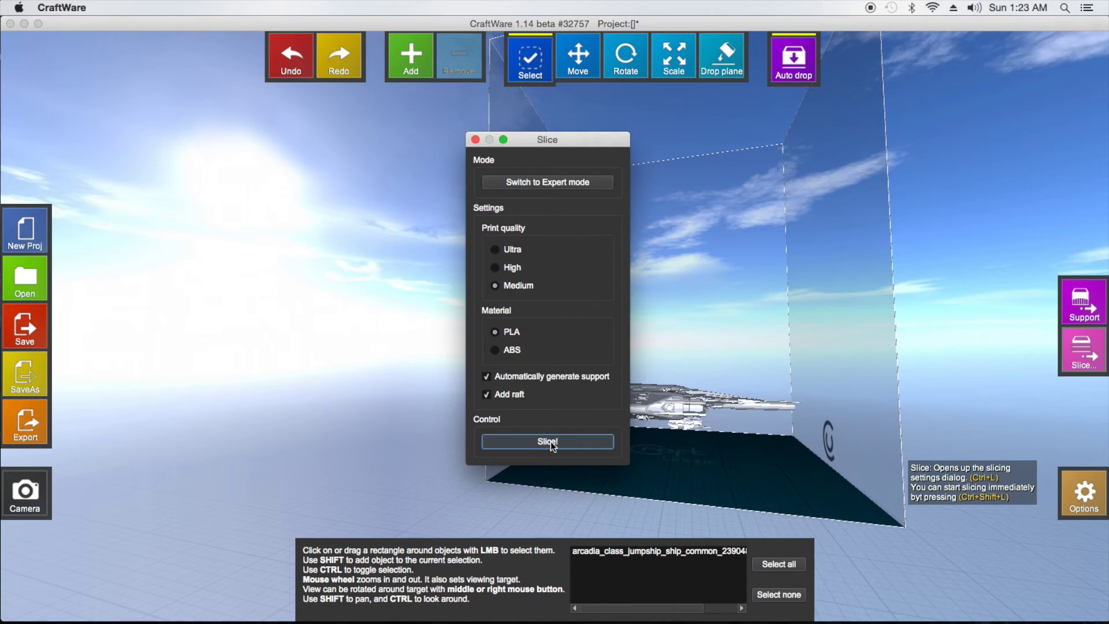
left_click(548, 441)
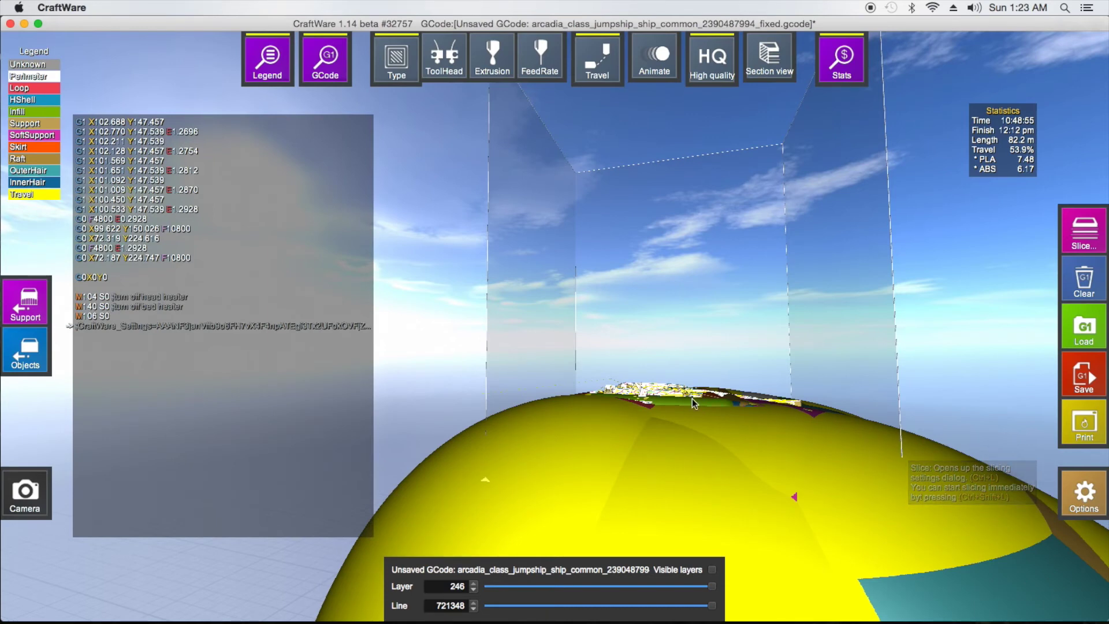
Examine the sliced ship's G-code preview on the bed from several angles and distances
scroll(699, 403, "down", 1)
scroll(709, 503, "down", 1)
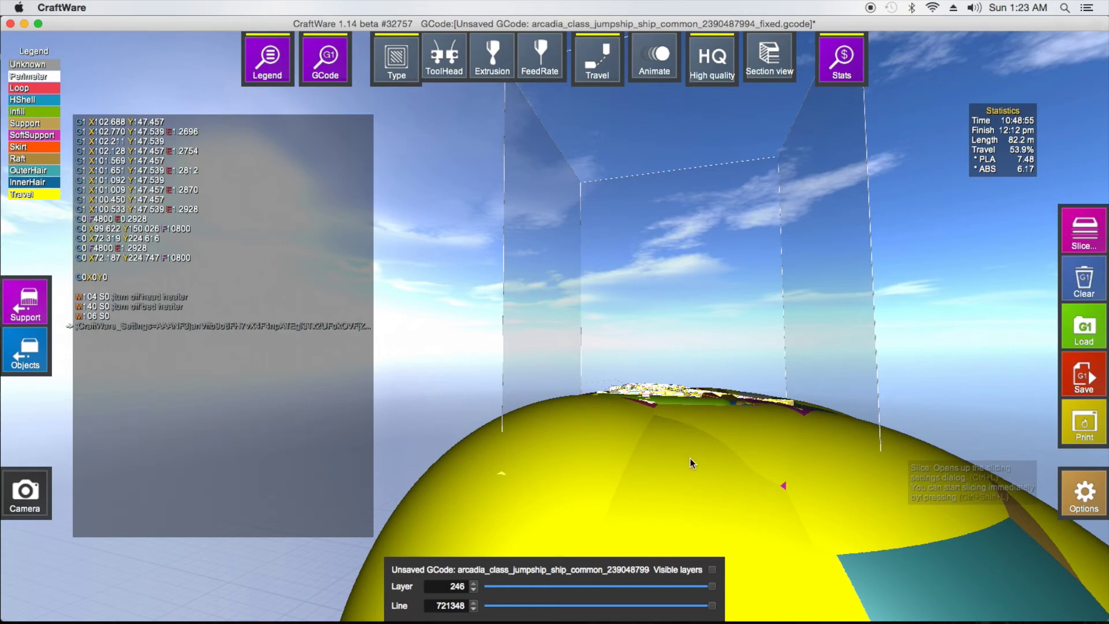
scroll(693, 452, "up", 2)
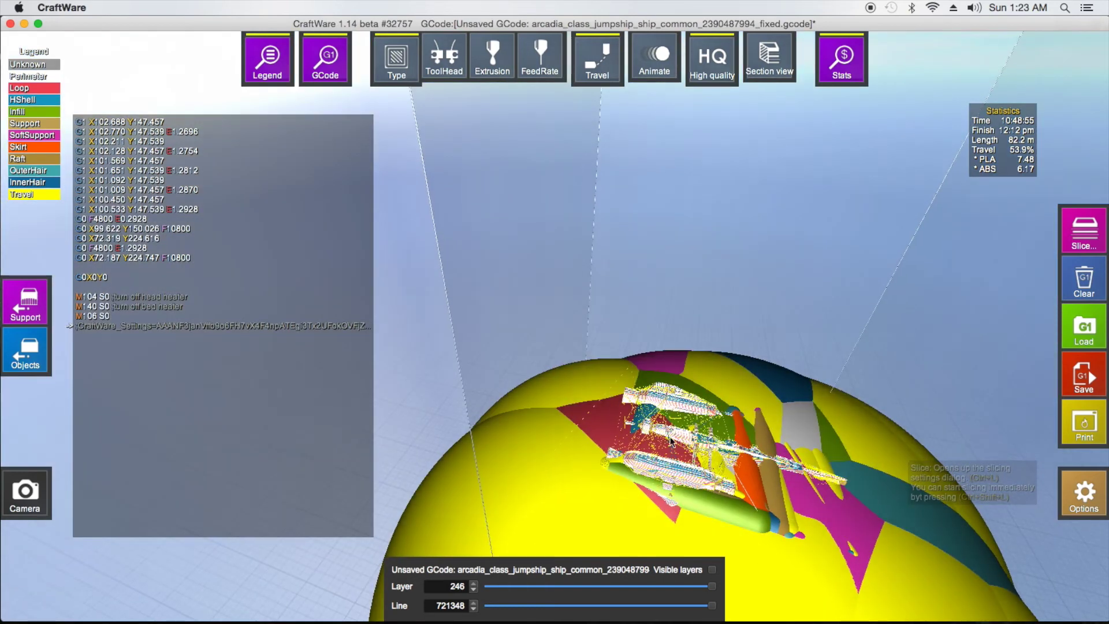
scroll(617, 407, "up", 2)
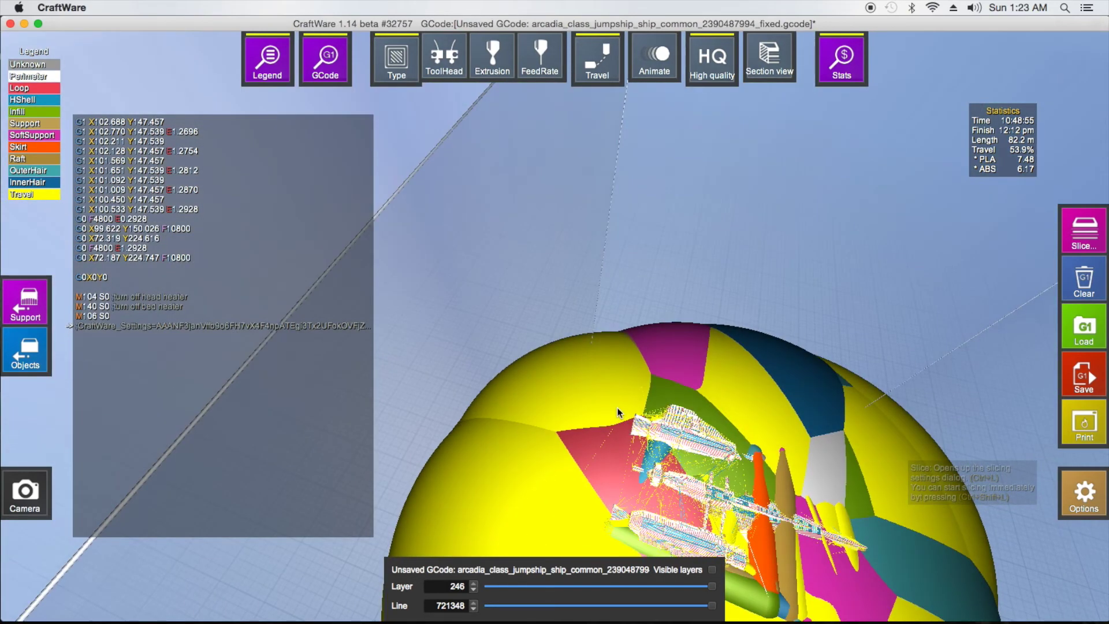
left_click_drag(624, 365, 741, 407)
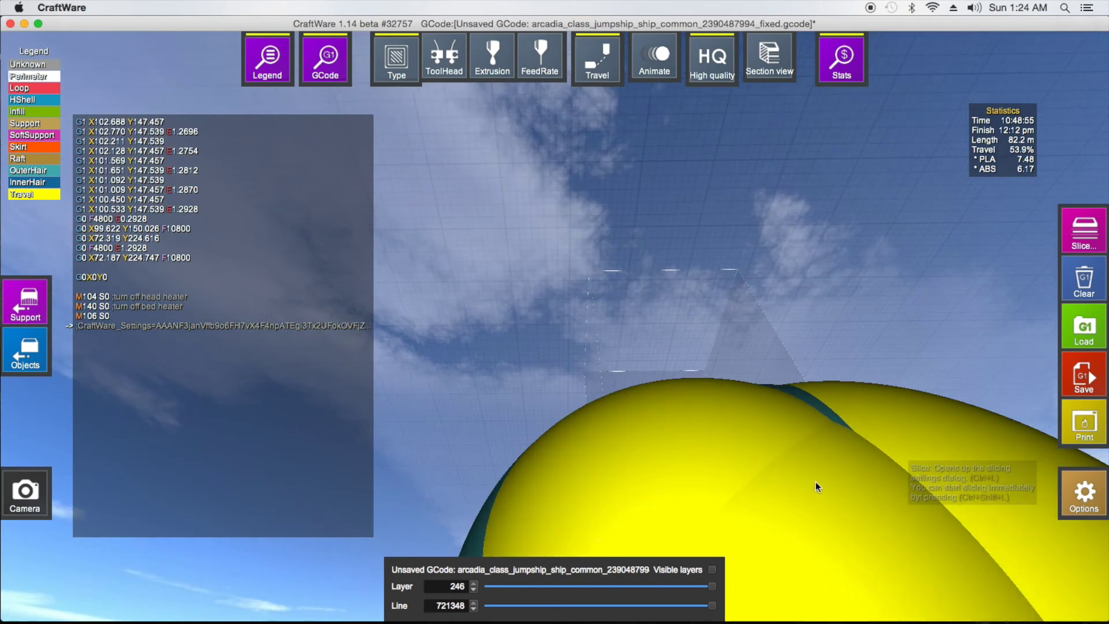
left_click_drag(800, 495, 910, 380)
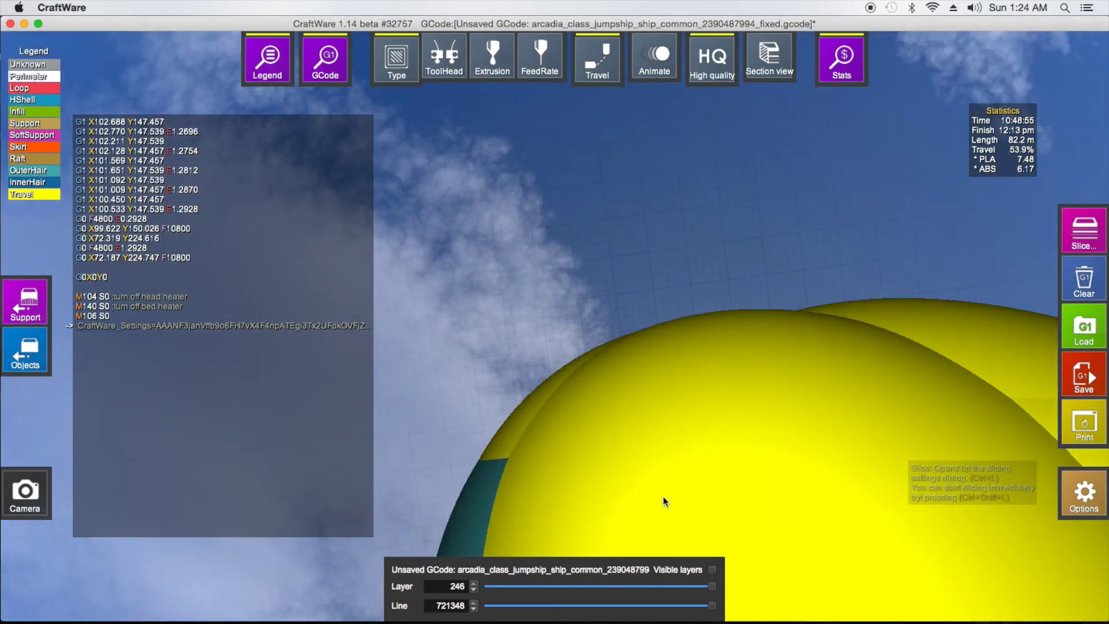
left_click_drag(667, 508, 663, 434)
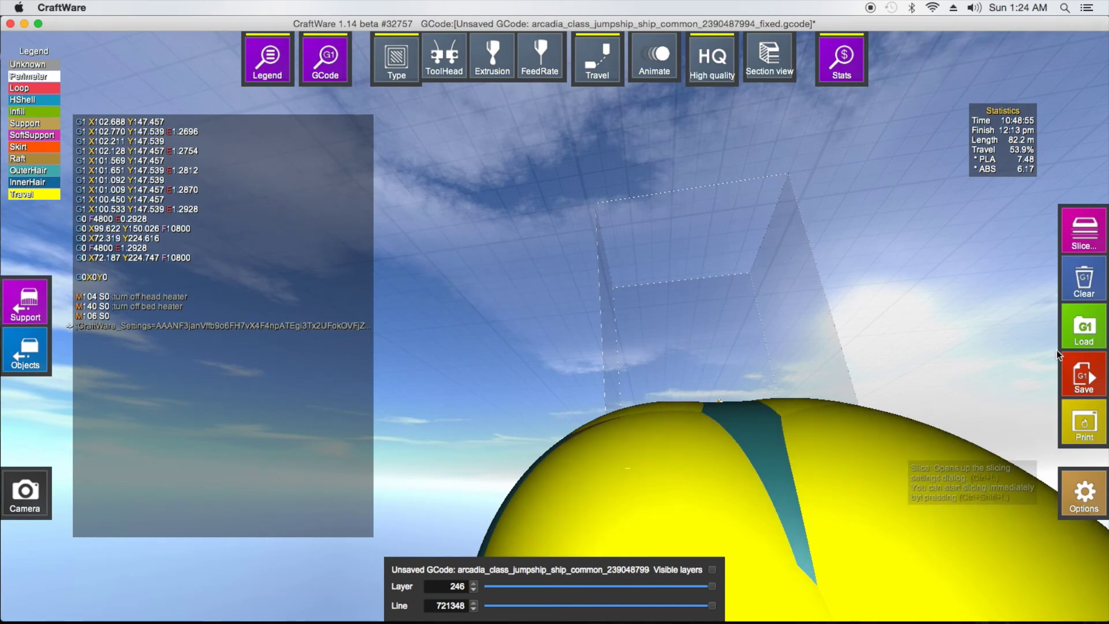
left_click_drag(1007, 240, 613, 453)
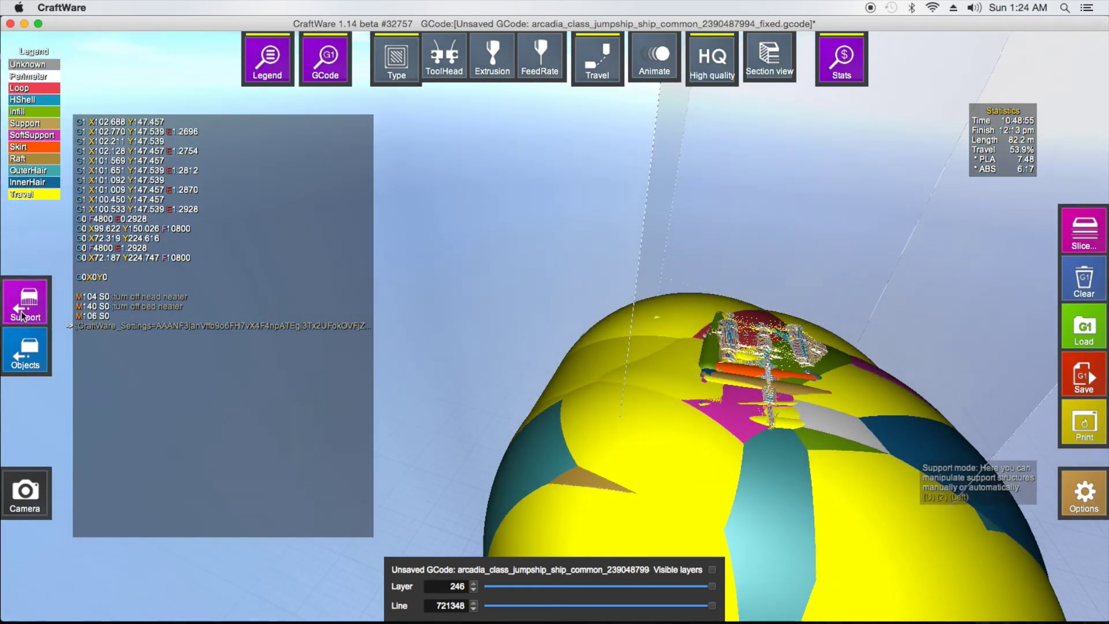
In Support mode, add three extra support bars at separate spots under the ship's long nose
left_click(26, 309)
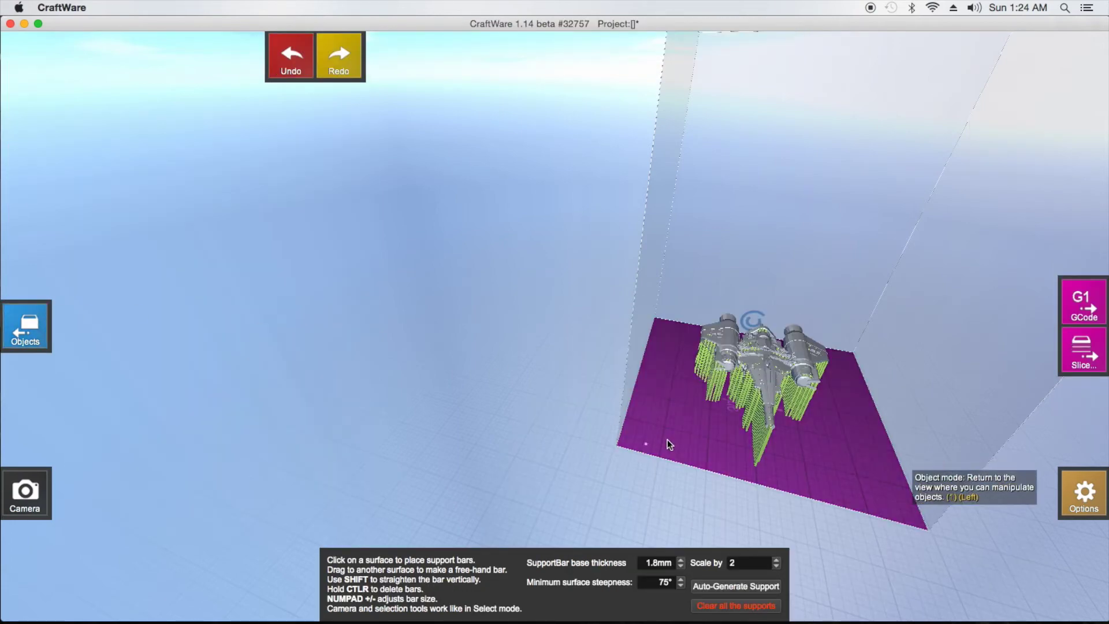
right_click_drag(689, 431, 522, 335)
right_click_drag(858, 431, 899, 460)
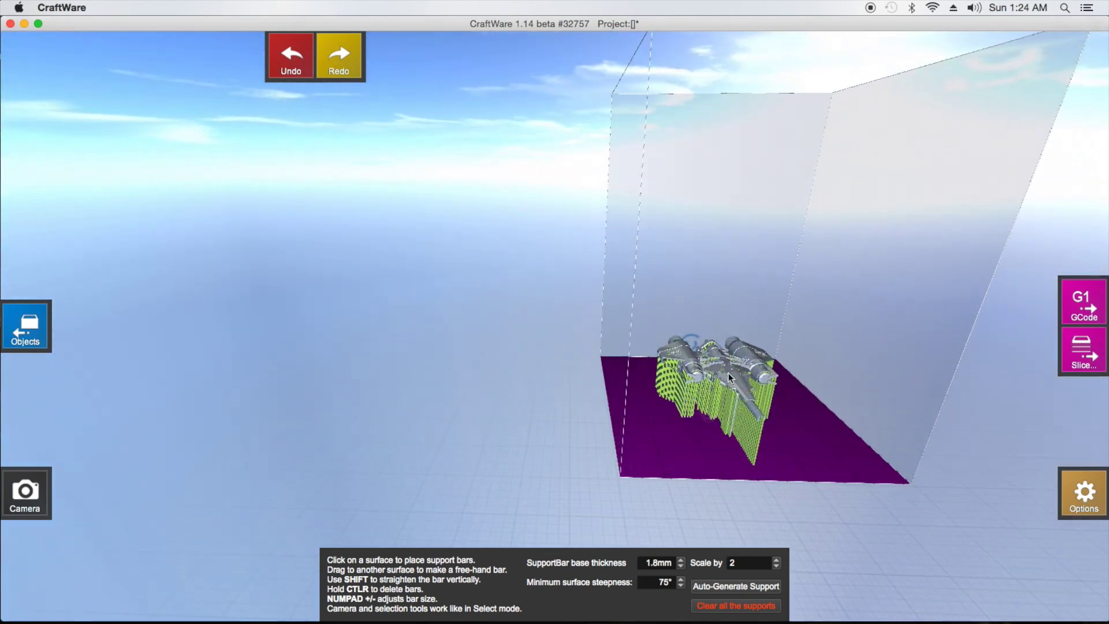
scroll(706, 421, "up", 10)
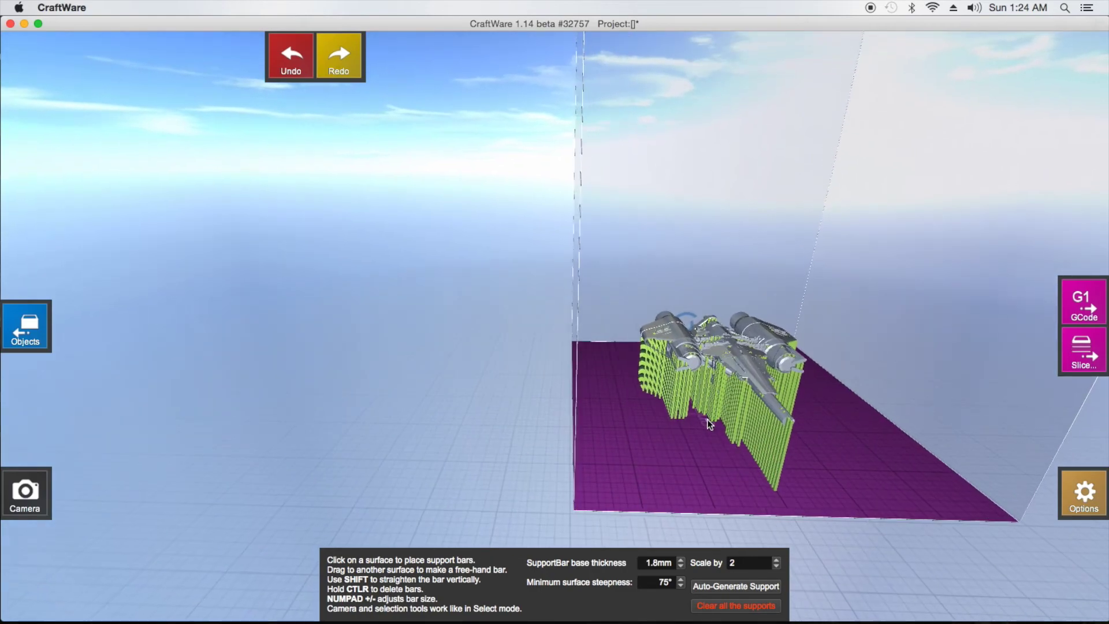
scroll(707, 418, "up", 3)
right_click_drag(688, 476, 874, 453)
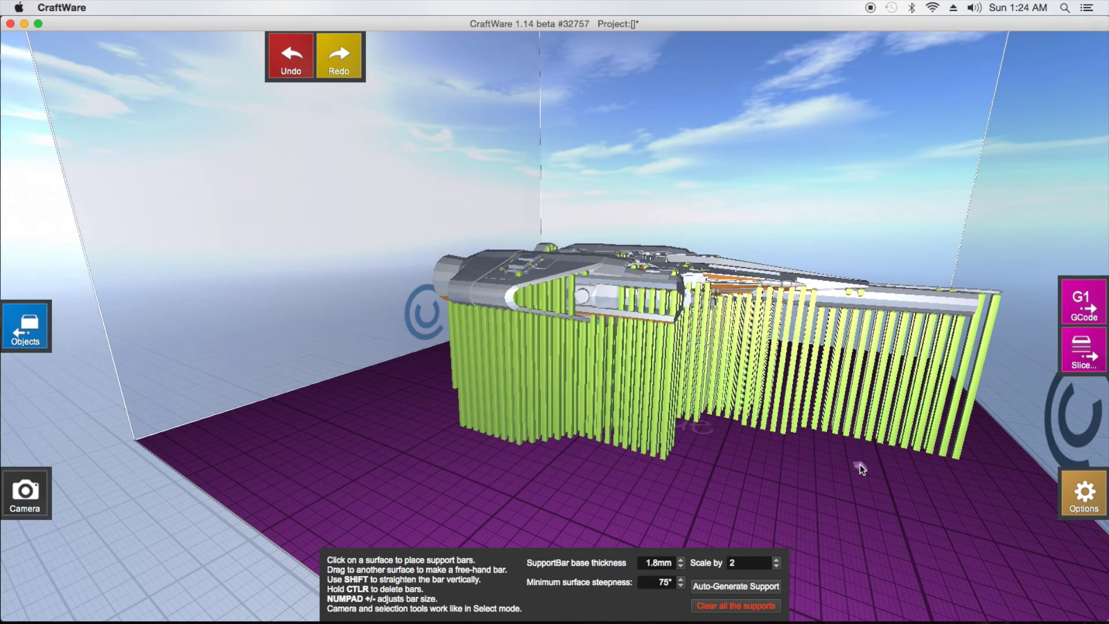
left_click(854, 303)
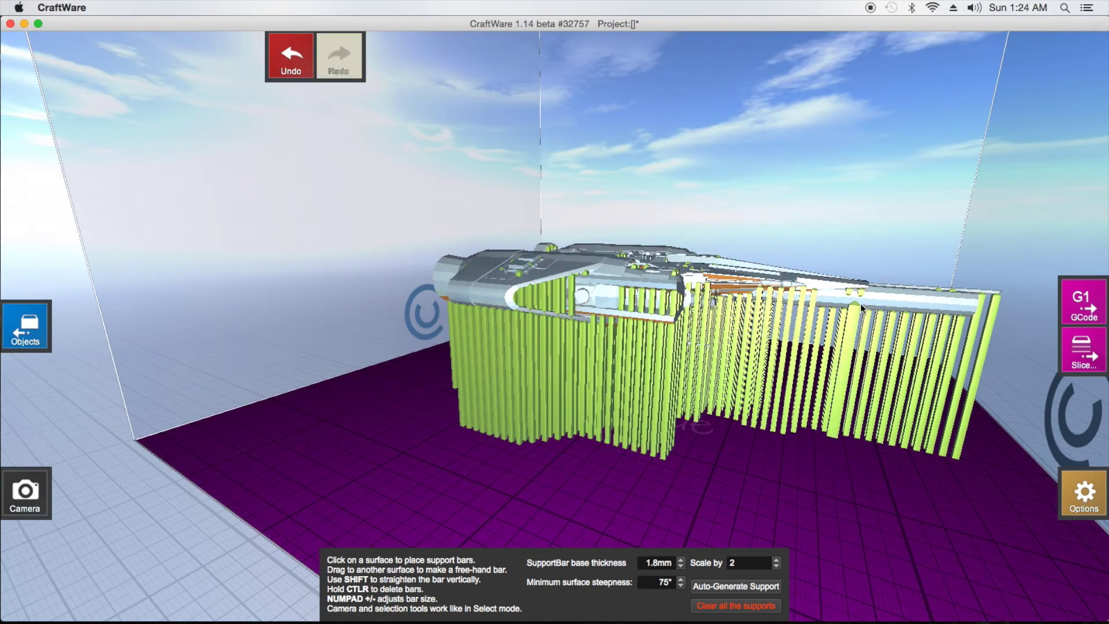
left_click(915, 312)
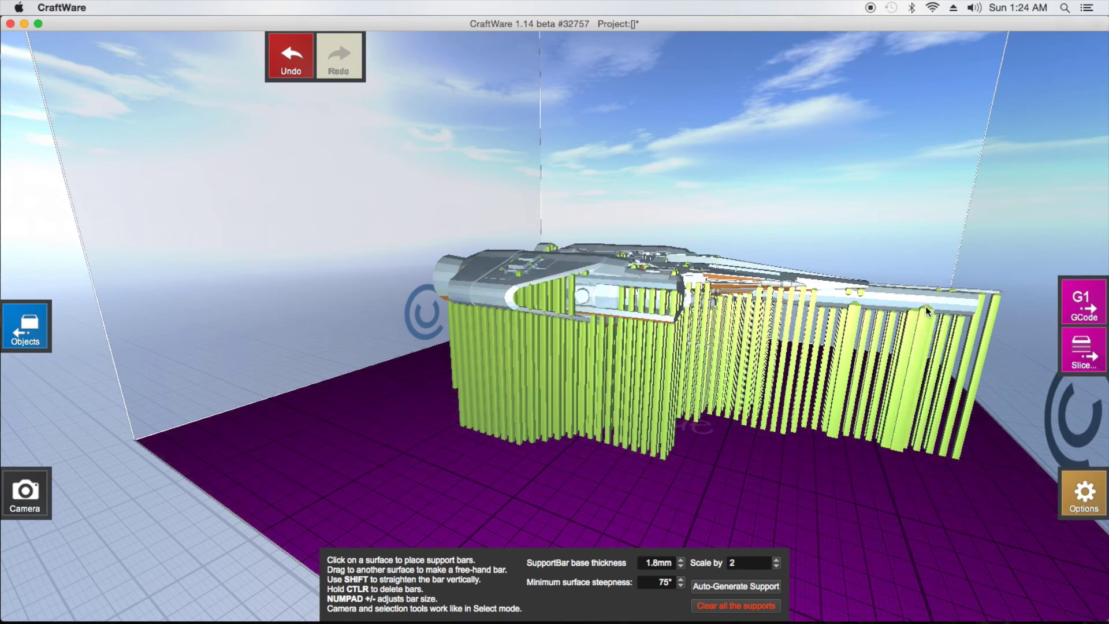
left_click(968, 308)
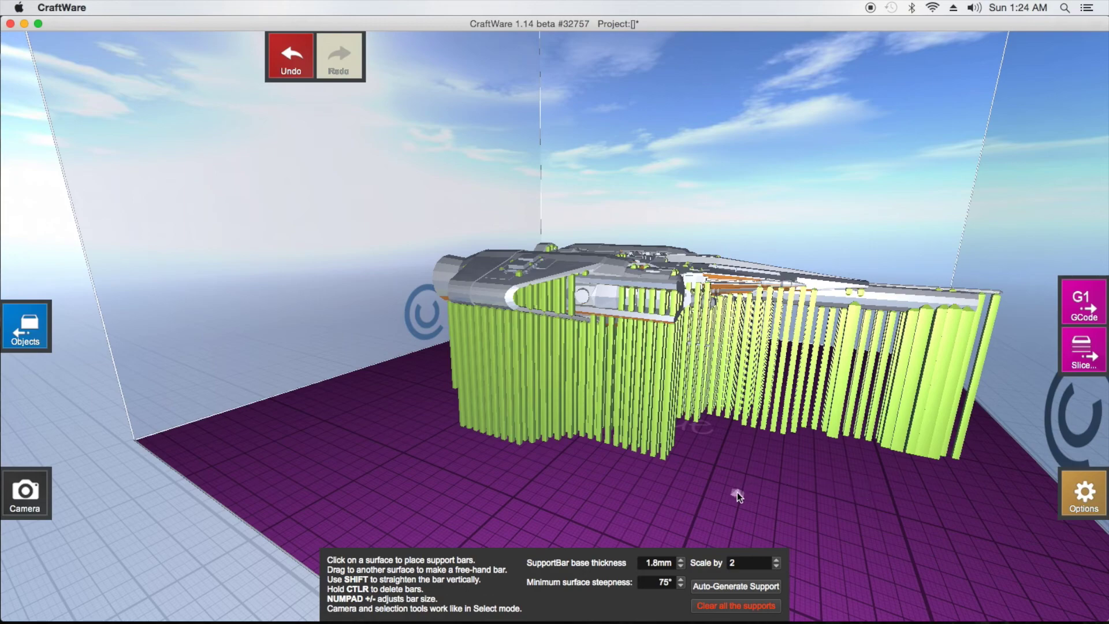
Delete individual support bars beneath the side wing next to the ship's large rear engine
right_click_drag(686, 473, 875, 425)
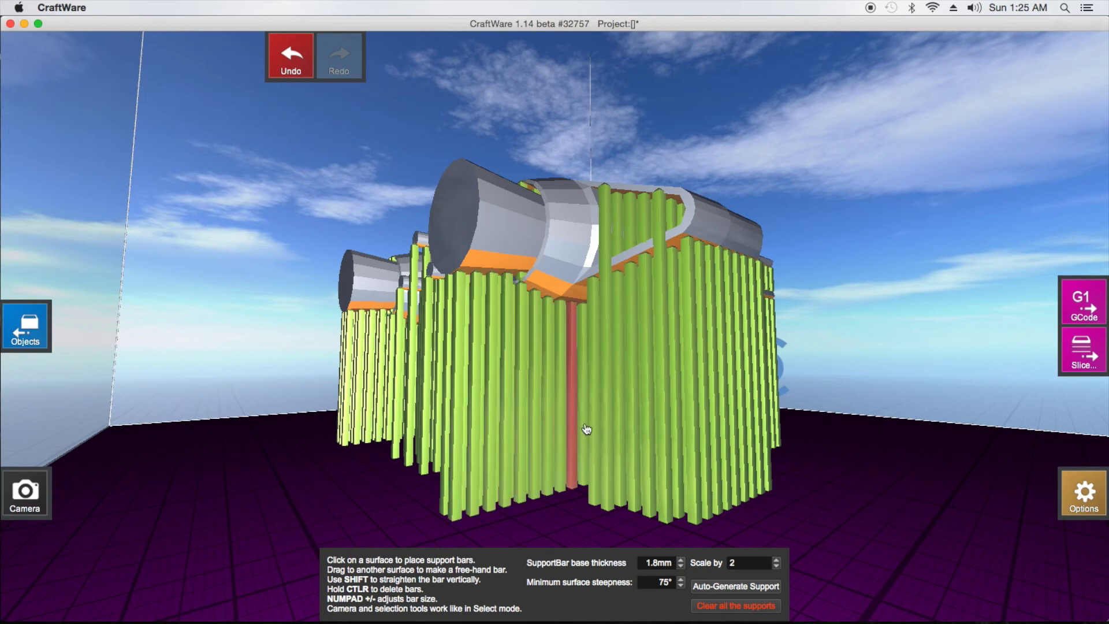
left_click(663, 467, "ctrl")
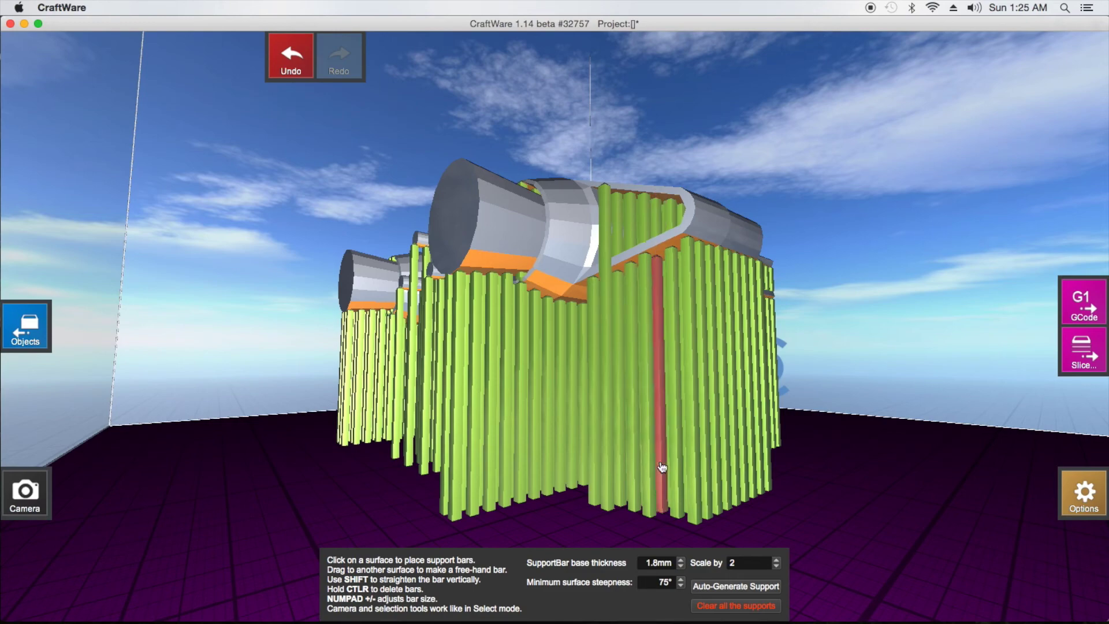
right_click_drag(672, 463, 812, 410)
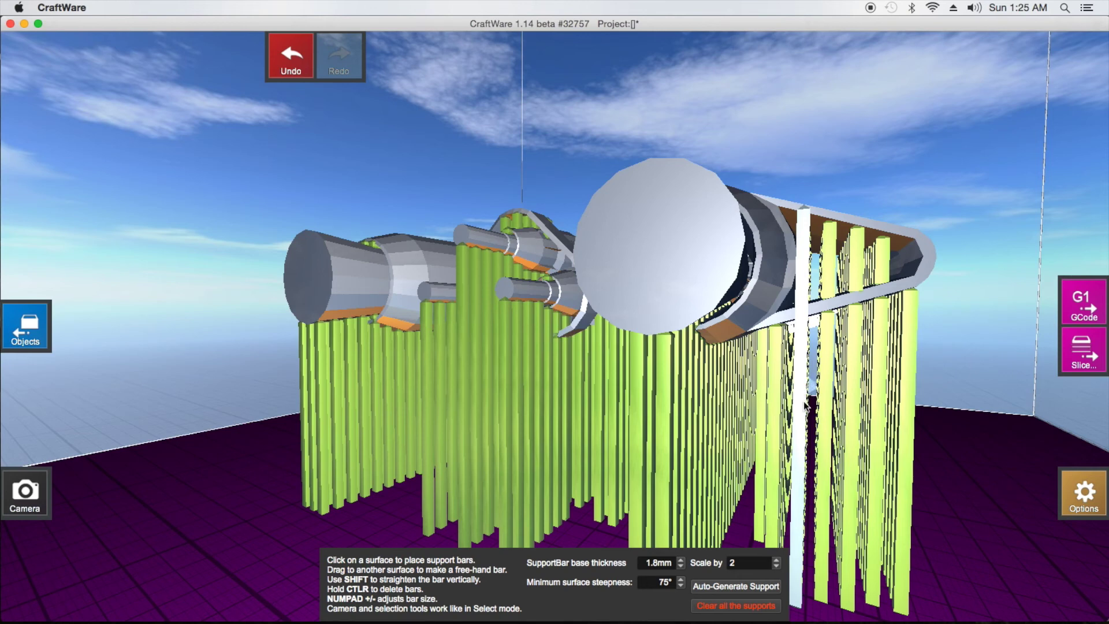
left_click(803, 399)
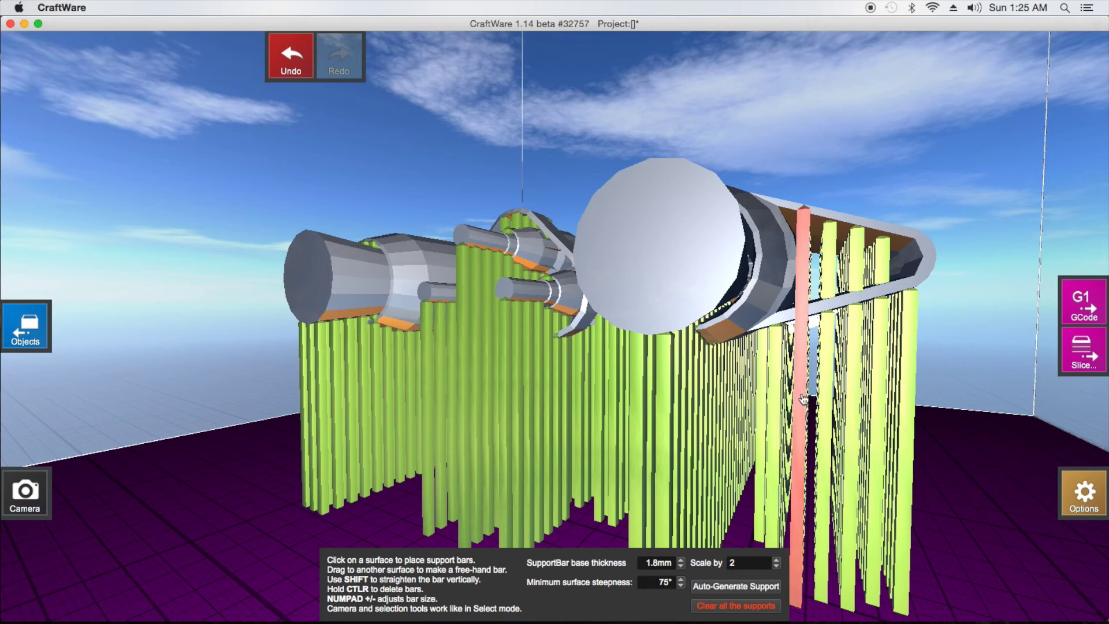
left_click(804, 398, "ctrl")
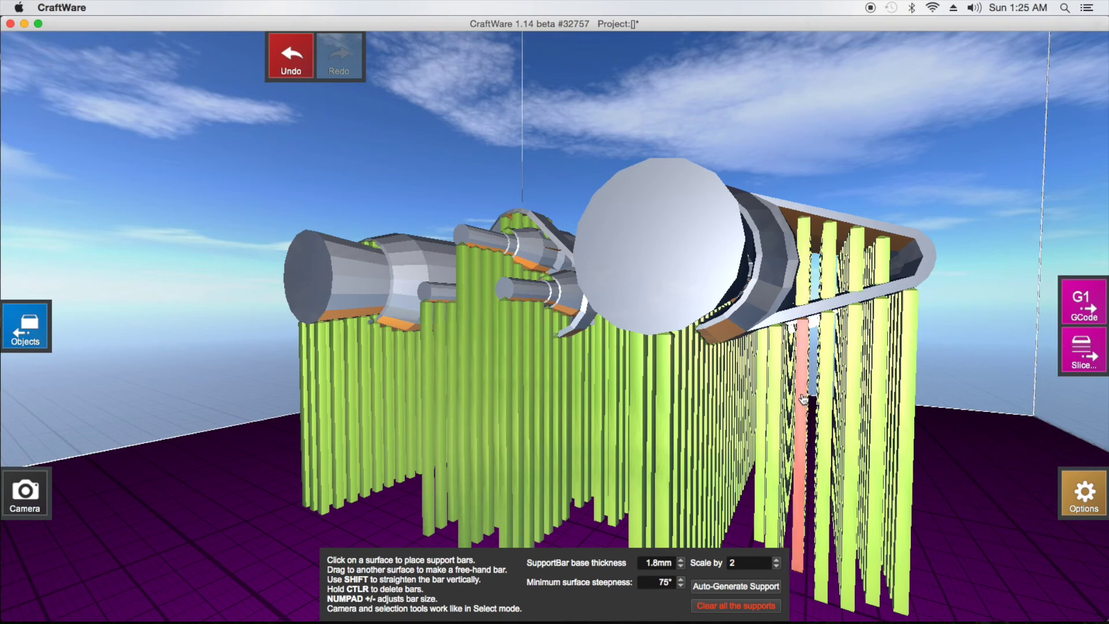
key("ctrl+z")
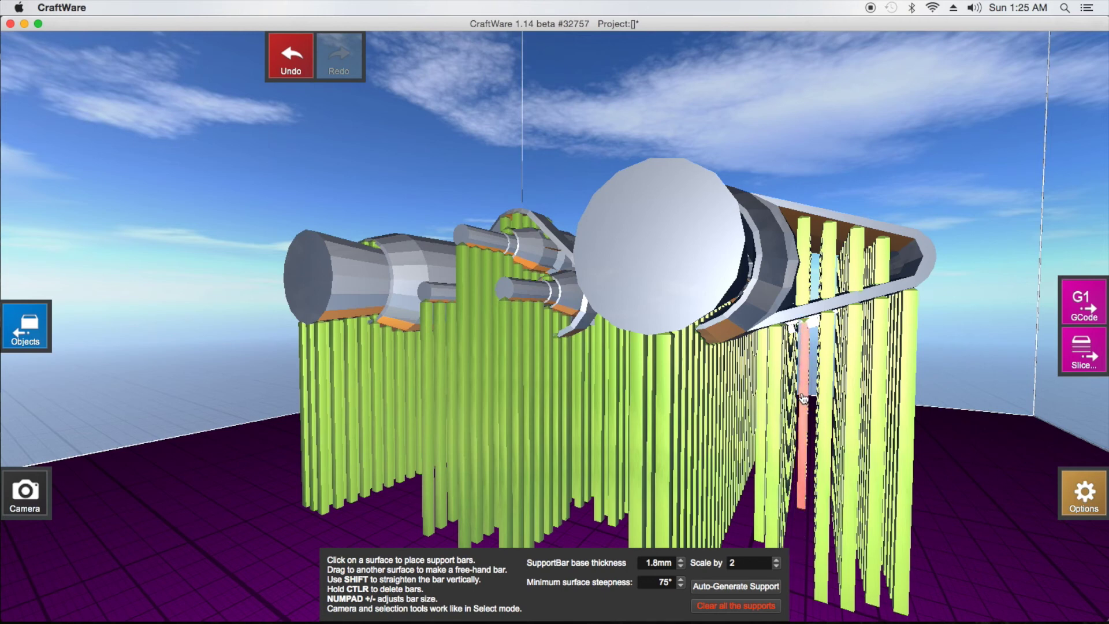
left_click(804, 397, "ctrl")
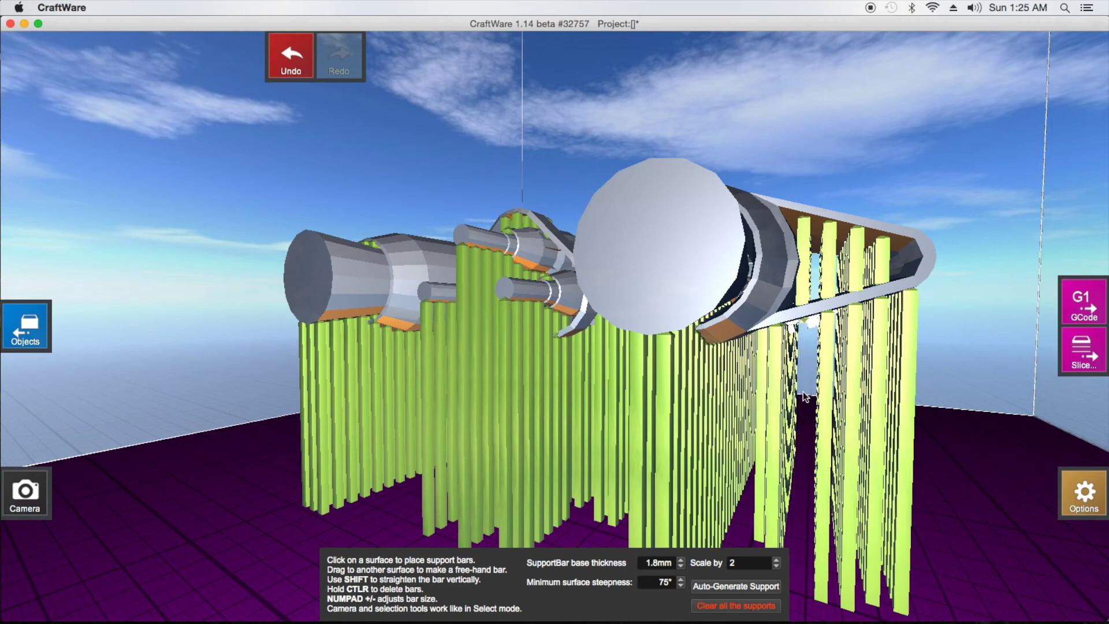
Undo the last support bar deletion, remove that bar again, and place a thicker replacement bar in the gap beneath the wing edge
left_click_drag(812, 357, 801, 551)
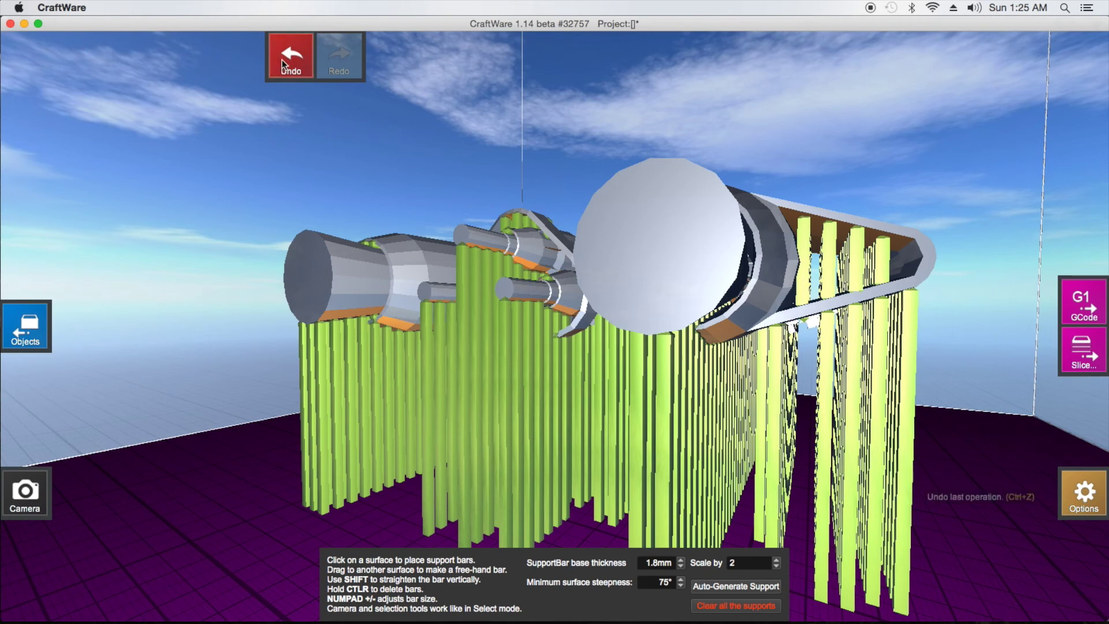
left_click(282, 60)
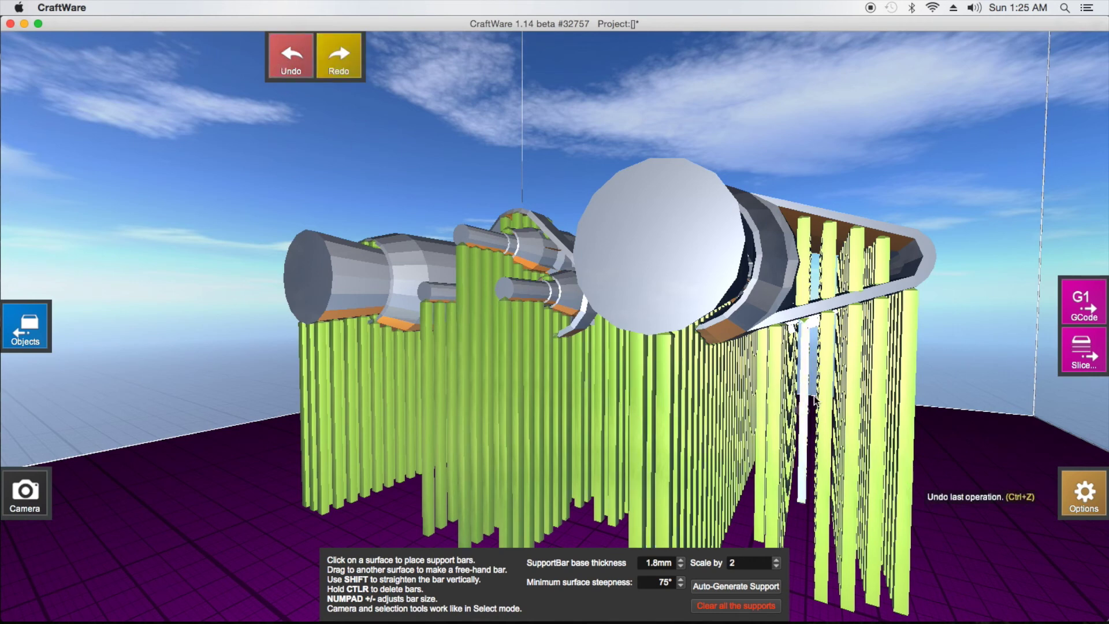
left_click(803, 415)
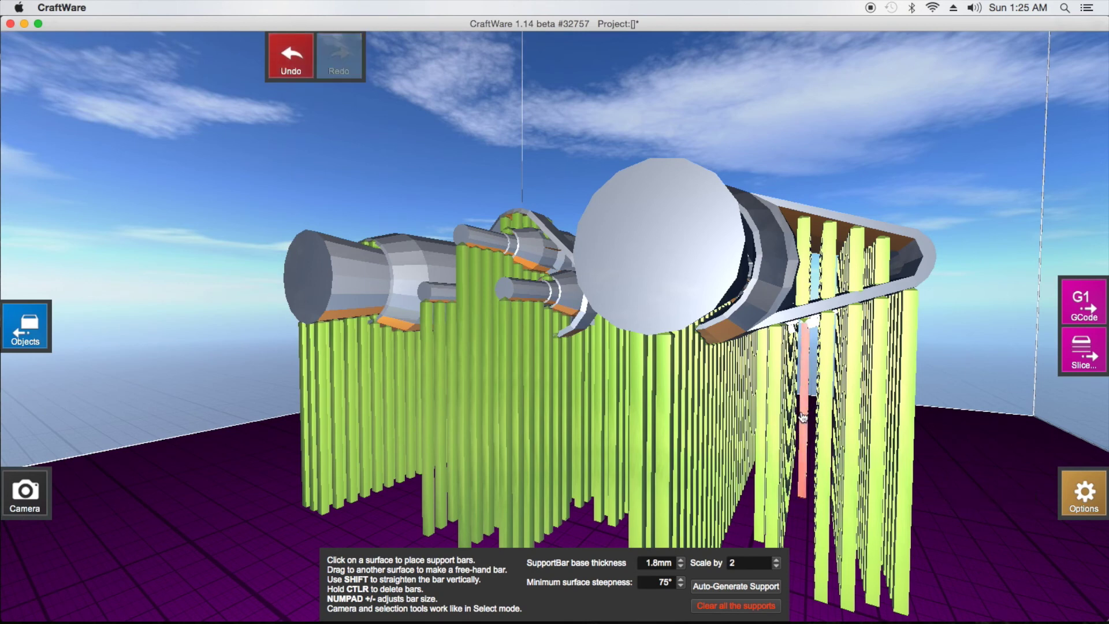
left_click(811, 324, "ctrl")
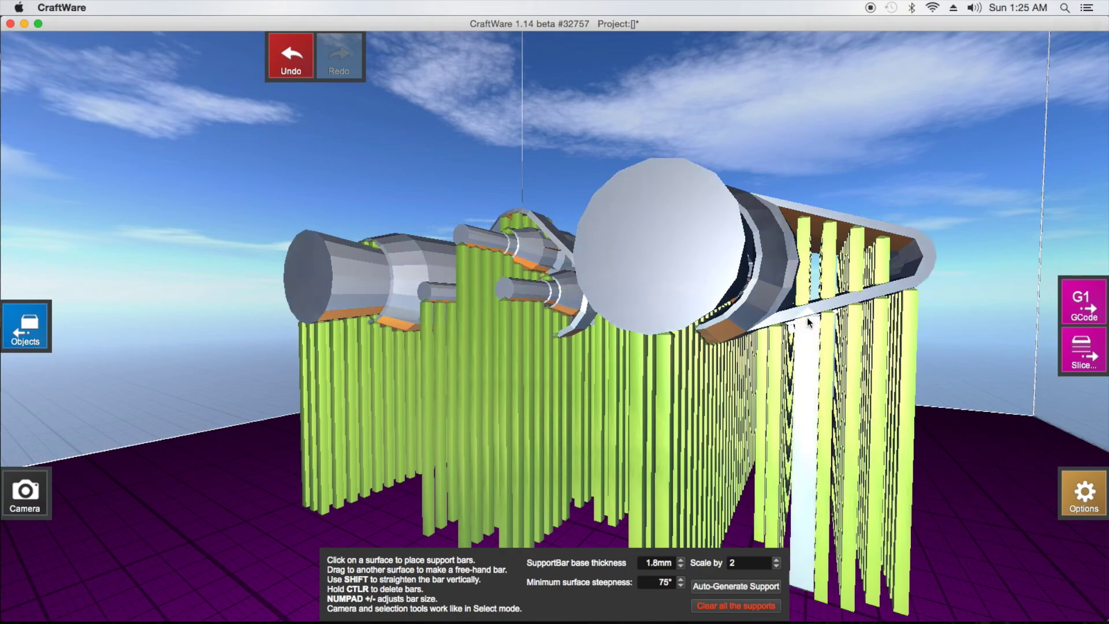
key("ctrl+z")
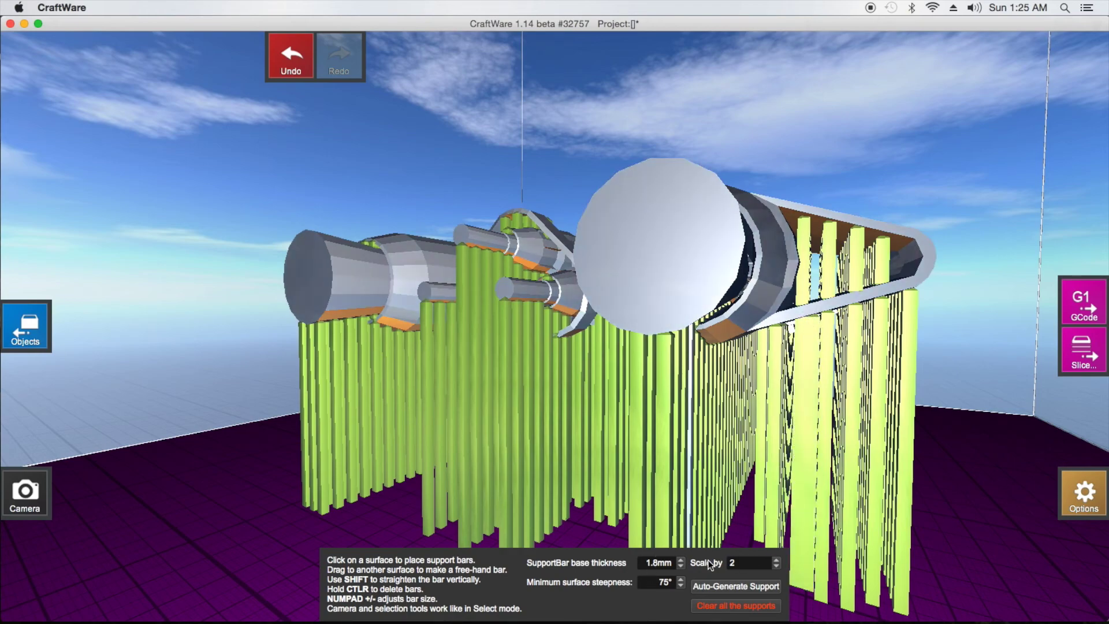
Slice the edited supports and ship at Medium quality in PLA, with automatically generated support and a raft
right_click_drag(693, 514, 440, 491)
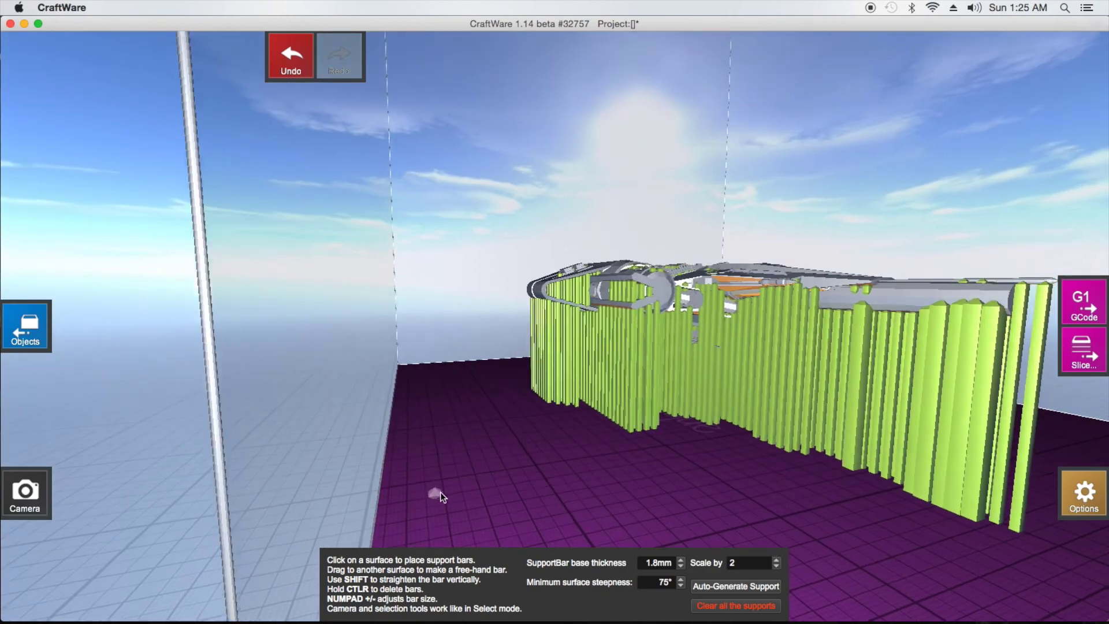
right_click_drag(616, 460, 526, 459)
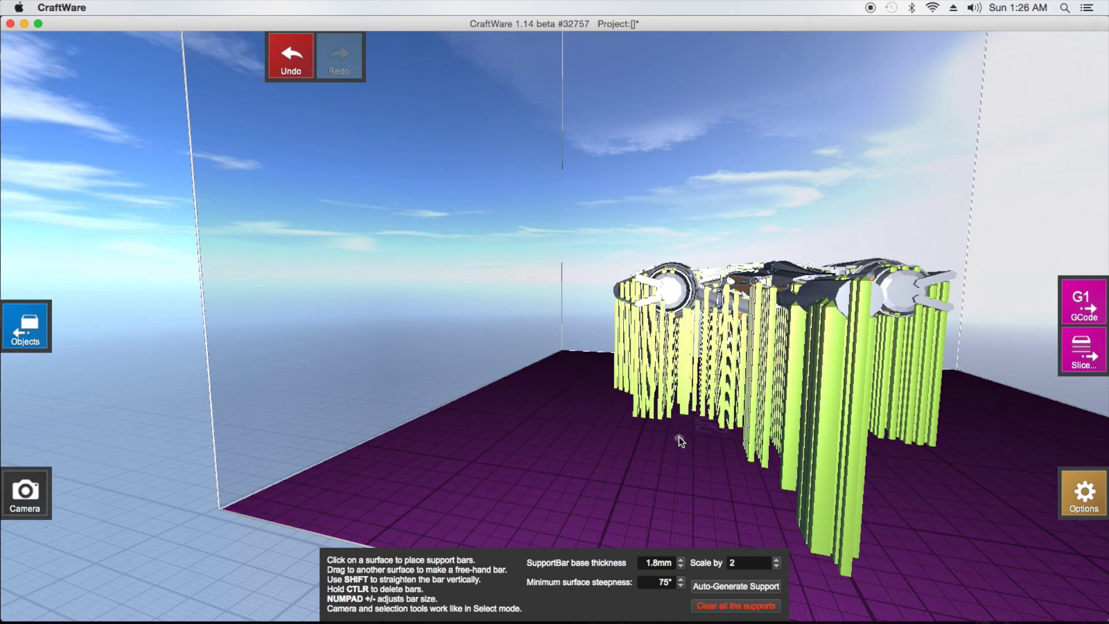
right_click_drag(682, 452, 608, 510)
scroll(609, 509, "down", 5)
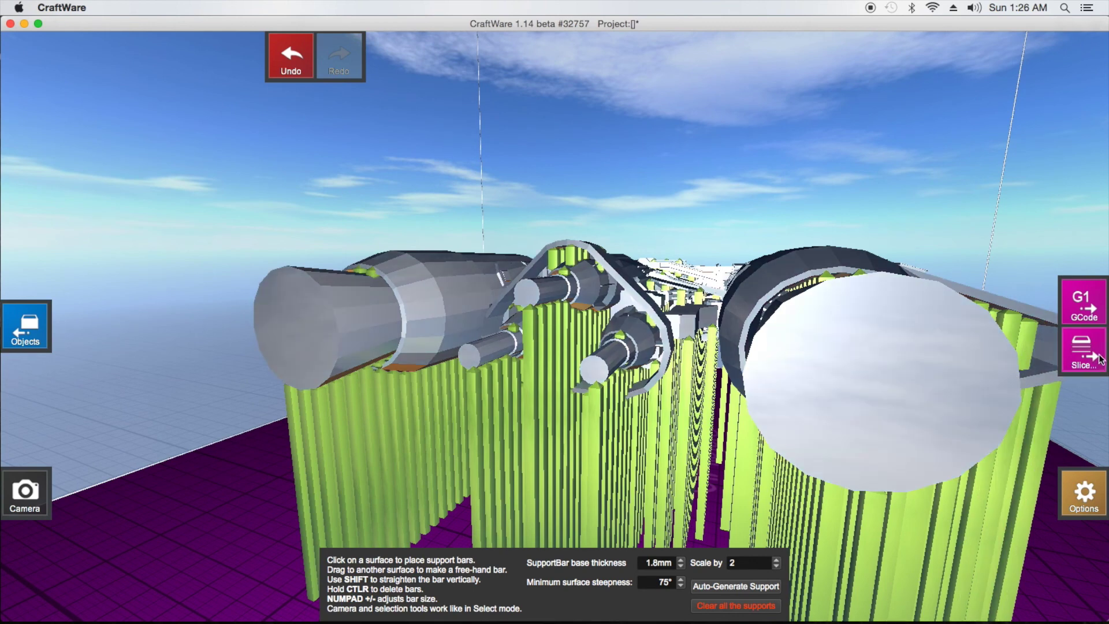
left_click(1088, 363)
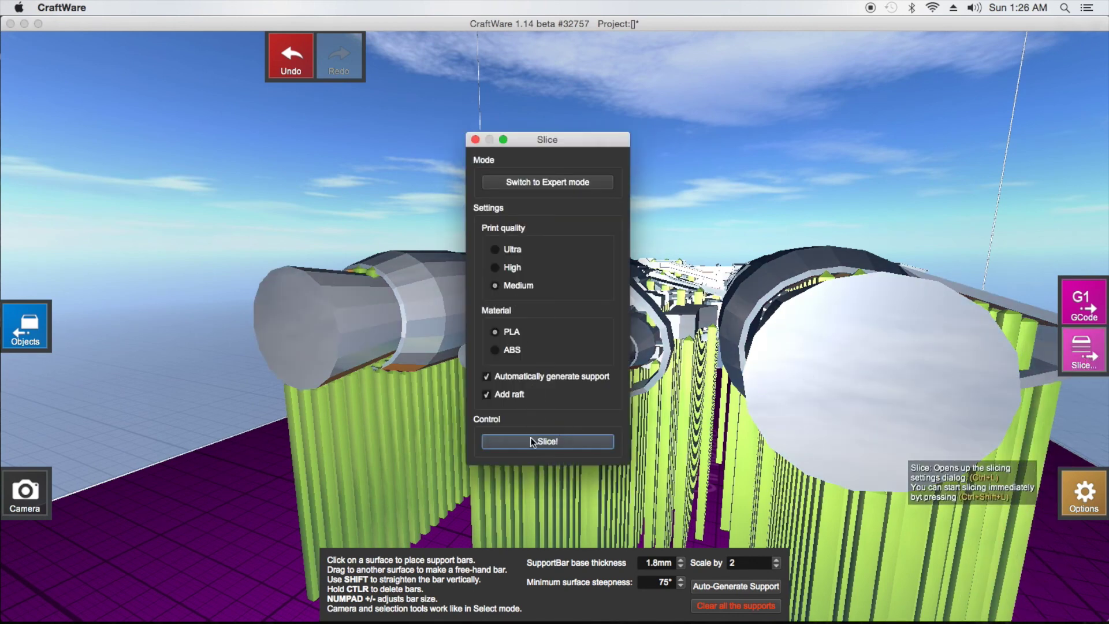
left_click(543, 442)
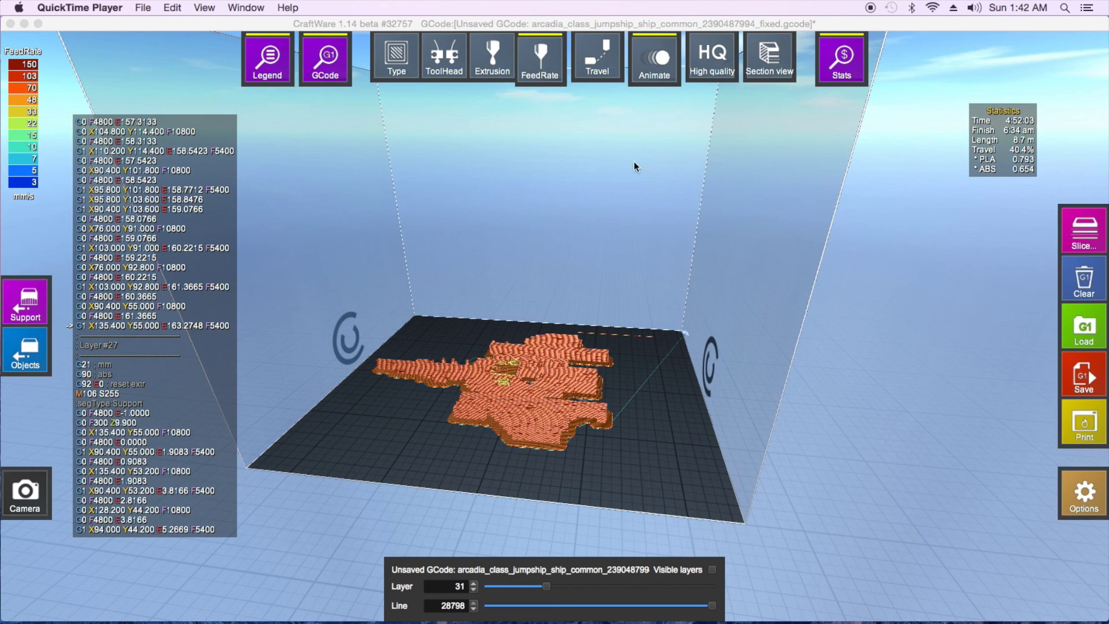
Turn off the G-code preview animation, then bring up the Save GCode dialog and dismiss it without saving
left_click(661, 65)
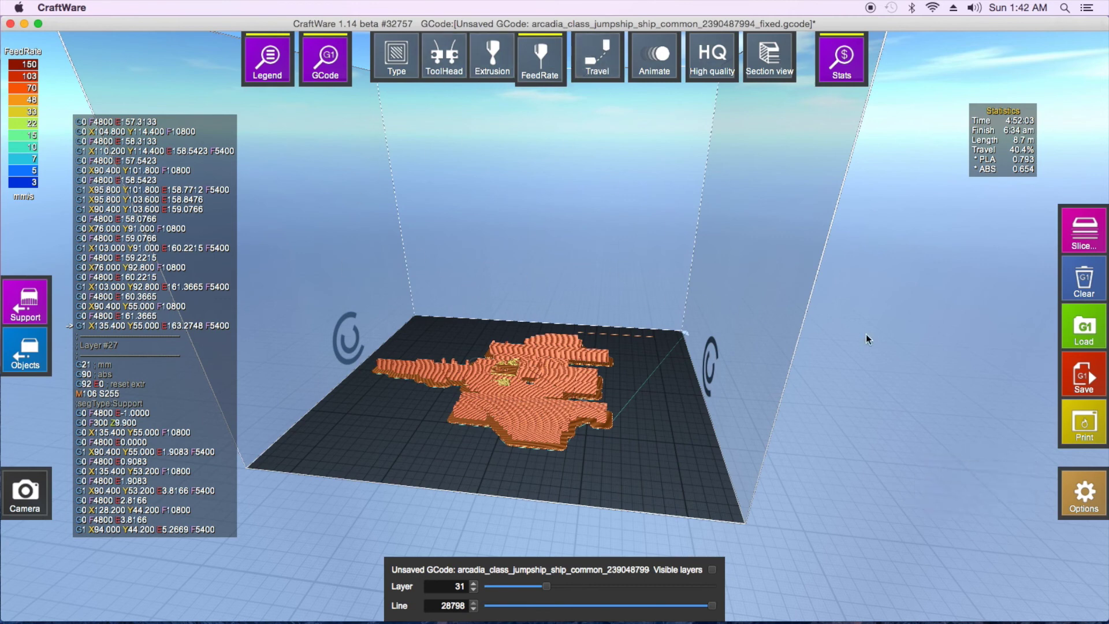
left_click(1091, 384)
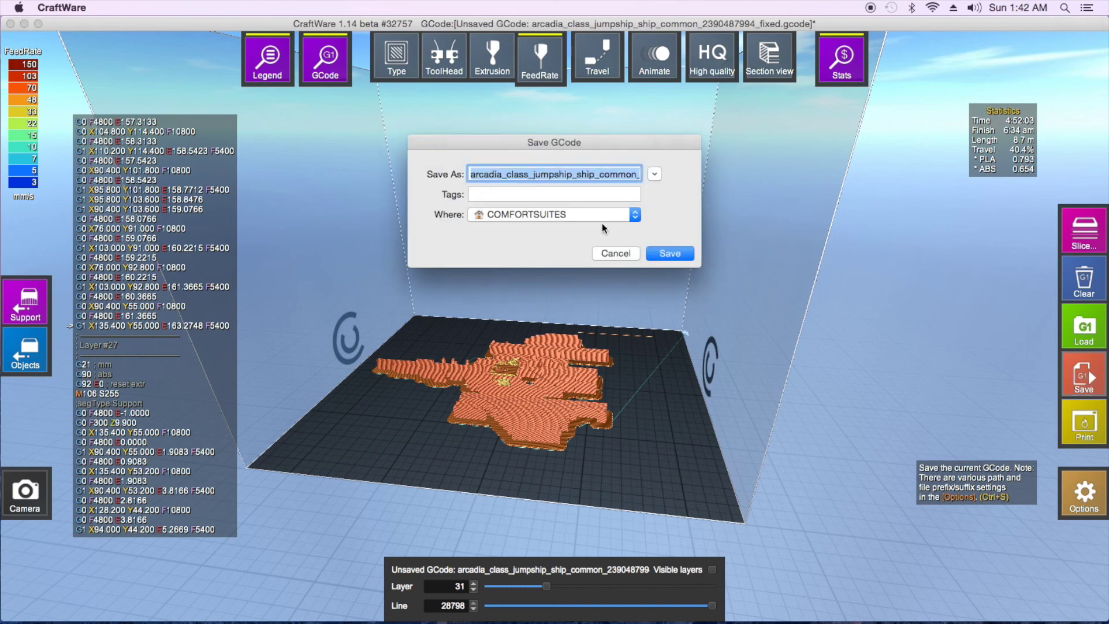
left_click(617, 256)
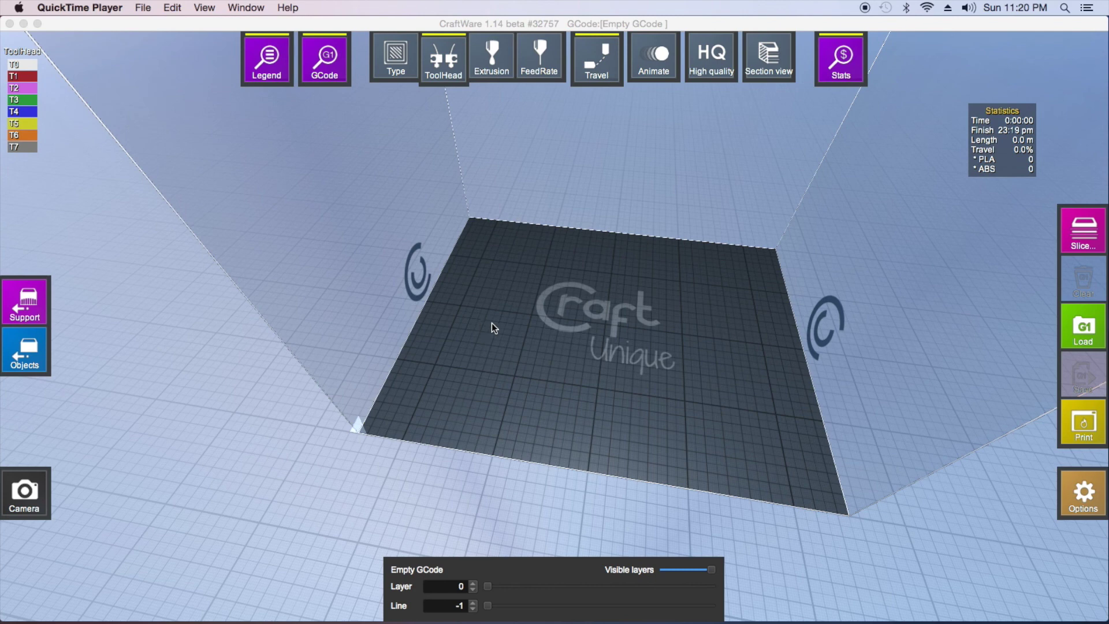
Review the printer settings in the options and close them
left_click(1086, 497)
left_click(1085, 495)
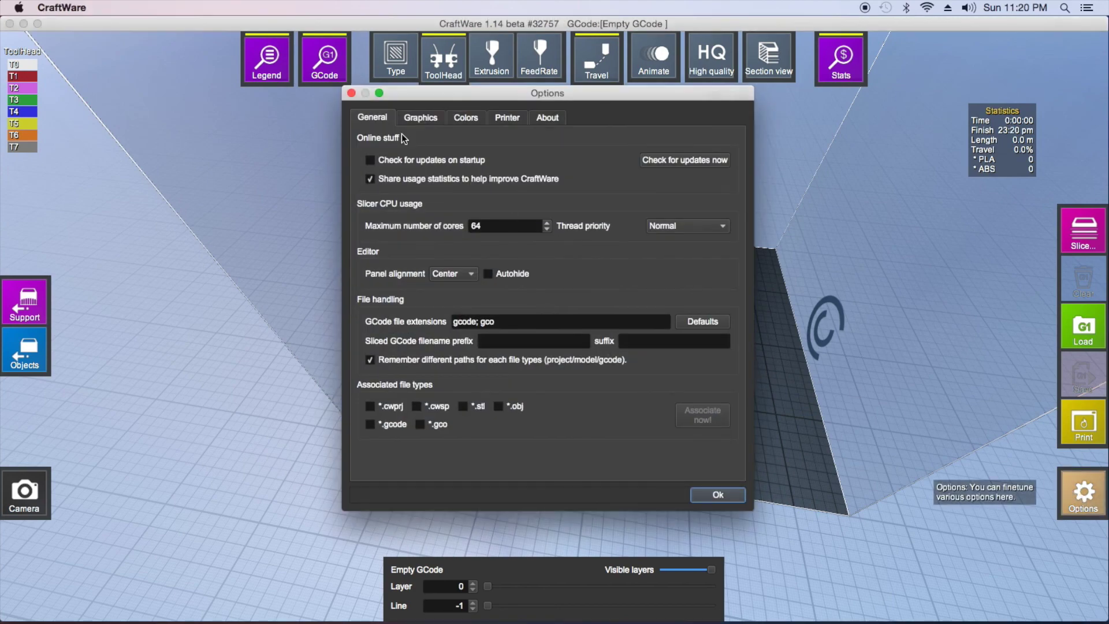
left_click(503, 118)
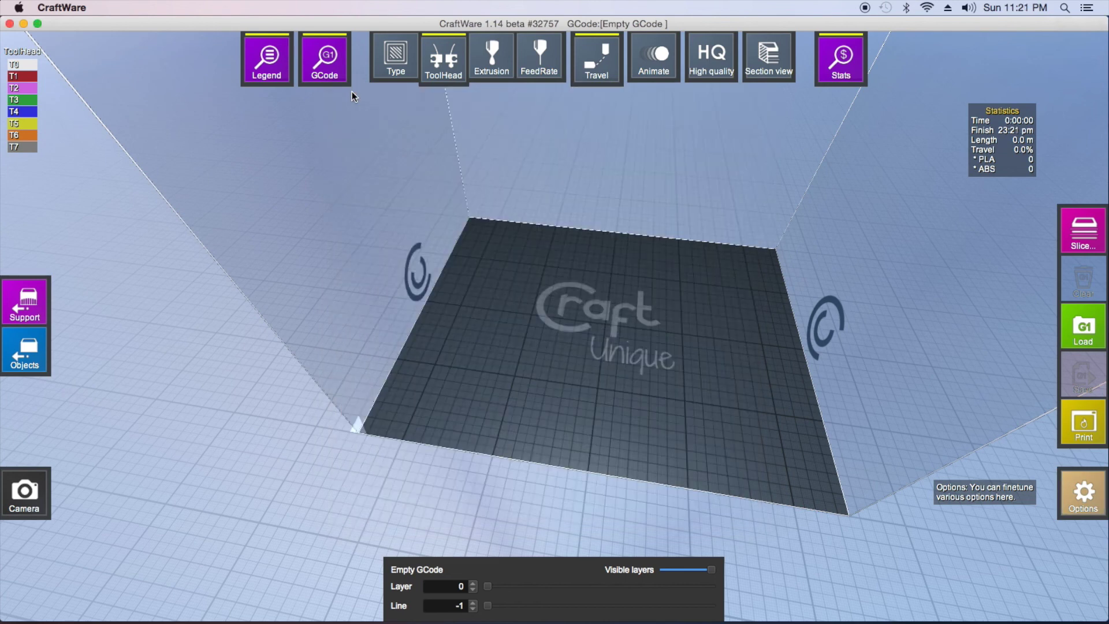
left_click(350, 93)
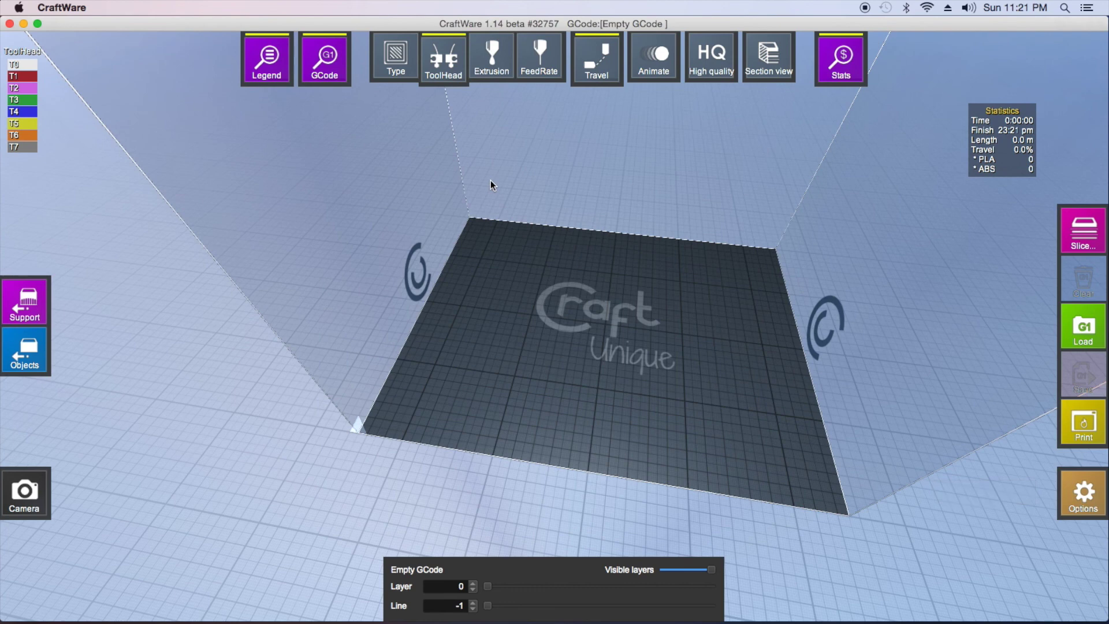